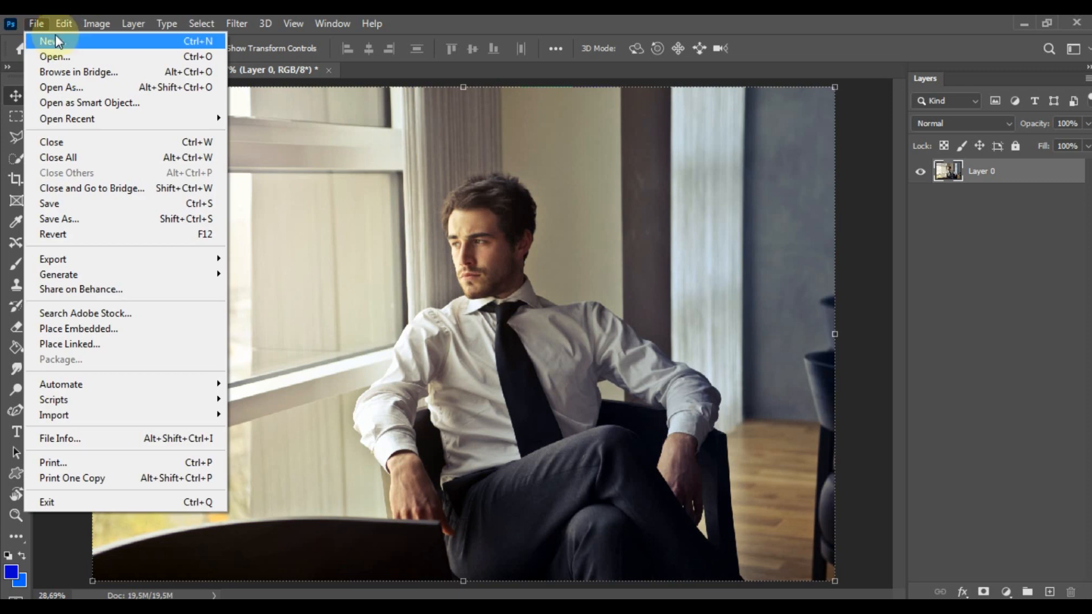
Create a new white 1200 × 1200 pixel document at 200 pixels/inch and dock its window beside the photo's.
left_click(38, 25)
key("ctrl+n")
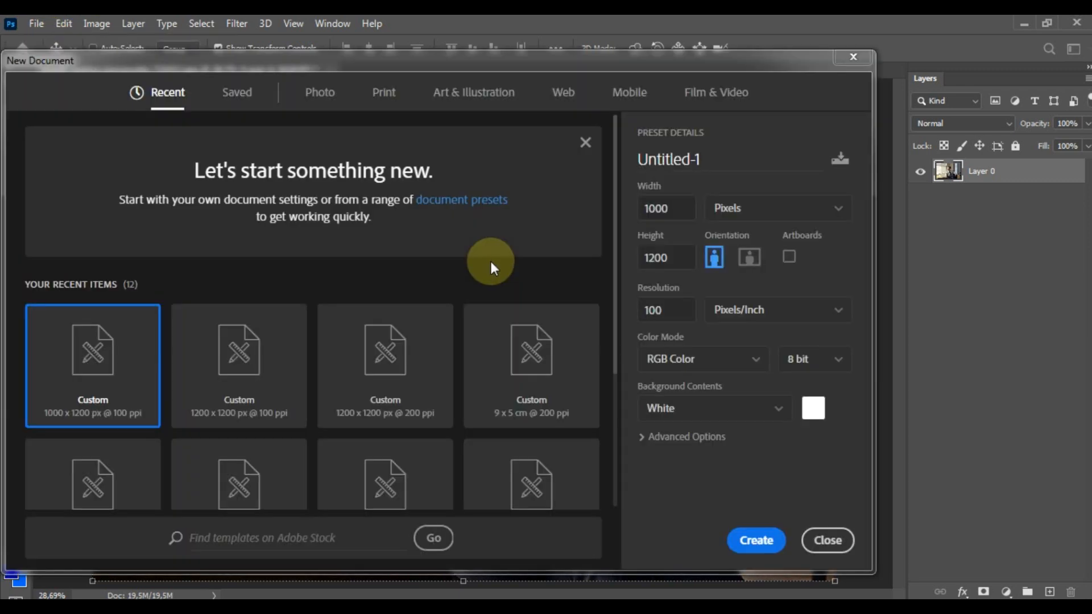
double_click(673, 211)
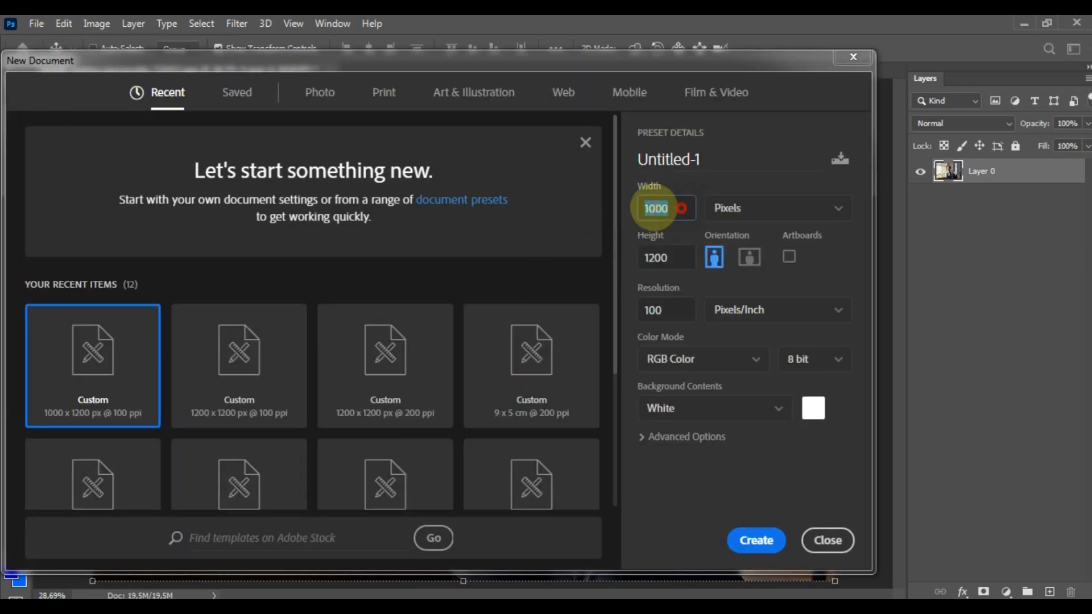
type("10")
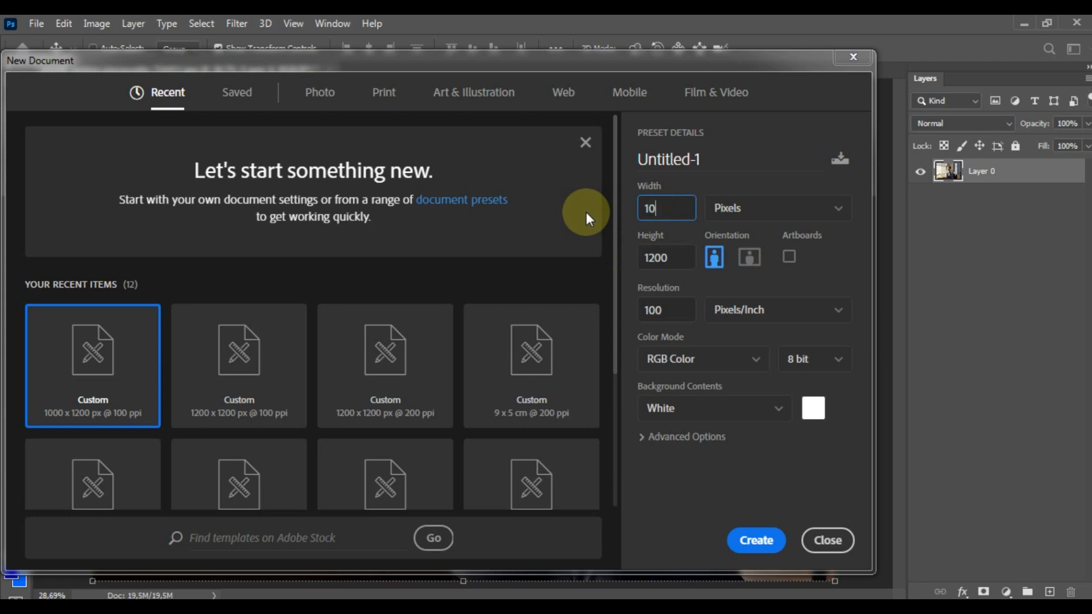
key("BackSpace")
type("200")
double_click(671, 307)
type("200")
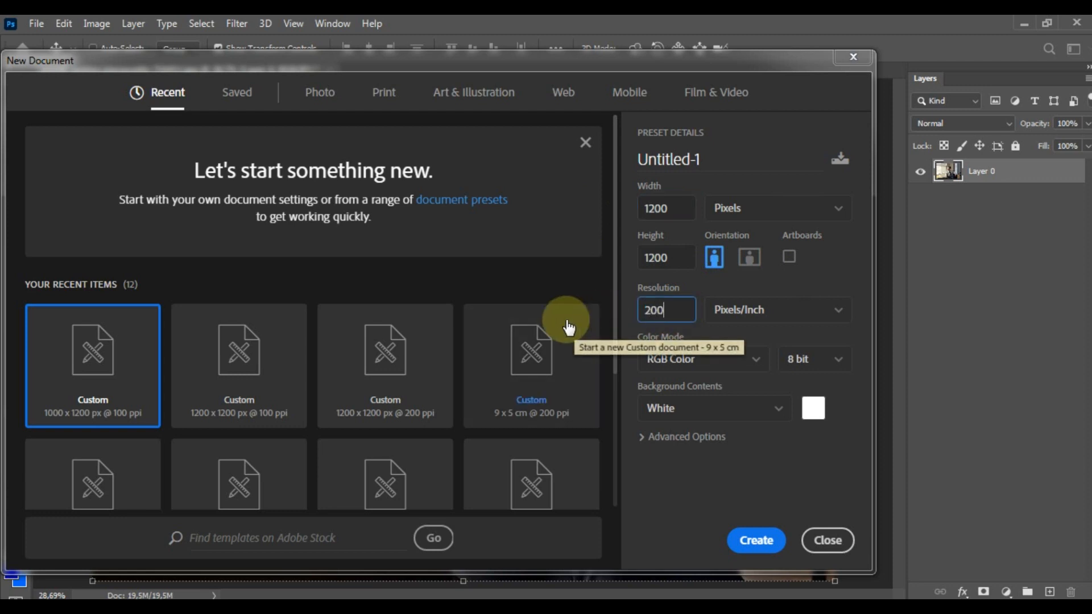
left_click(756, 541)
left_click_drag(260, 88, 403, 72)
left_click(462, 269)
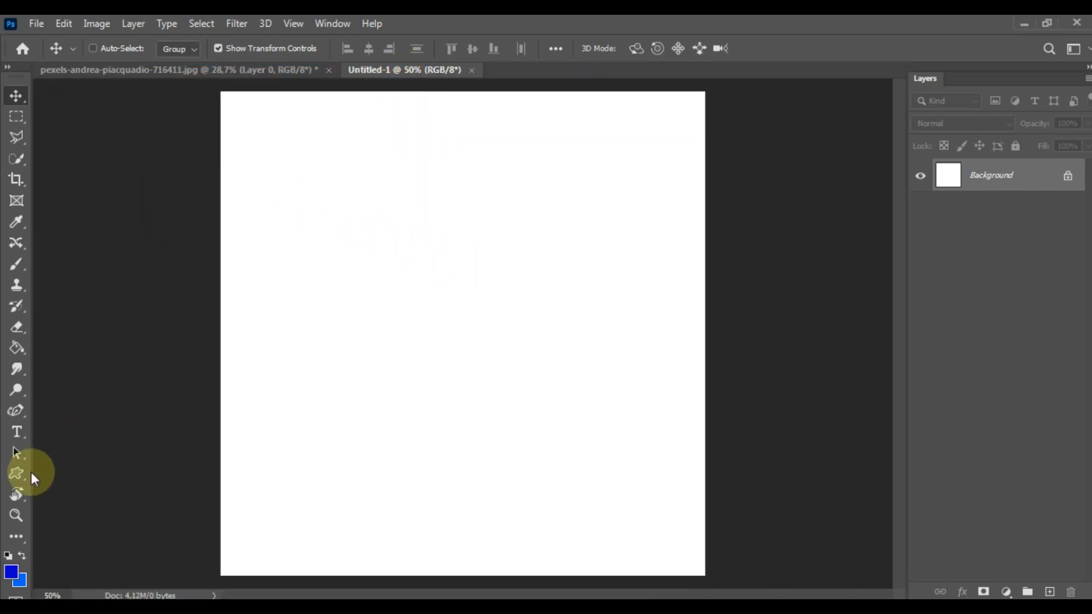
Draw a blue-filled circle about 752 px wide in the lower part of the blank canvas.
left_click(16, 480)
left_click(90, 504)
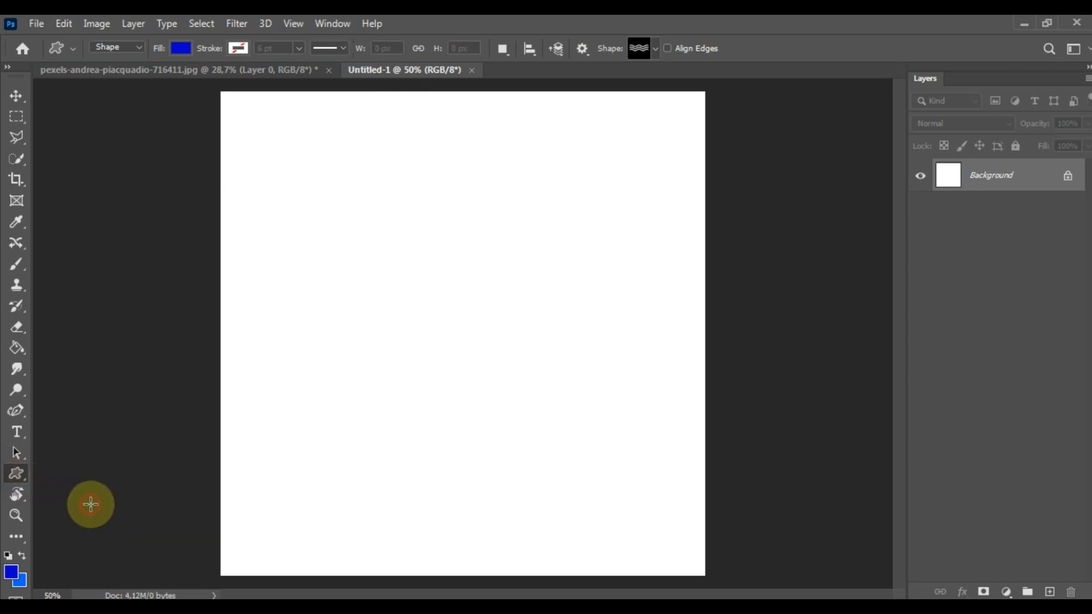
left_click_drag(408, 226, 892, 531)
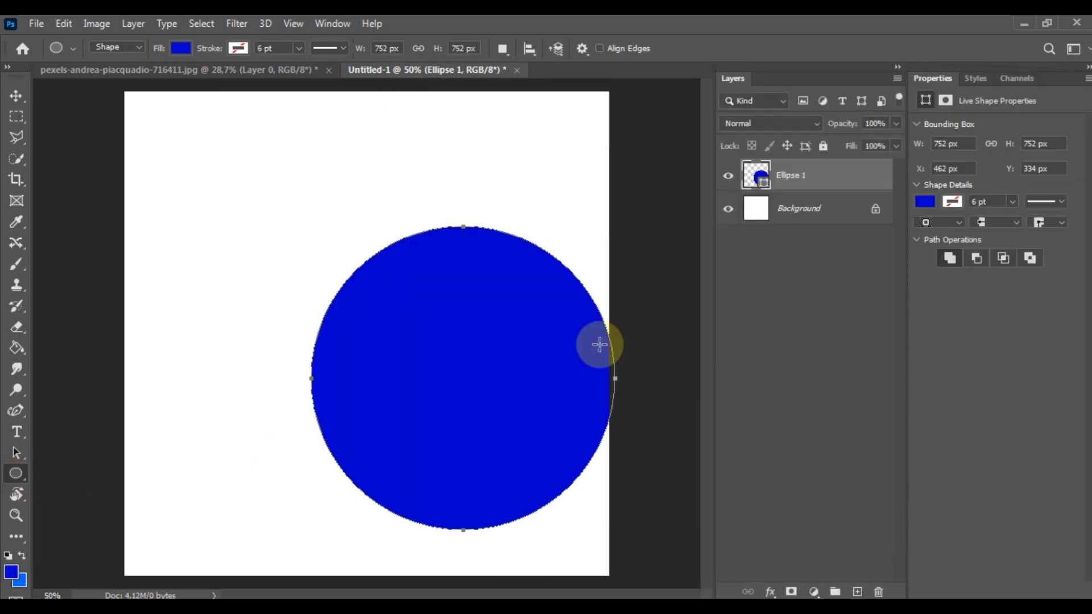
Scale the circle down to about 618 px and position it near the canvas's right edge, centred vertically.
left_click(16, 96)
left_click_drag(415, 310, 404, 264)
left_click_drag(293, 182, 350, 233)
left_click_drag(480, 317, 486, 285)
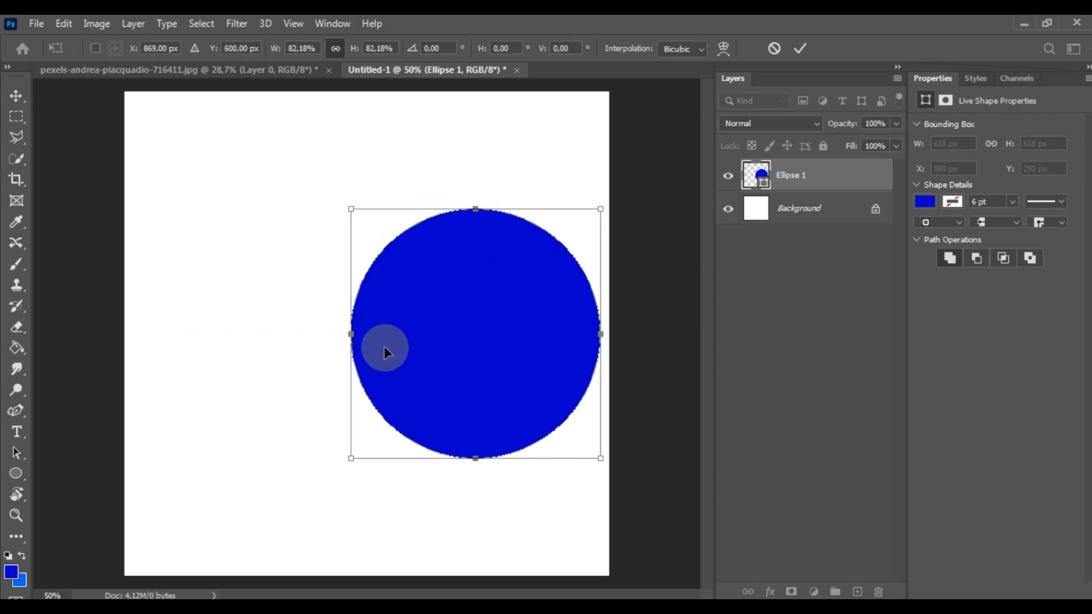
left_click(19, 458)
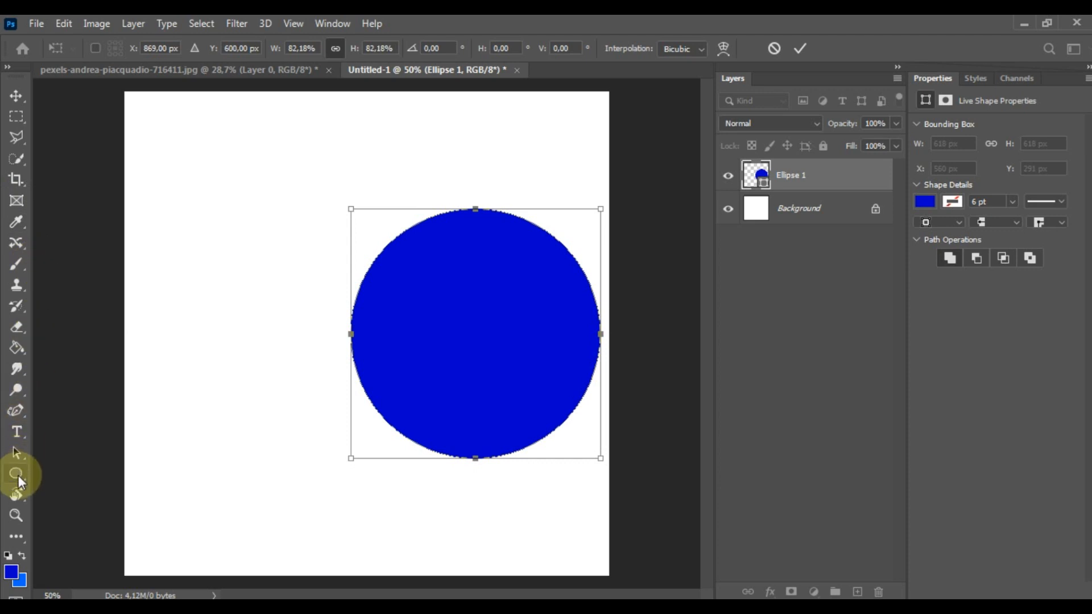
Change the circle's fill to a bright orange solid colour.
left_click(16, 474)
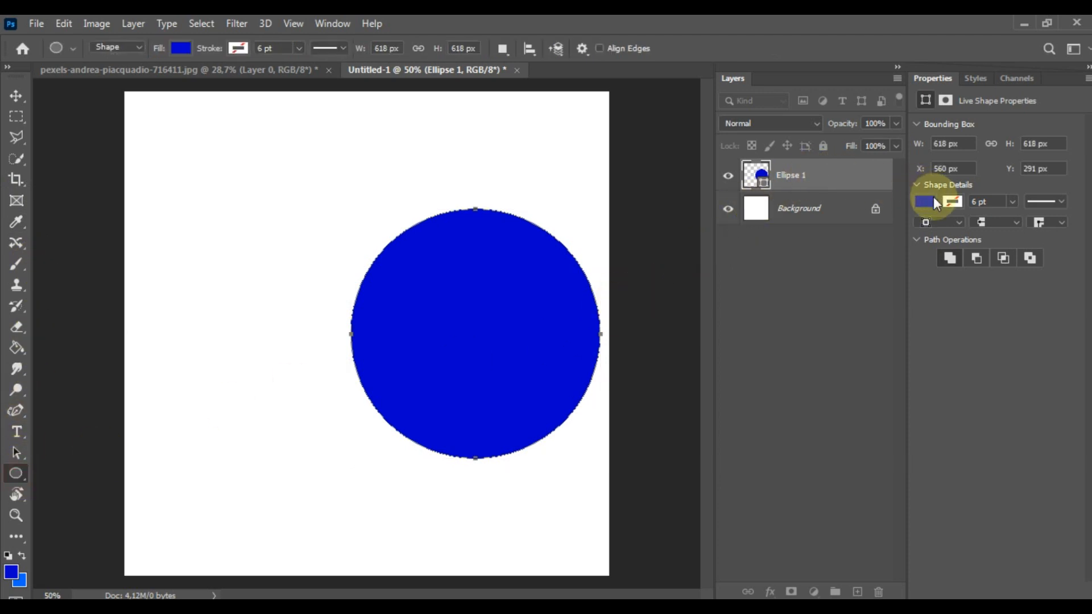
left_click(935, 199)
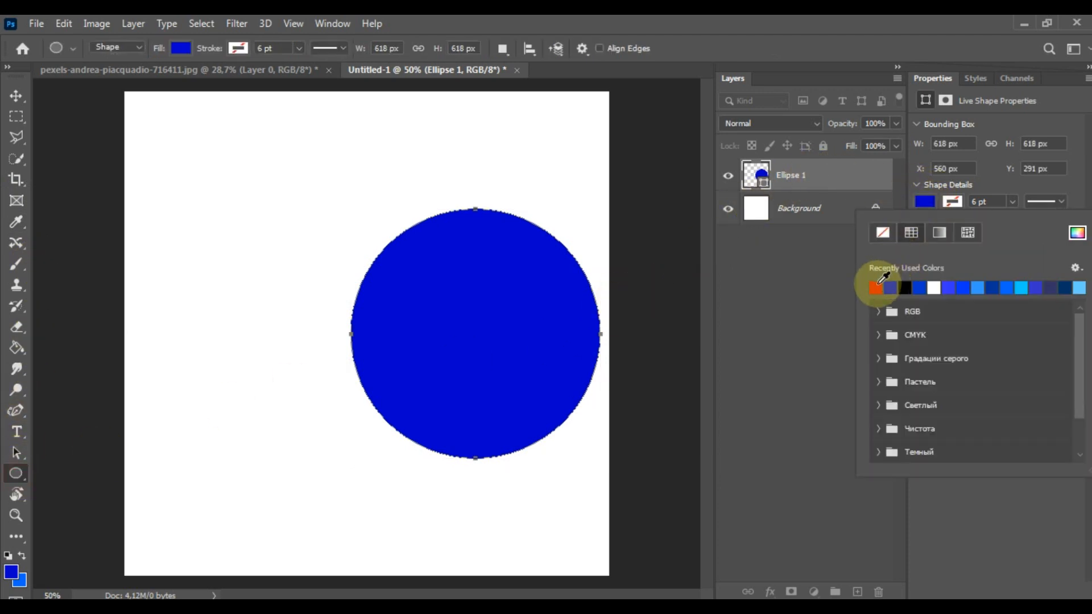
left_click(1073, 233)
left_click_drag(786, 240, 787, 249)
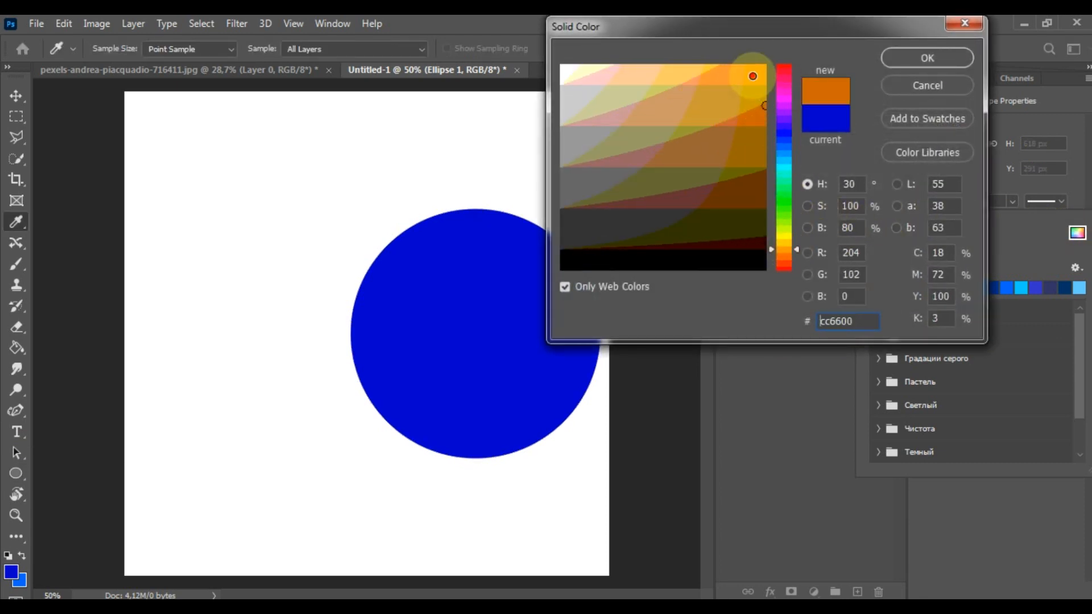
left_click(748, 78)
left_click(898, 67)
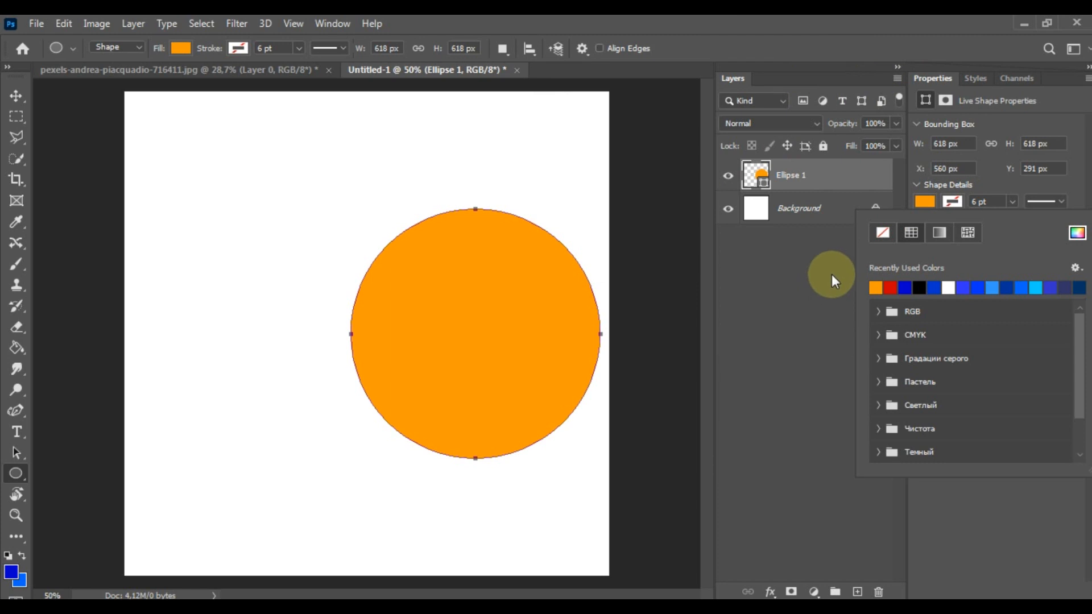
Place a duplicate of the orange circle, enlarged to about 669 px, beneath the original in the layer order.
left_click(15, 94)
left_click_drag(845, 180, 858, 578)
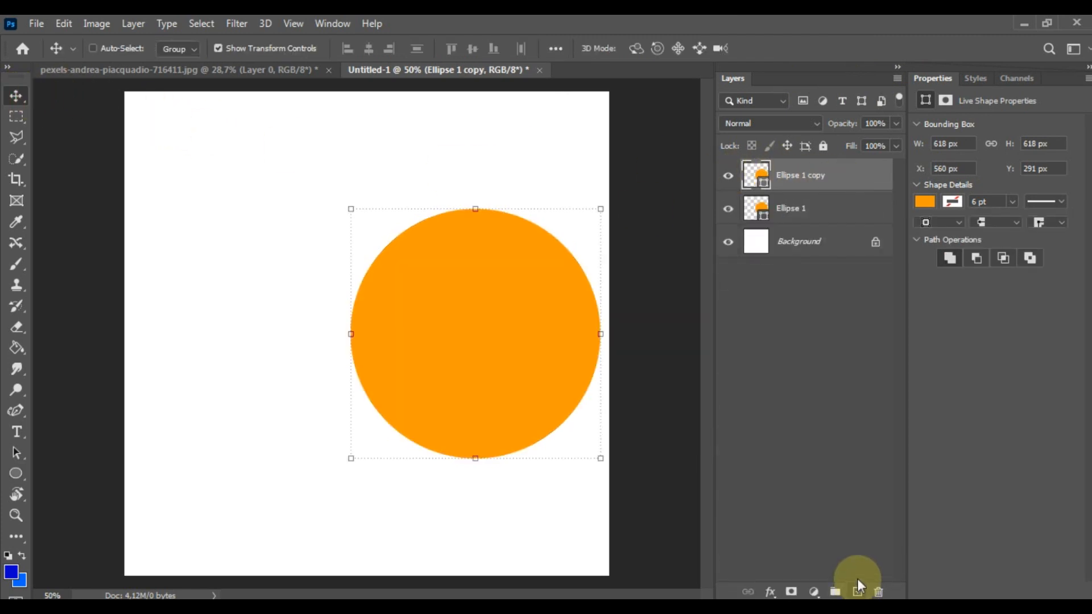
left_click_drag(601, 209, 622, 199)
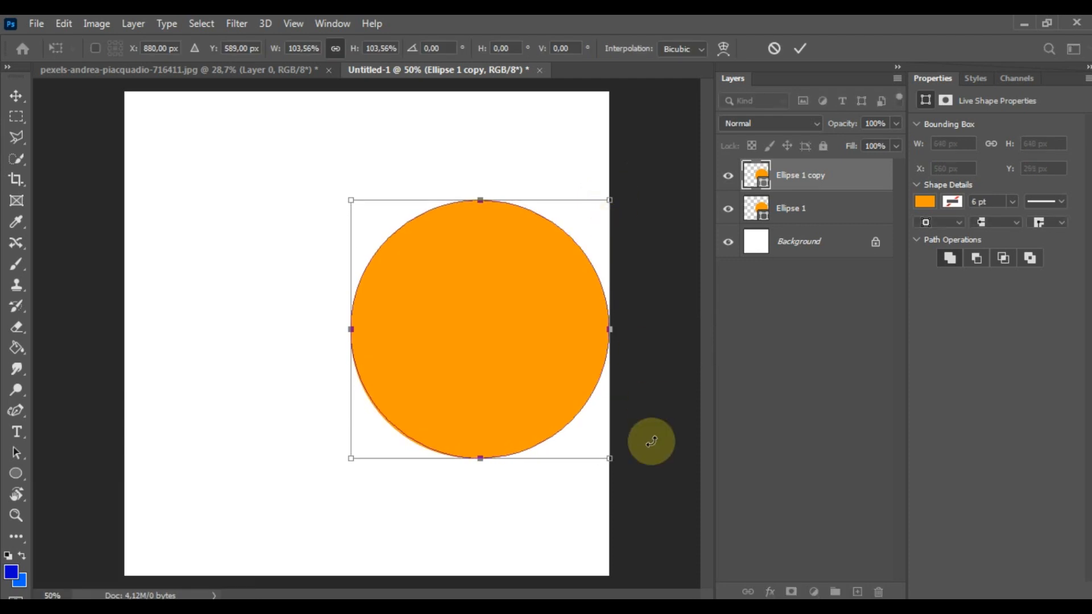
left_click_drag(607, 455, 621, 468)
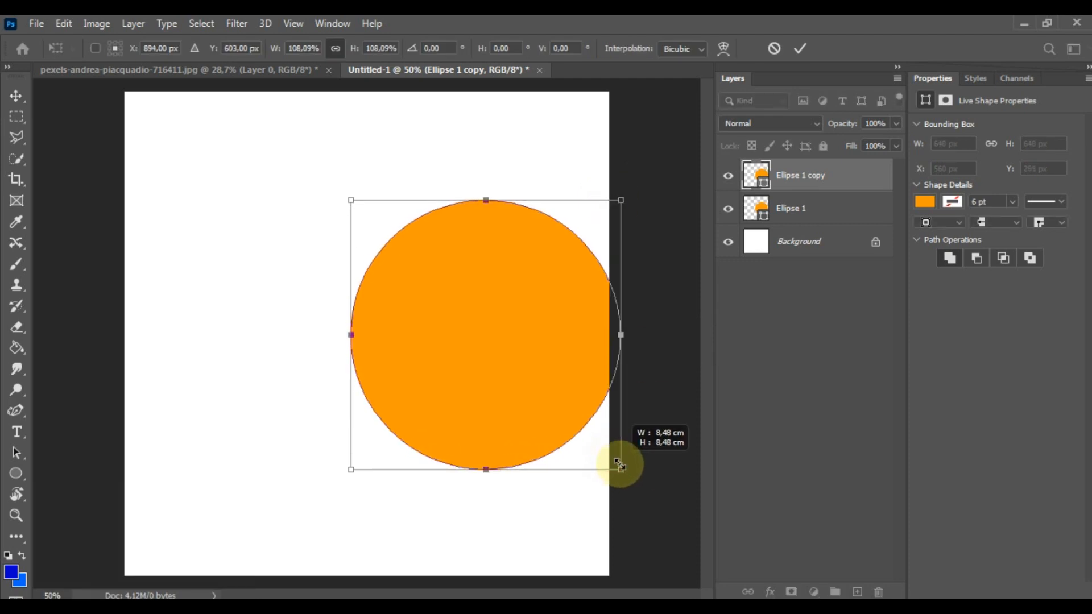
double_click(575, 392)
left_click_drag(819, 181, 829, 224)
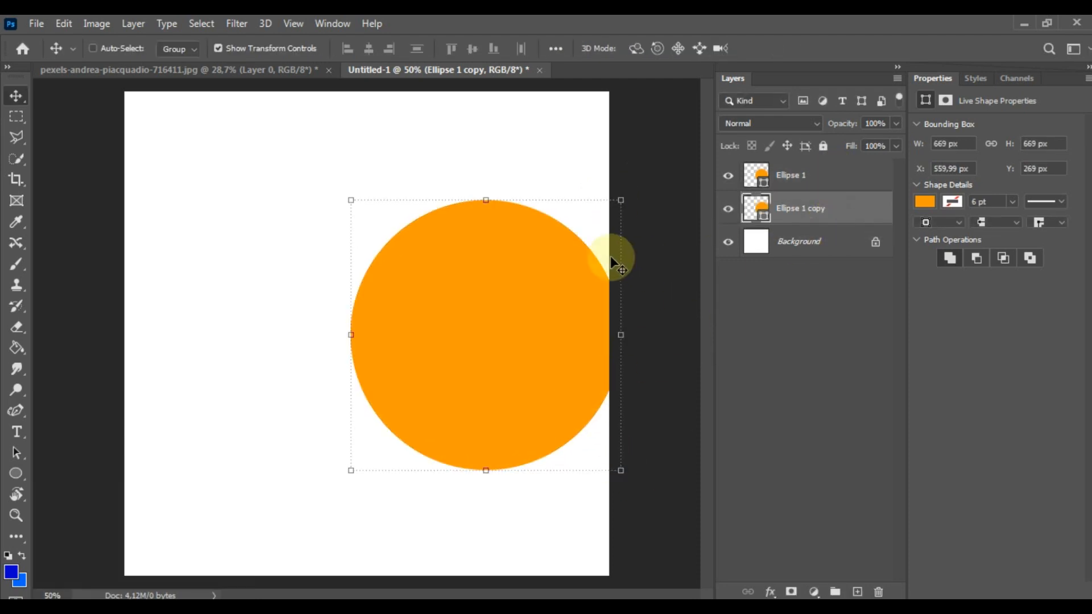
Bring the photo of the seated man into the new document and scale it to about 31% over the circles.
left_click(297, 70)
left_click_drag(398, 205, 501, 299)
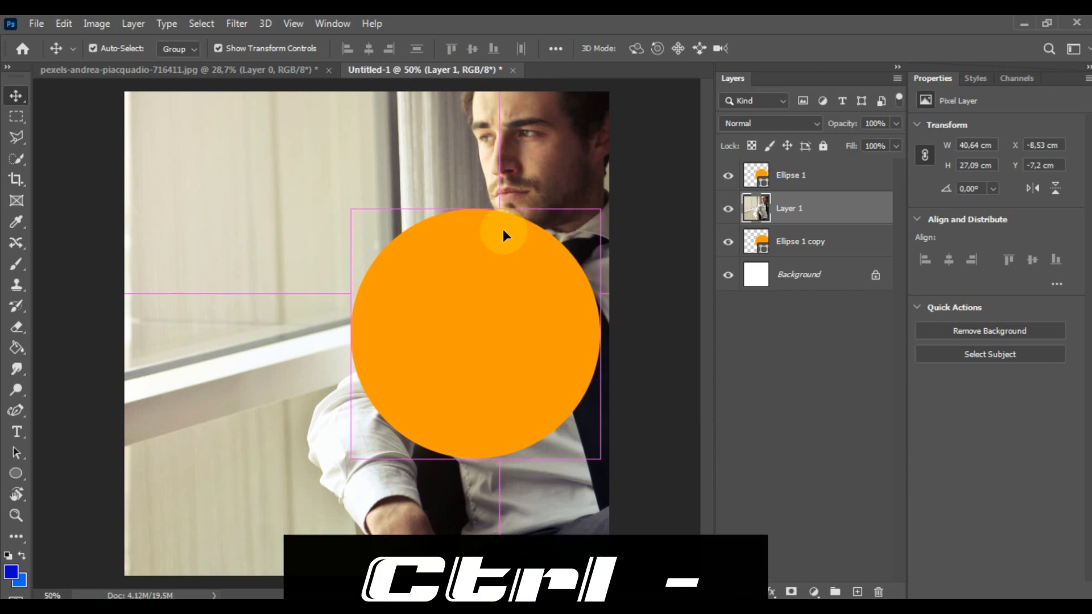
key("ctrl+minus")
key("ctrl+minus")
left_click_drag(109, 98, 549, 398)
left_click_drag(595, 442, 353, 315)
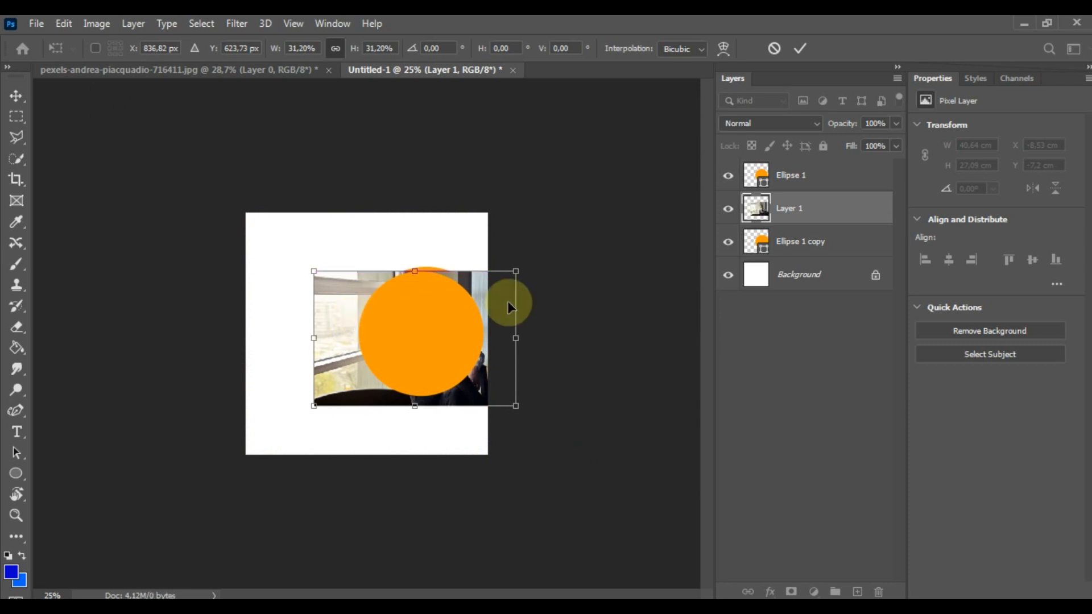
left_click(553, 295)
Move the photo layer above the smaller circle and clip it to that circle with a clipping mask.
left_click_drag(757, 208, 797, 172)
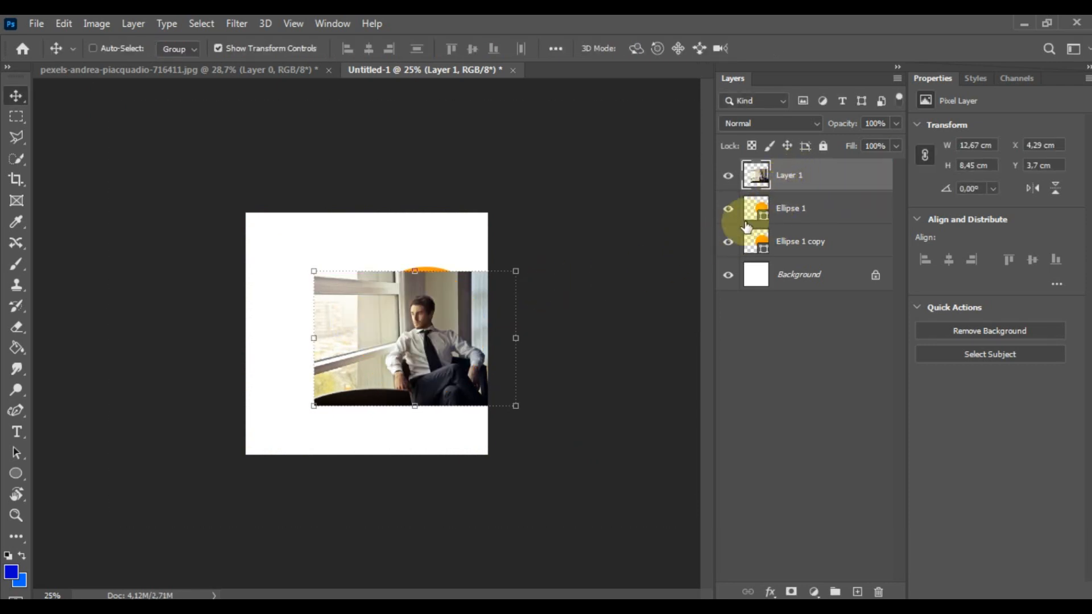
right_click(782, 190)
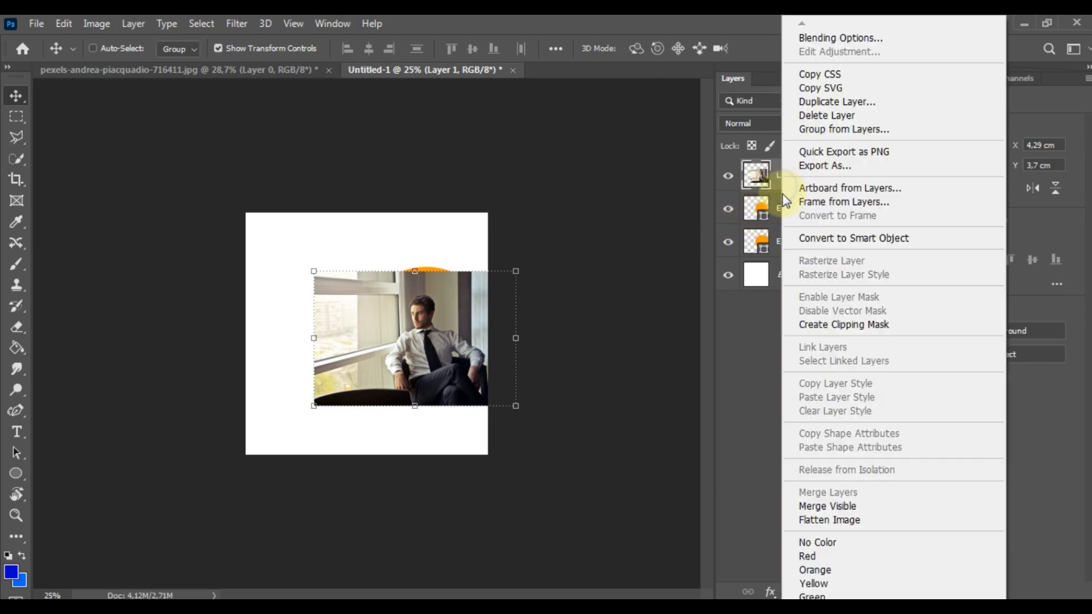
left_click(841, 253)
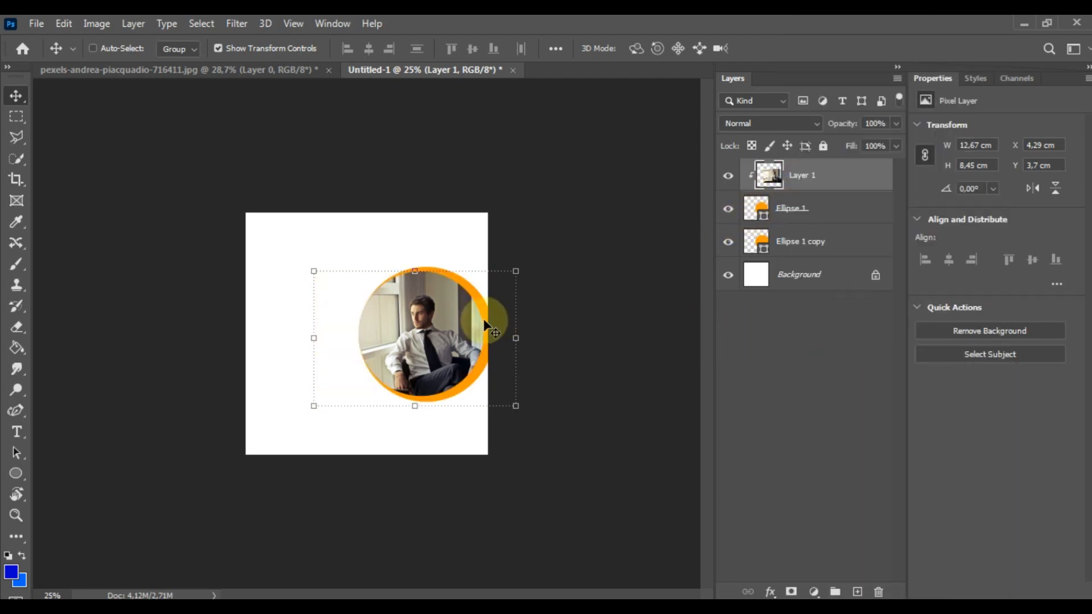
Enlarge the clipped photo to about 142% and shift it left so the man is framed inside the circle.
left_click_drag(314, 271, 297, 257)
left_click_drag(484, 252, 514, 268)
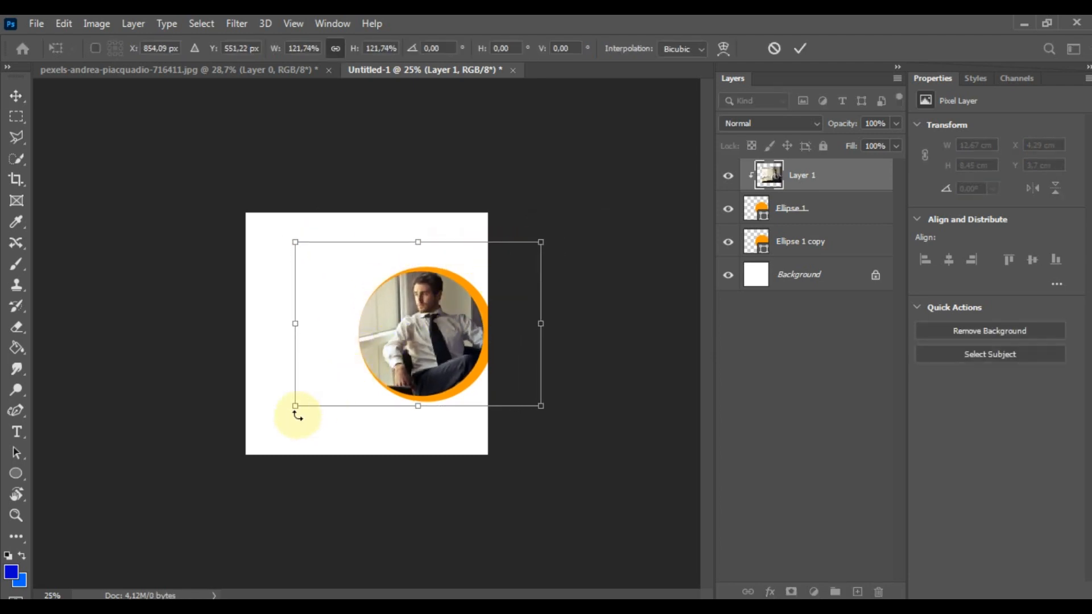
left_click_drag(309, 406, 275, 433)
key("Left")
key("Left")
key("Left")
key("Left")
key("Left")
key("Left")
key("Left")
key("Left")
key("Left")
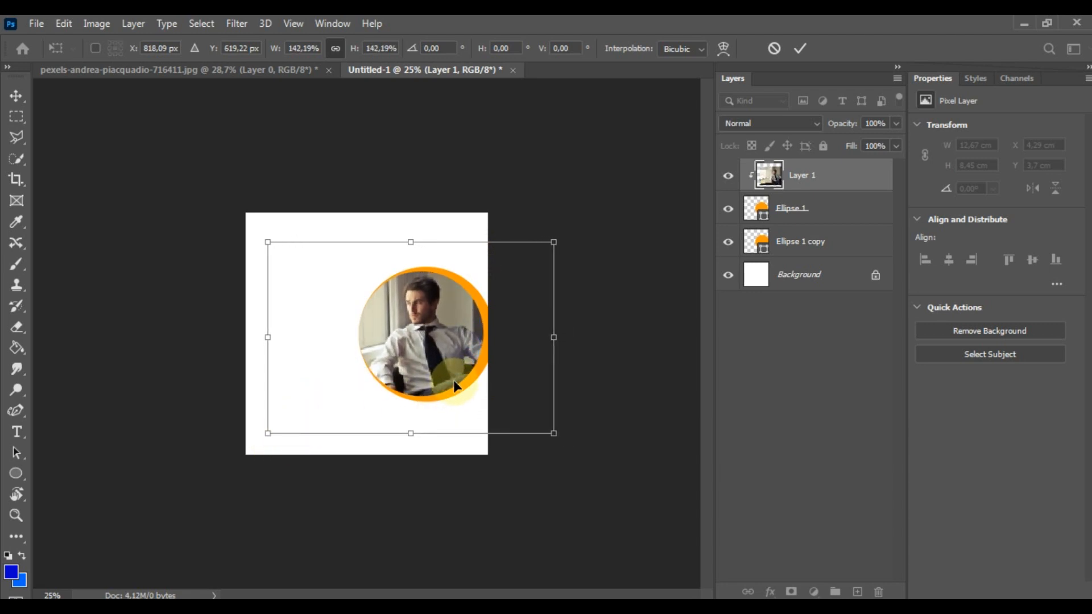
key("Return")
Select the photo layer with both circle layers and nudge them together about 23 px to the right.
key("z")
right_click(435, 310)
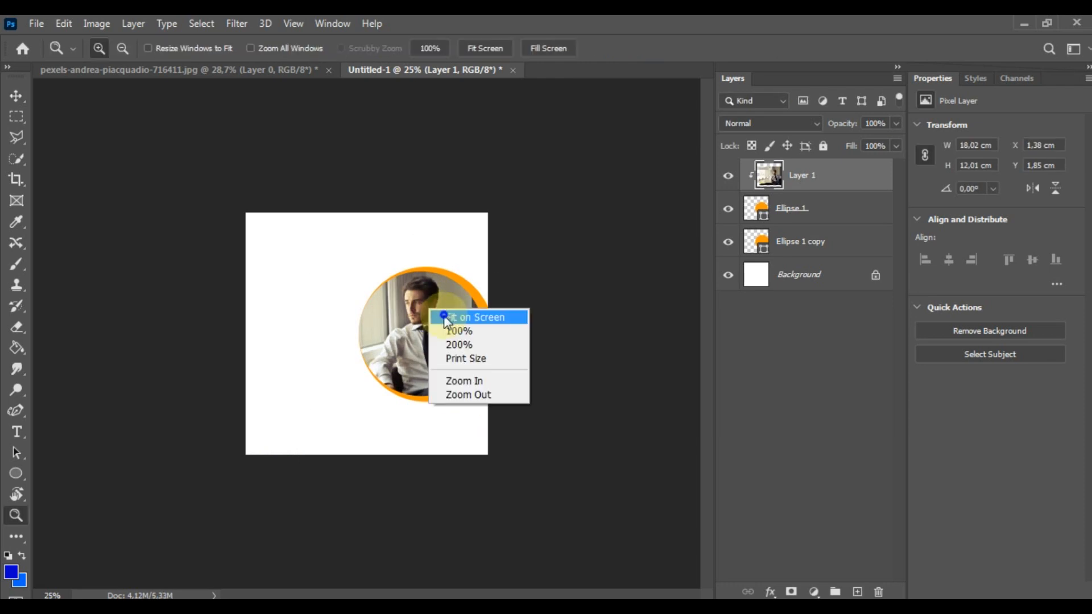
left_click(489, 317)
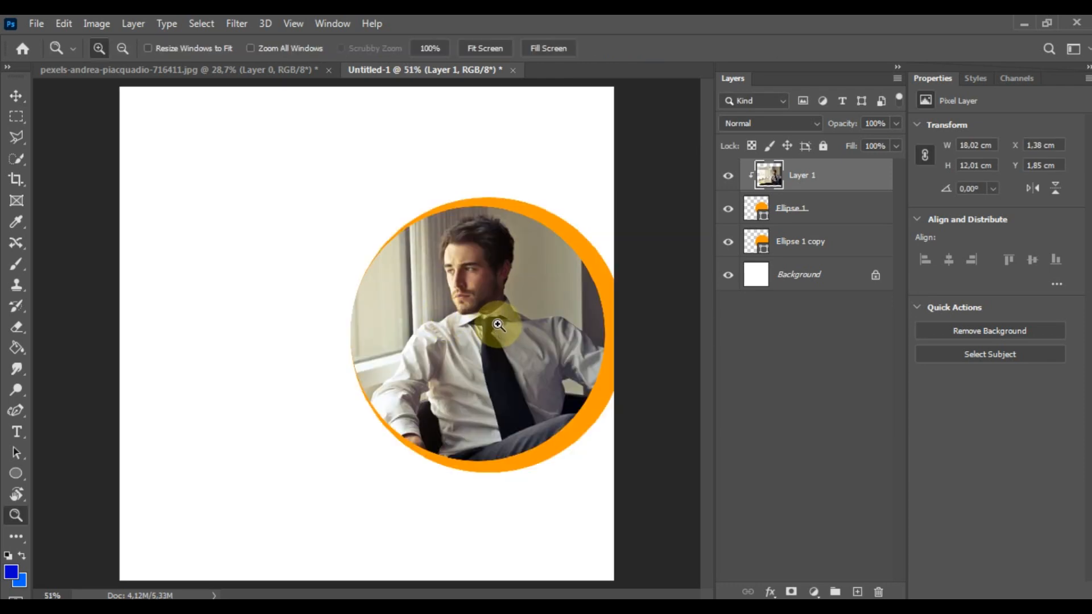
key("v")
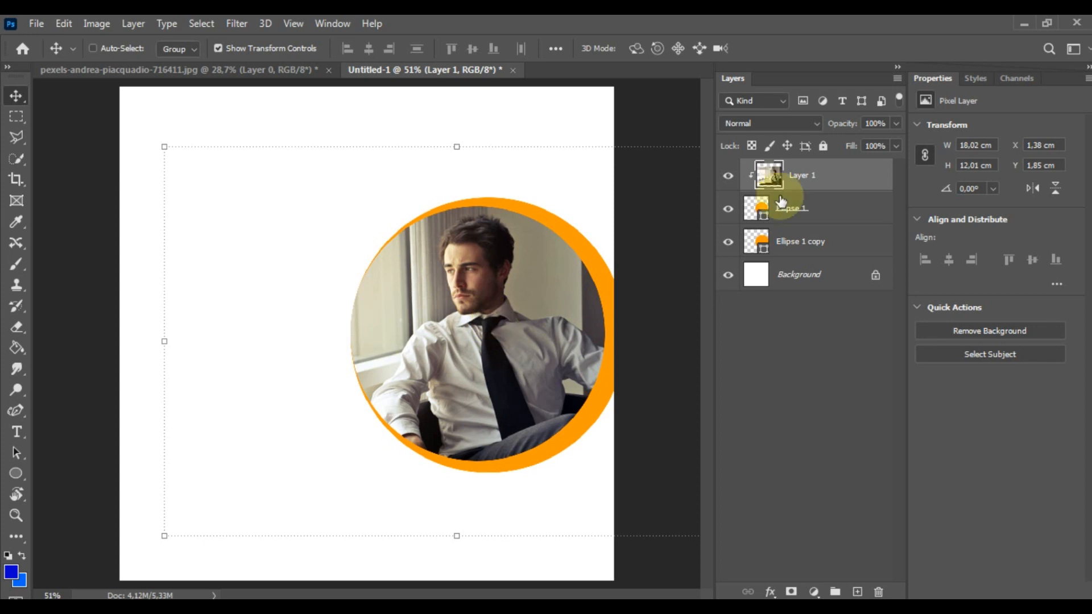
left_click(788, 208)
left_click(803, 176)
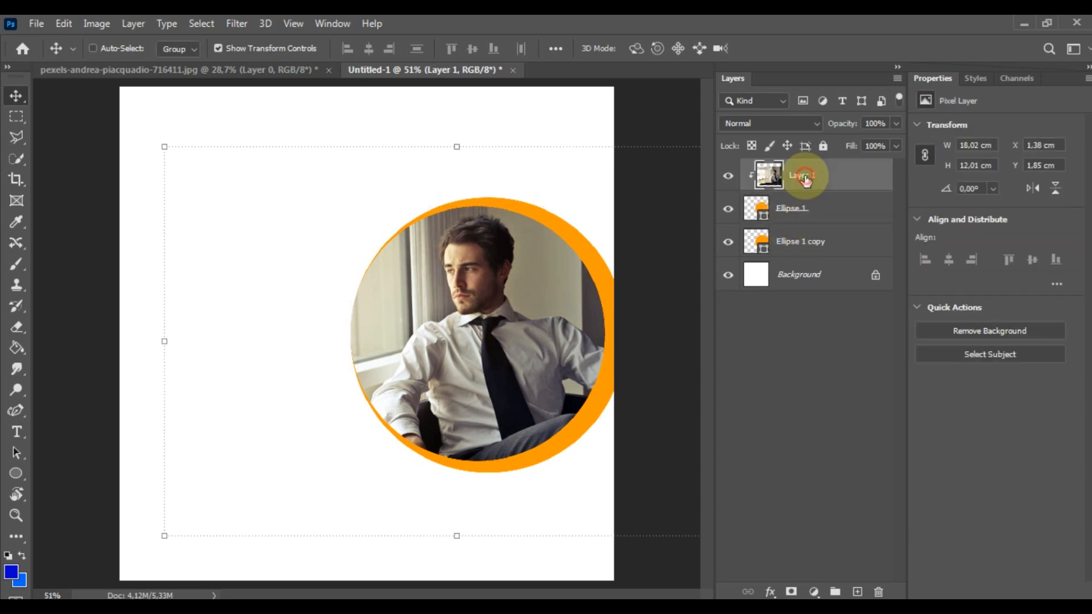
left_click(795, 244, "shift")
key("Right")
key("Right")
key("Right")
key("Right")
key("Right")
key("Right")
key("Right")
key("Right")
key("Right")
key("Right")
key("Right")
key("Right")
key("Right")
key("Right")
key("Right")
key("Right")
key("Right")
key("Right")
key("Right")
key("Right")
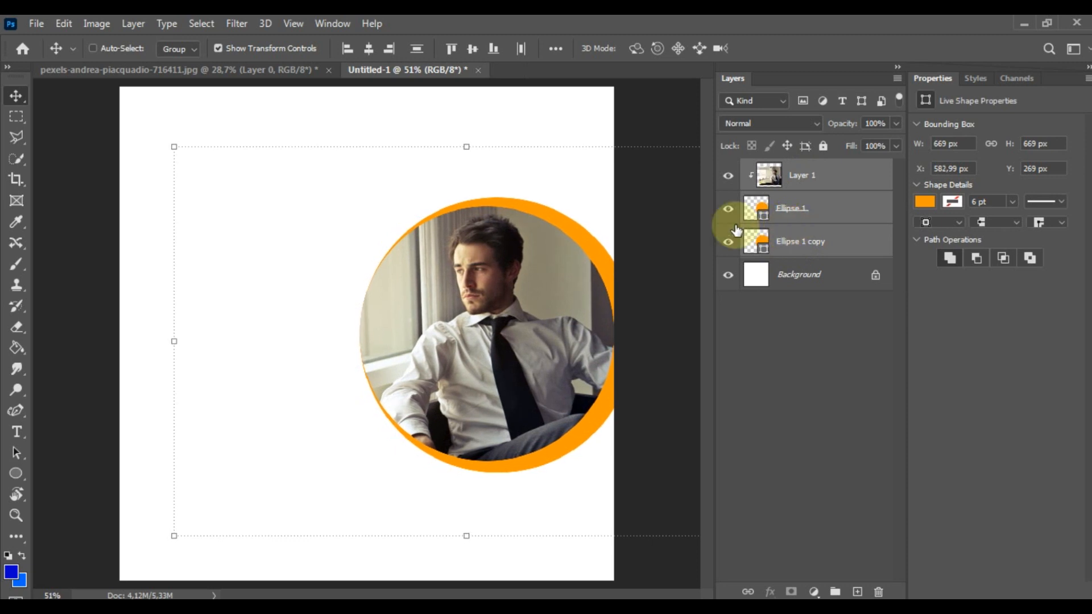
Draw a small orange circle and place it, about 325 px wide, over the photo circle's upper-left edge.
key("z")
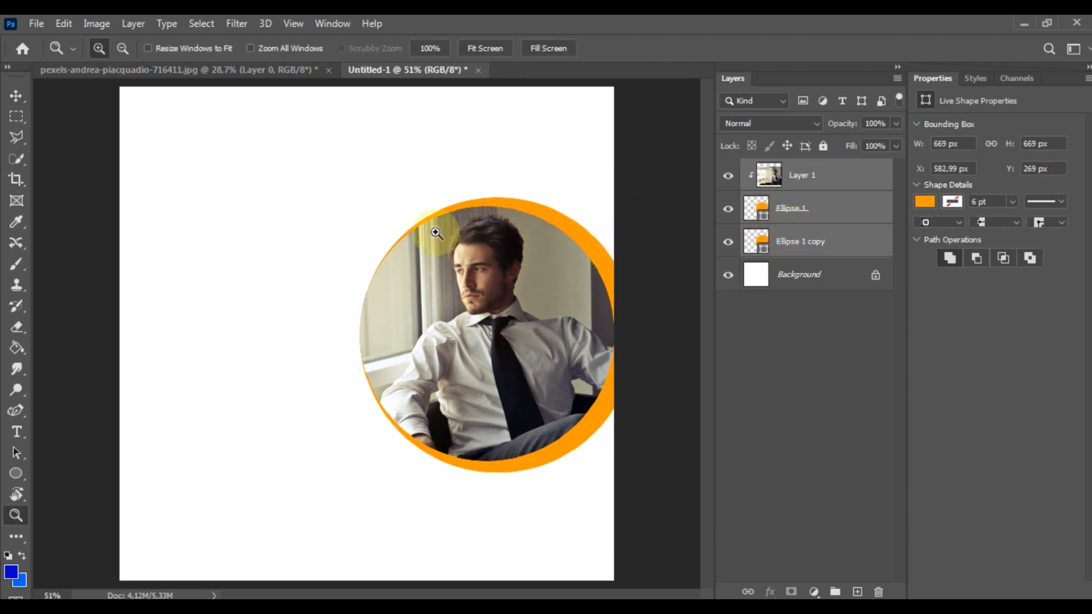
left_click(15, 475)
left_click_drag(270, 371, 421, 501)
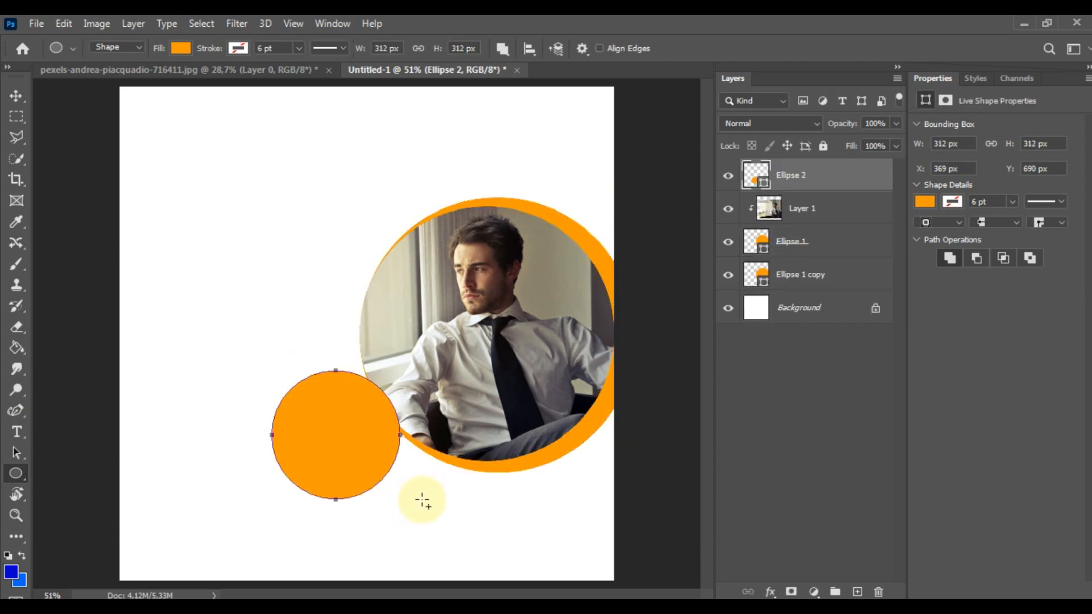
key("v")
left_click_drag(345, 416, 399, 275)
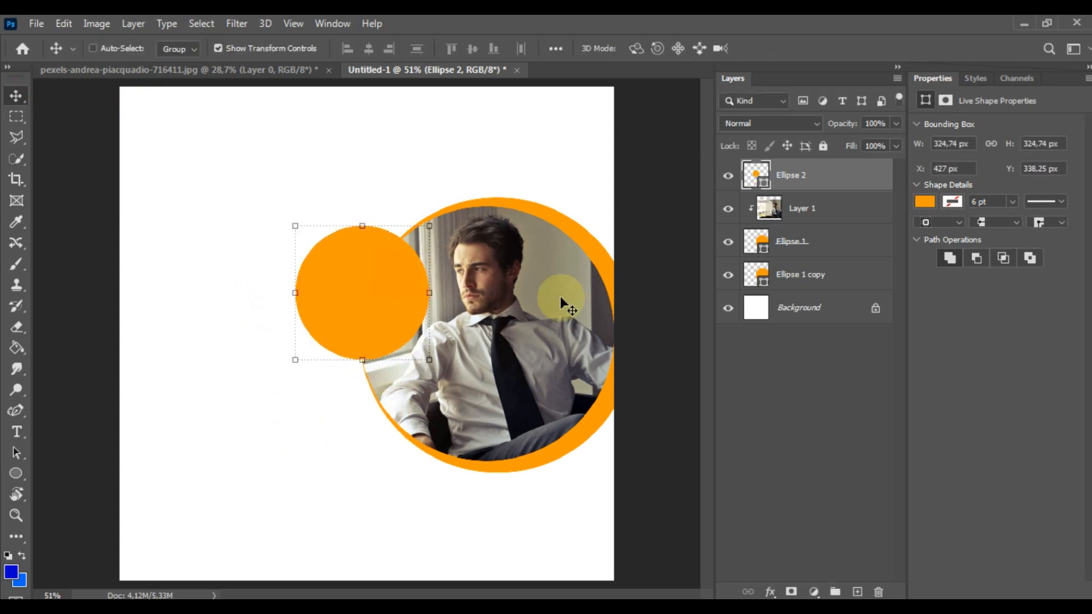
Reduce the small circle's opacity to 66% and move it over the photo circle's lower-left edge.
left_click(896, 123)
left_click_drag(873, 137, 846, 139)
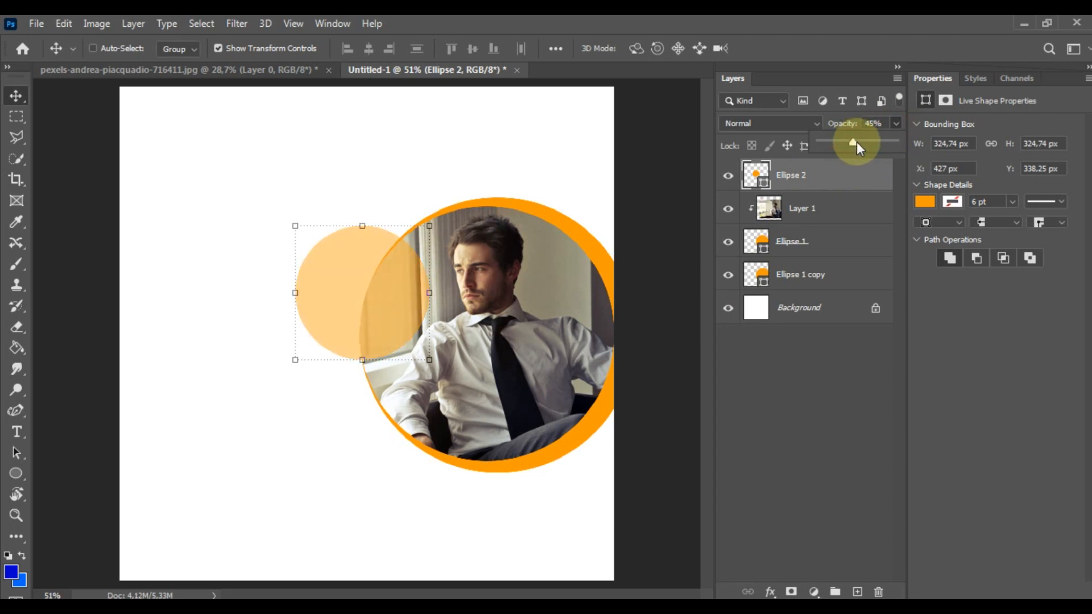
left_click_drag(865, 145, 869, 145)
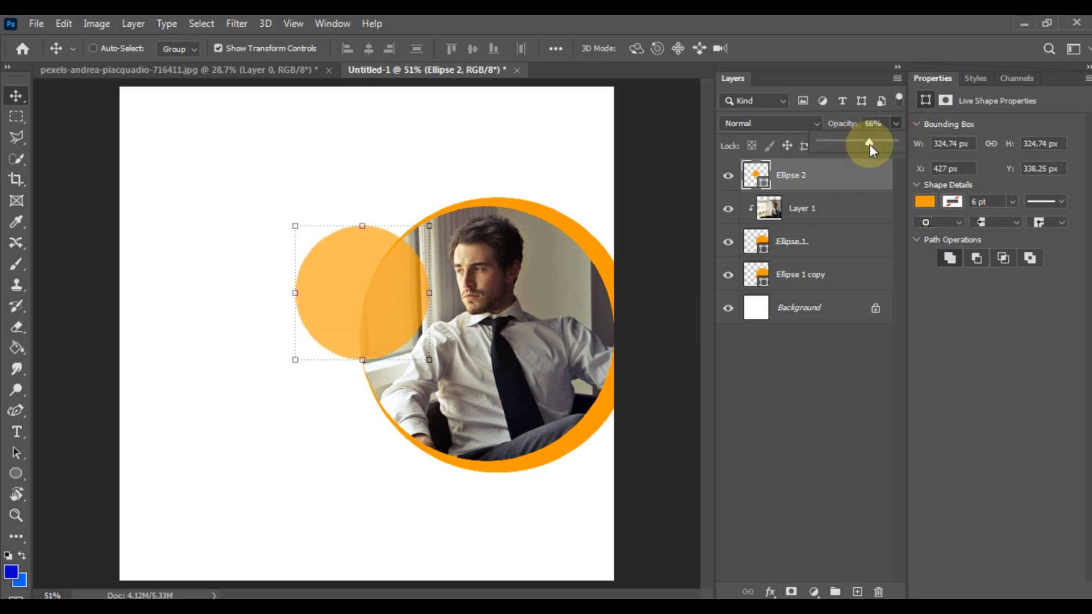
left_click_drag(378, 319, 375, 438)
Set the small circle's blend mode to Multiply and place a copy shrunk to about 89 px on the photo circle's upper-left edge.
left_click(789, 125)
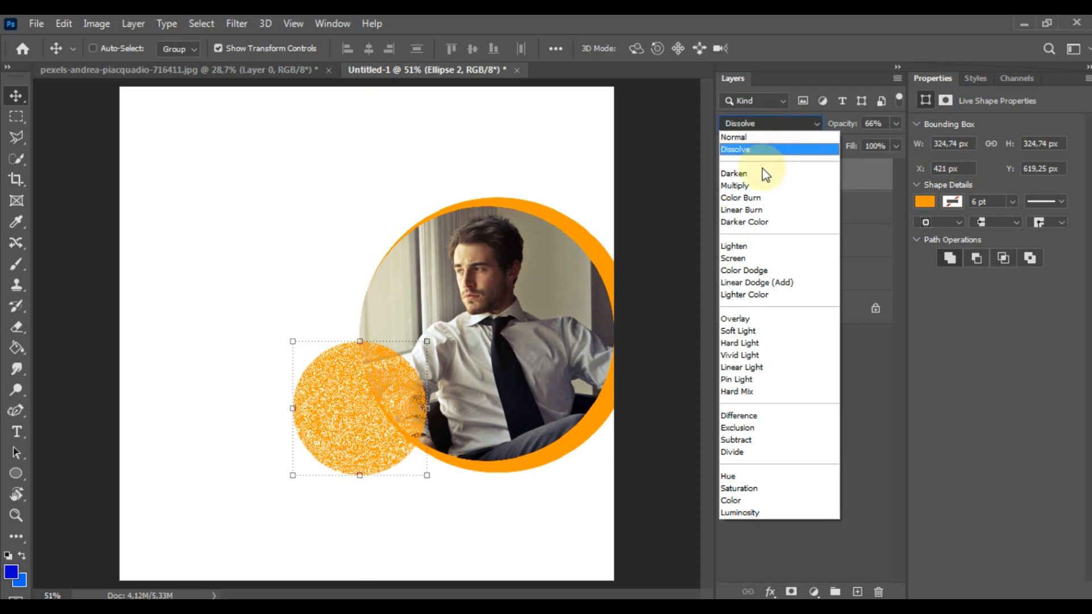
left_click(760, 185)
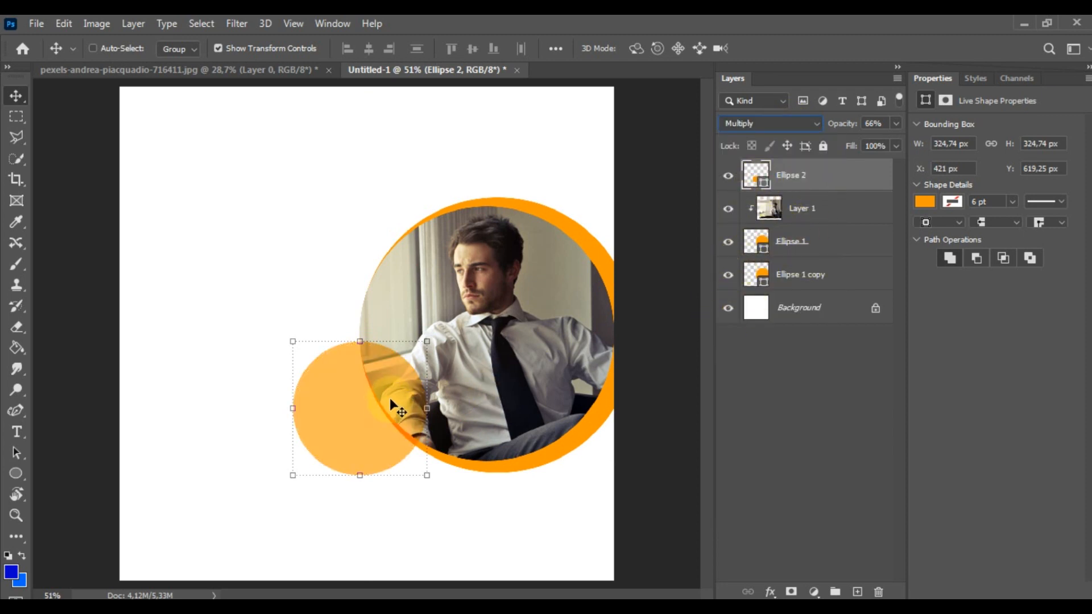
left_click_drag(797, 190, 855, 588)
left_click_drag(355, 410, 388, 245)
left_click_drag(452, 329, 390, 277)
left_click(667, 261)
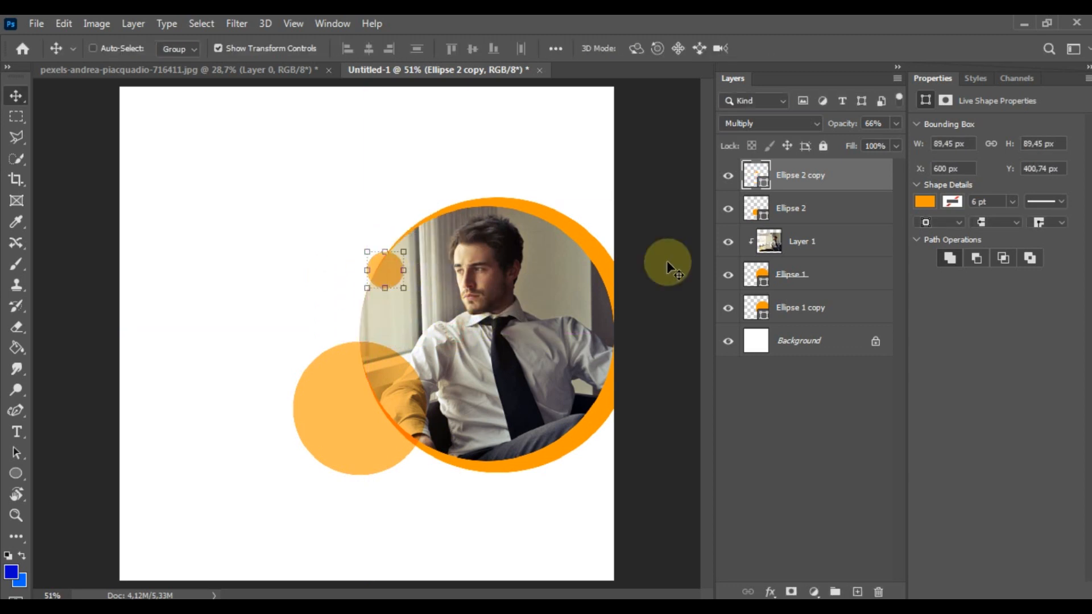
Set the small circle copy's blend mode to Color Burn and enlarge it to about 193 px over the photo circle's upper-left edge.
left_click(797, 125)
left_click(753, 204)
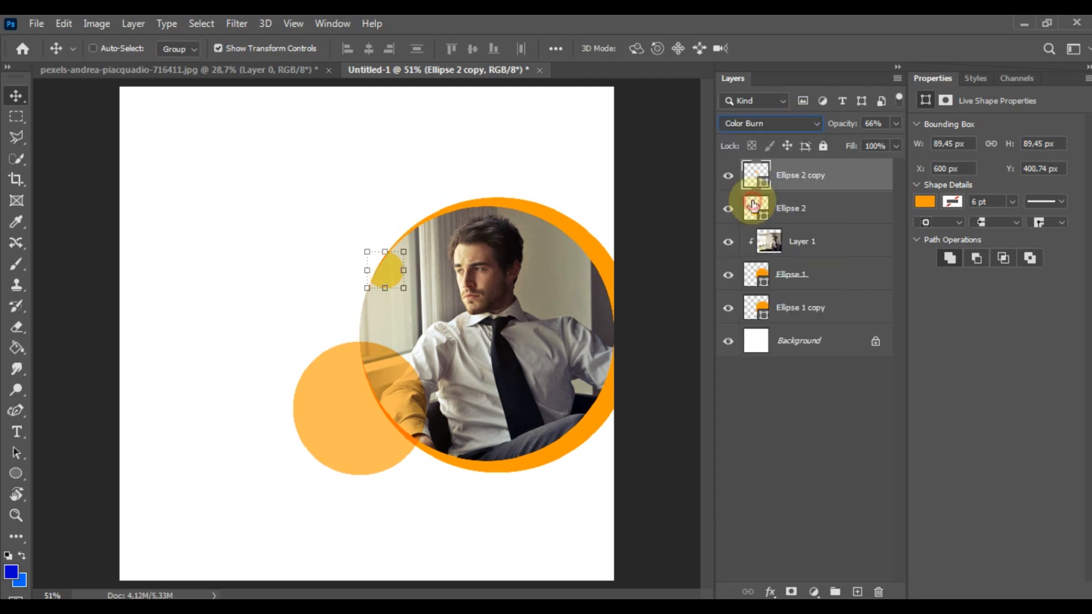
key("ctrl+t")
mouse_move(403, 252)
left_mouse_down()
mouse_move(455, 196)
mouse_move(421, 239)
left_mouse_up()
key("Return")
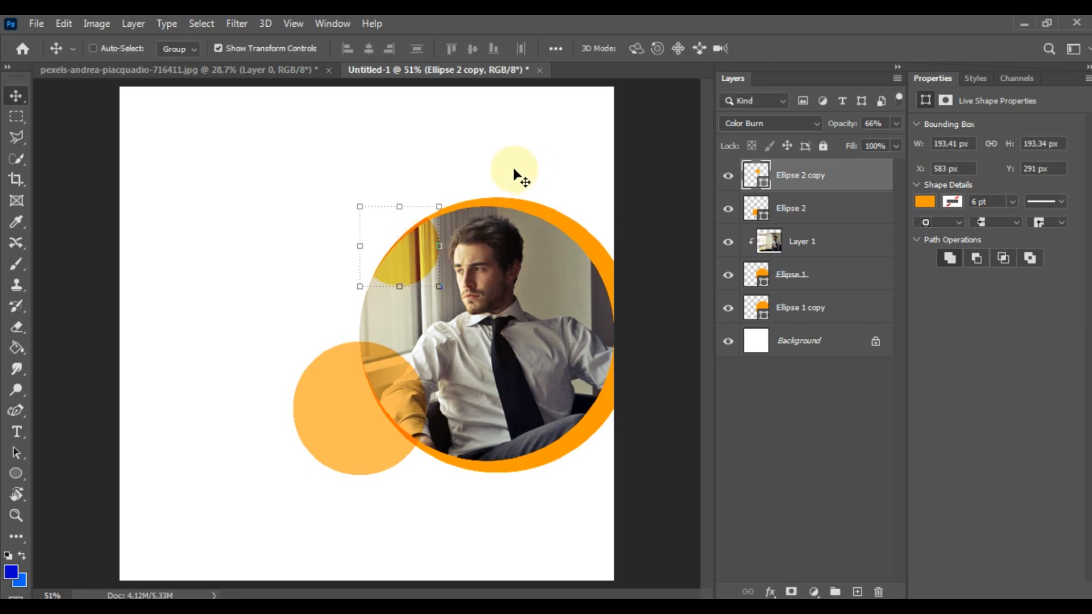
key("z")
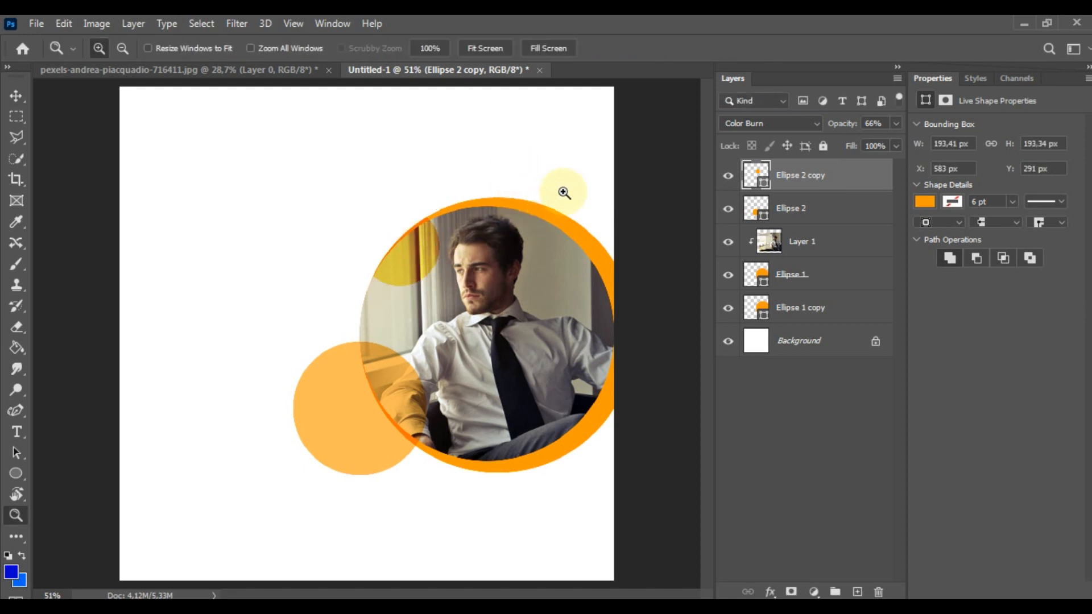
key("v")
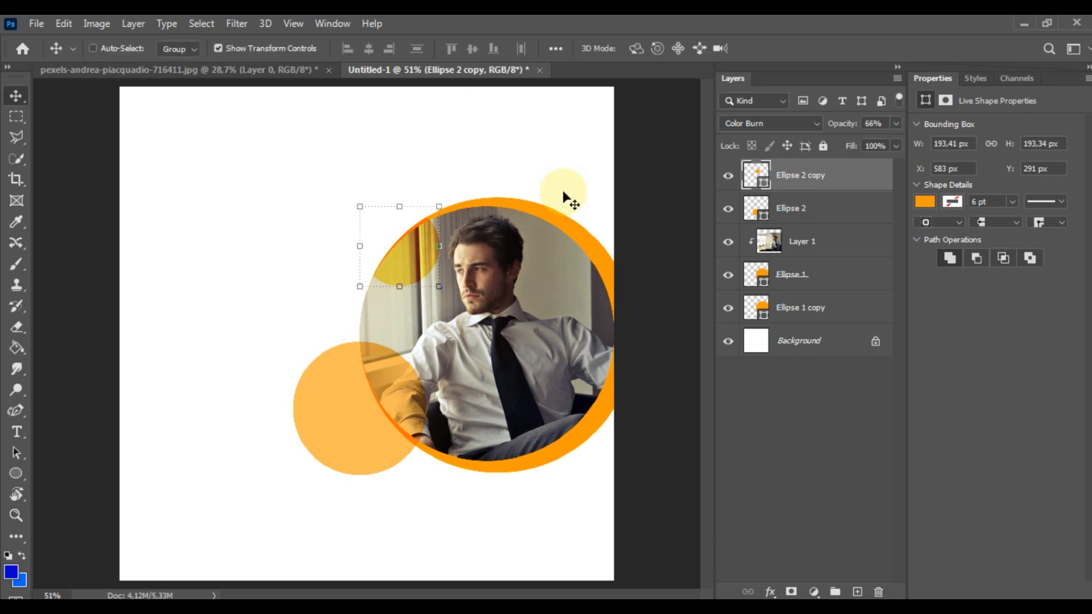
Draw an orange rounded rectangle, about 401 × 94 px with 10 px corners, and move it down in the blank area beside the photo.
left_click(17, 475)
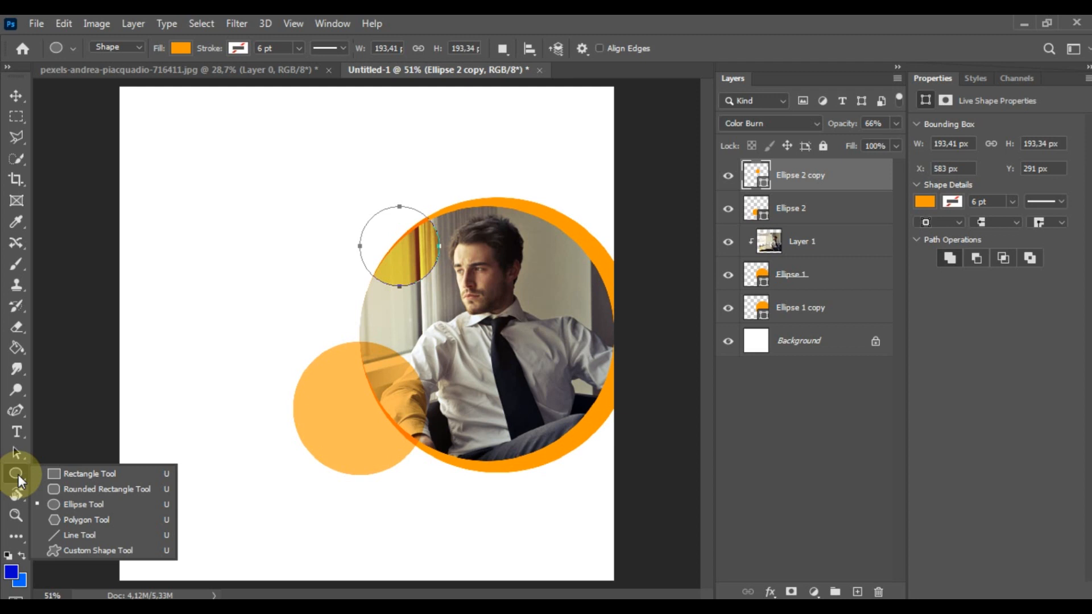
left_click(62, 490)
left_click_drag(135, 212, 300, 251)
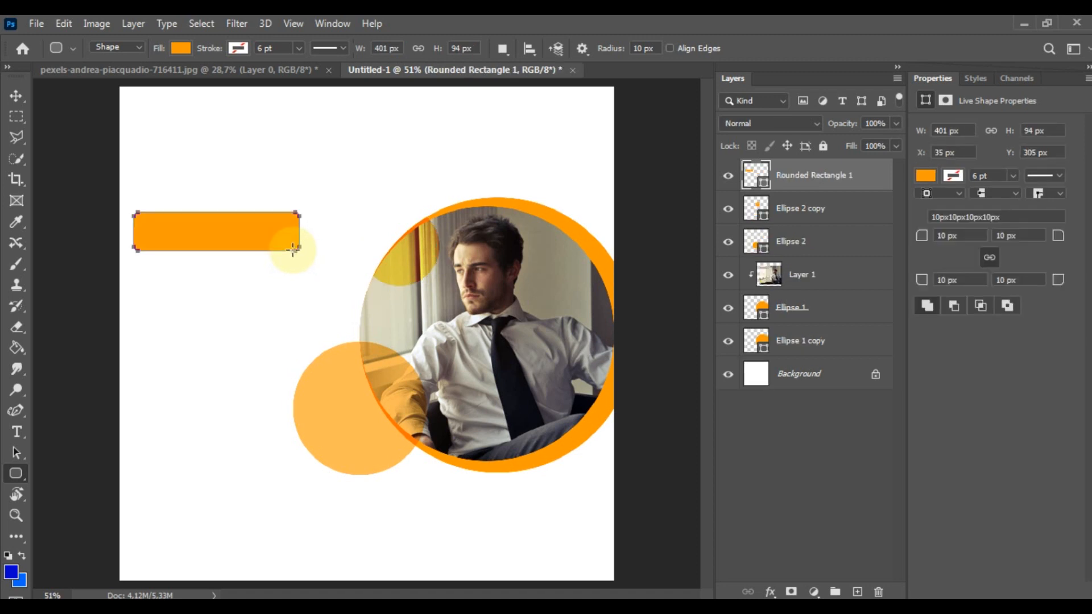
left_click(22, 106)
left_click_drag(205, 237, 206, 296)
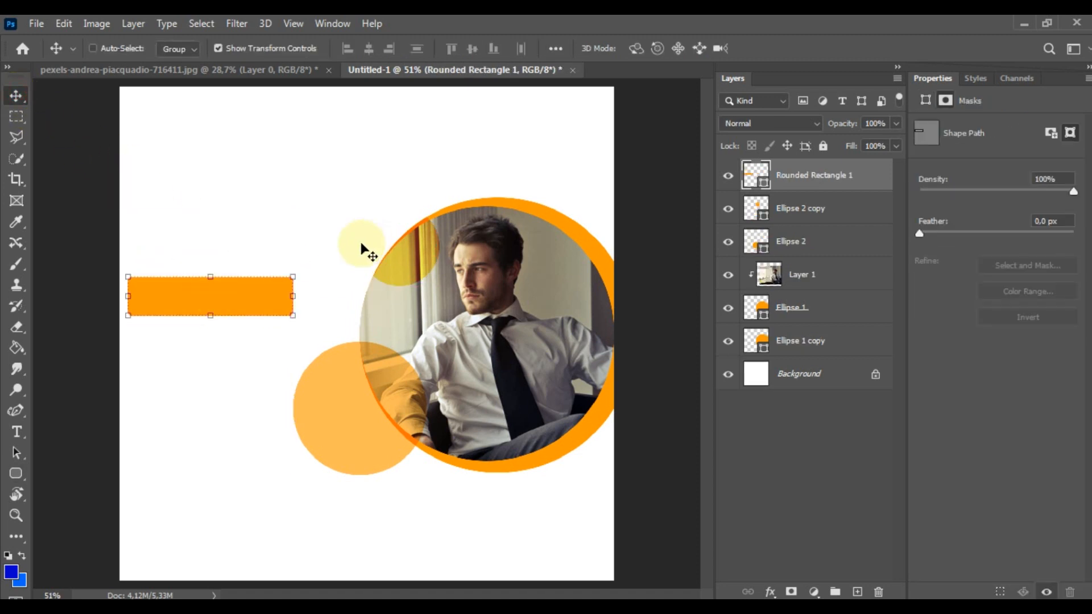
Draw a closed orange wave shape with the Curvature Pen across the canvas bottom, about 1466 × 611 px and extending past the side edges.
left_click(16, 410)
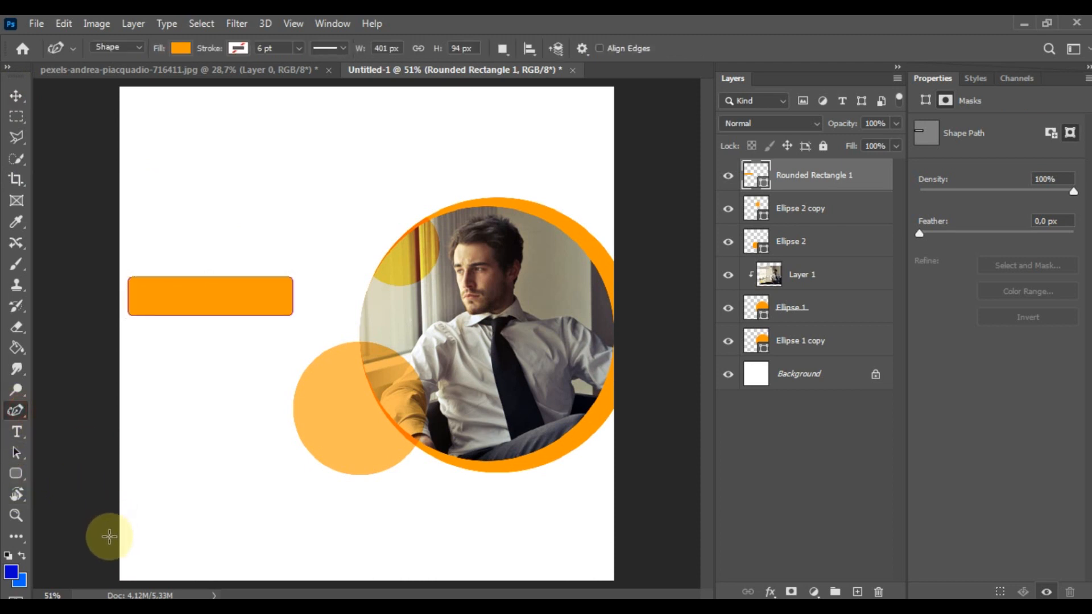
left_click(109, 420)
left_click(182, 521)
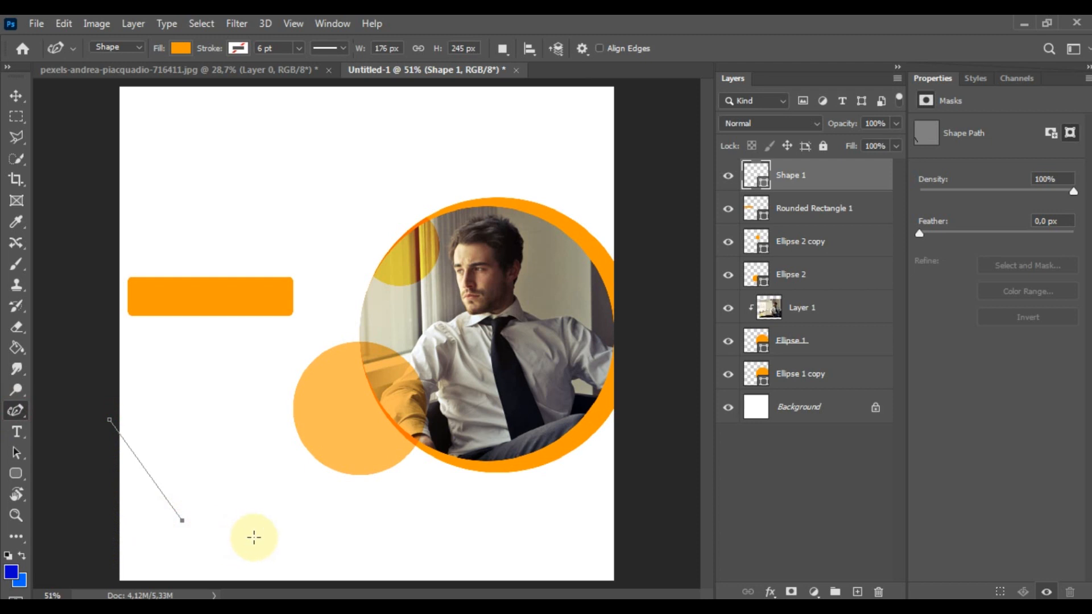
left_click_drag(278, 541, 324, 542)
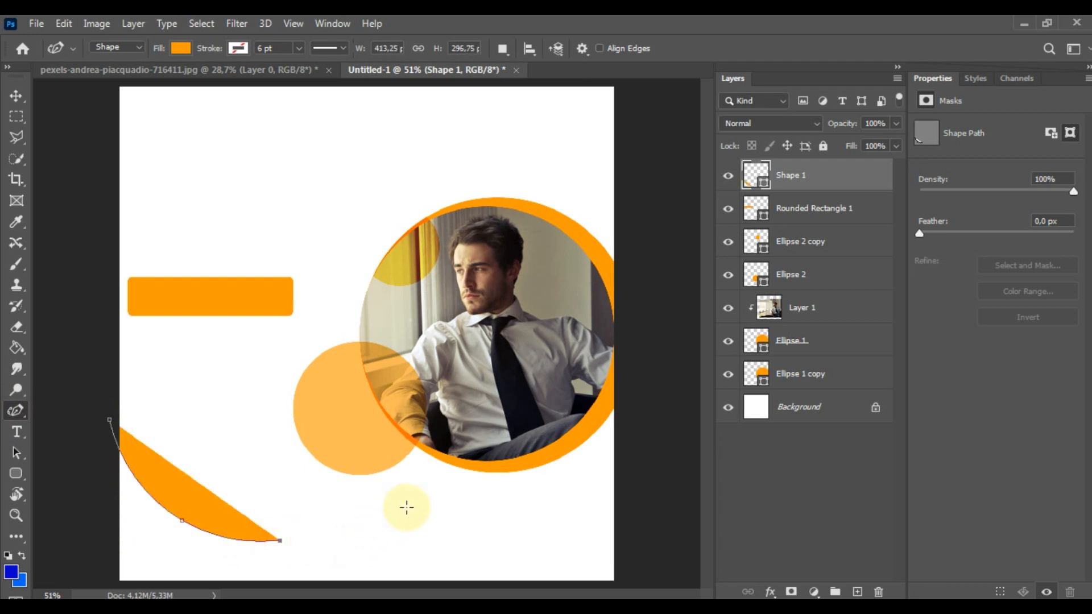
left_click_drag(418, 499, 493, 487)
left_click_drag(558, 459, 600, 455)
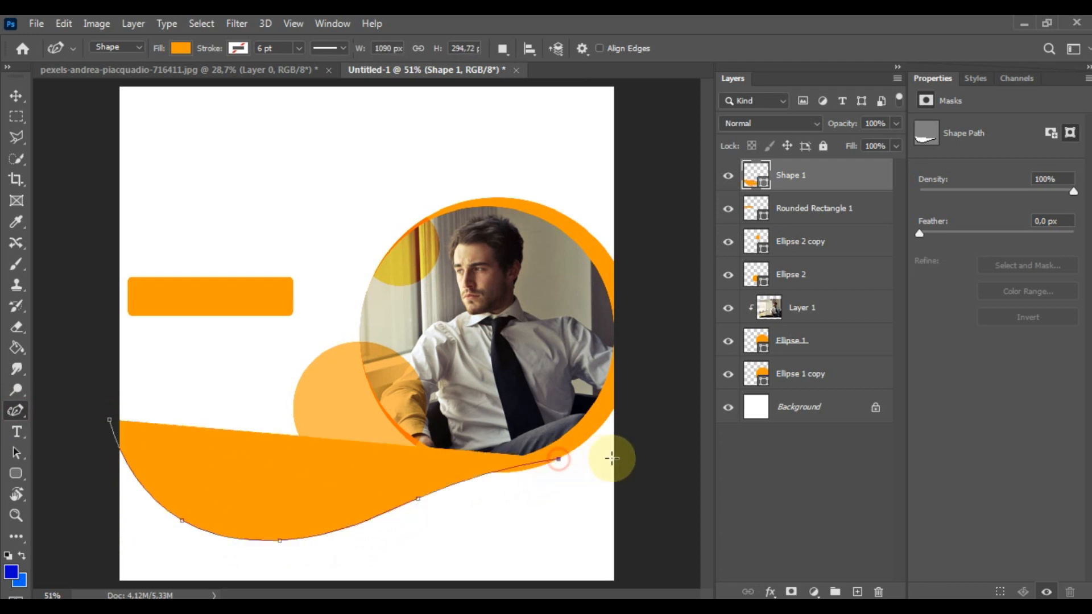
left_click(643, 462)
left_click(687, 541)
left_click(658, 585)
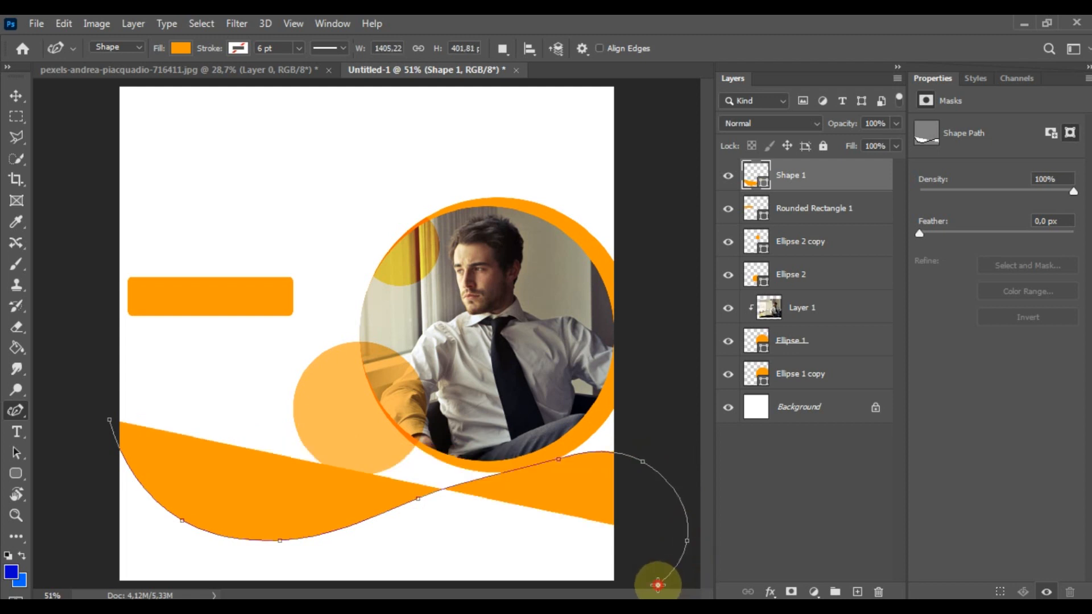
left_click(114, 577)
left_click(84, 492)
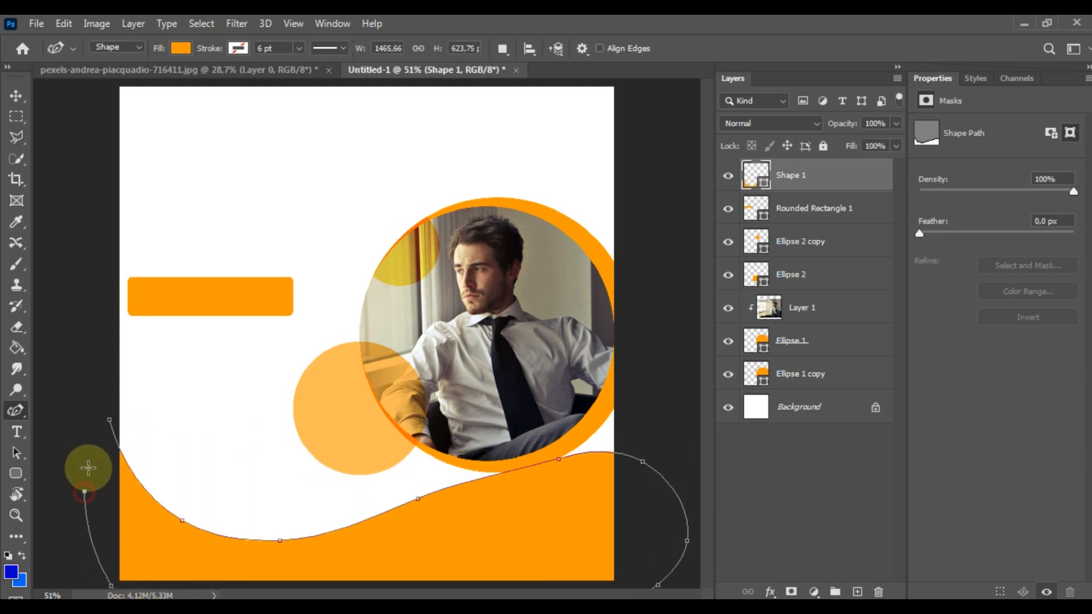
left_click(108, 419)
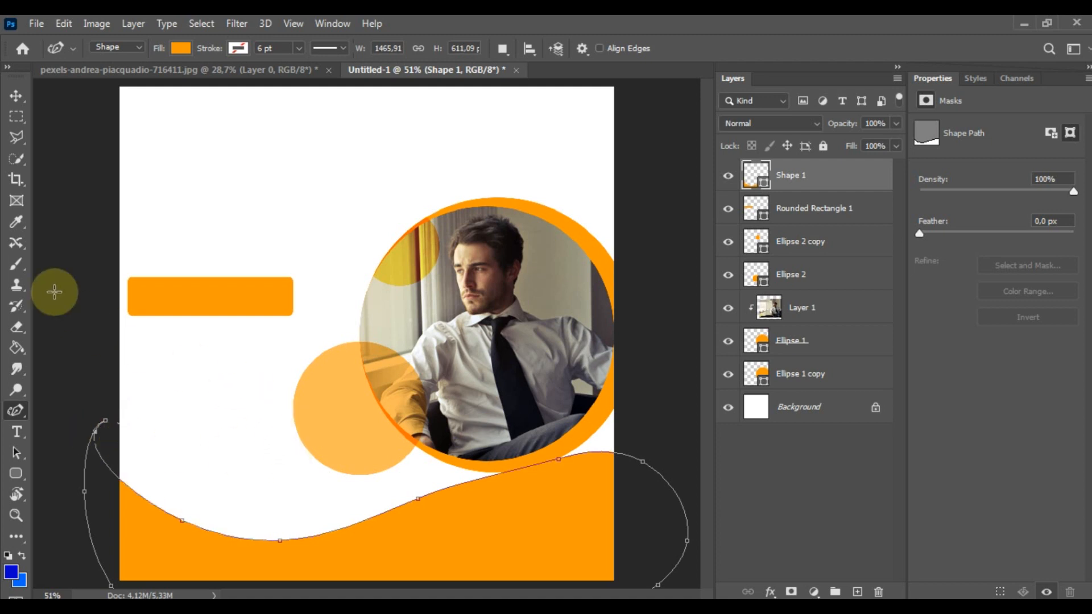
Duplicate the orange wave layer and nudge the copy up about 30 px.
left_click(23, 101)
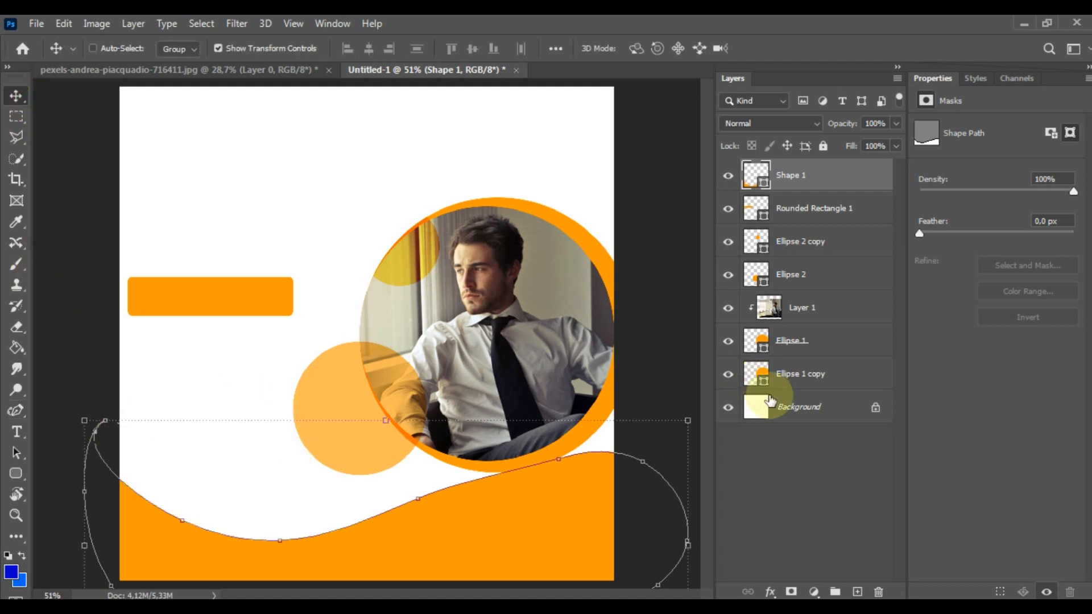
left_click_drag(812, 176, 857, 591)
key("Up")
key("Up")
key("Up")
key("Up")
key("Up")
key("Up")
key("Up")
key("Up")
key("Up")
key("Up")
key("Up")
key("Up")
key("Up")
key("Up")
key("Up")
key("Up")
key("Up")
key("Up")
key("Up")
key("Up")
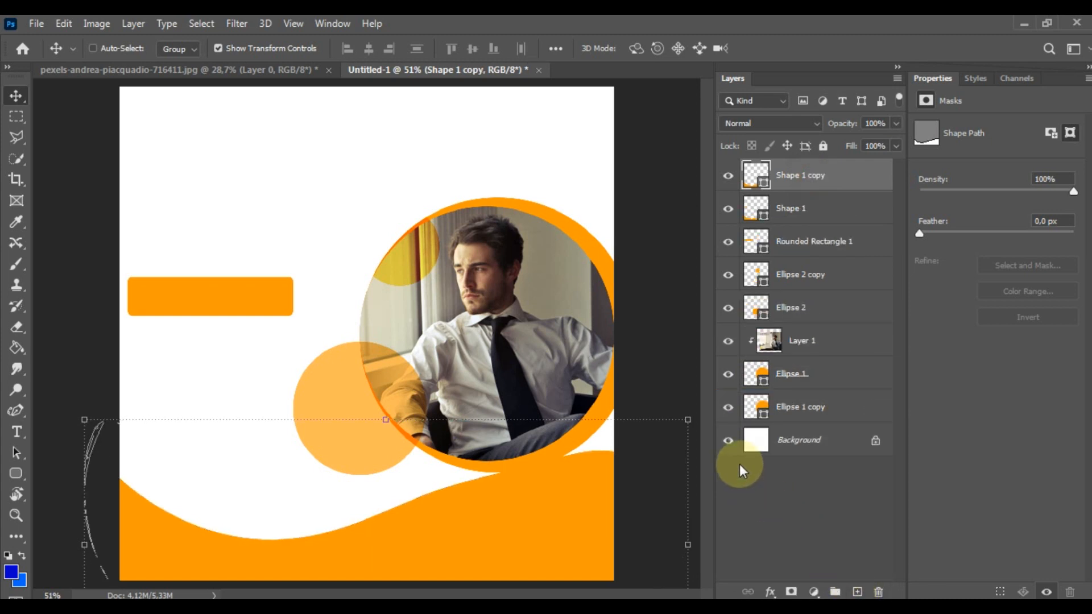
Rotate the wave copy by about 2.97° and place its layer beneath the original wave.
left_click_drag(696, 392, 709, 408)
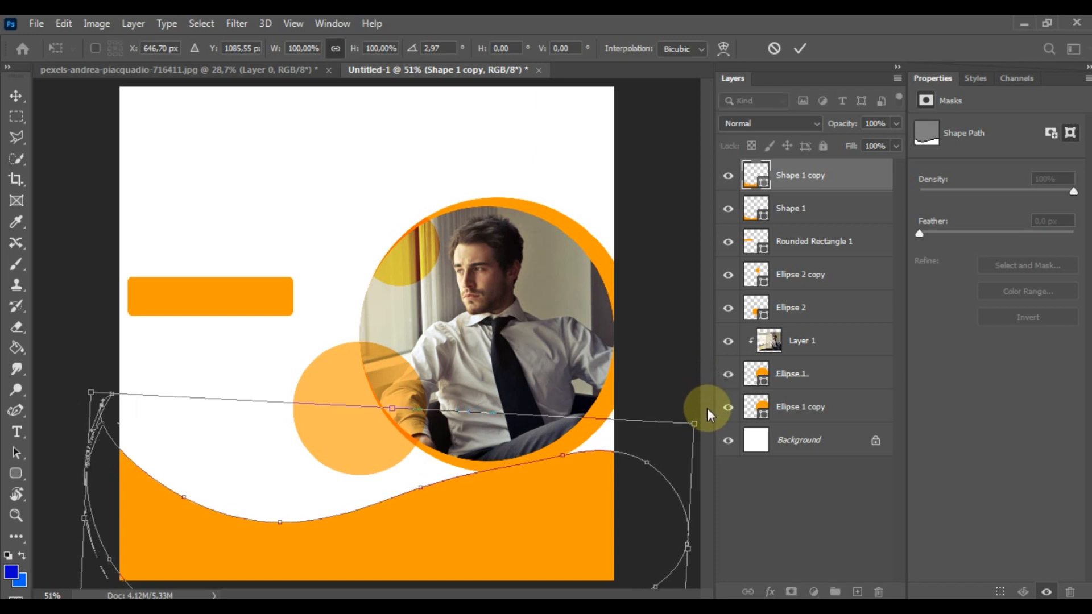
key("Escape")
left_click_drag(808, 174, 818, 230)
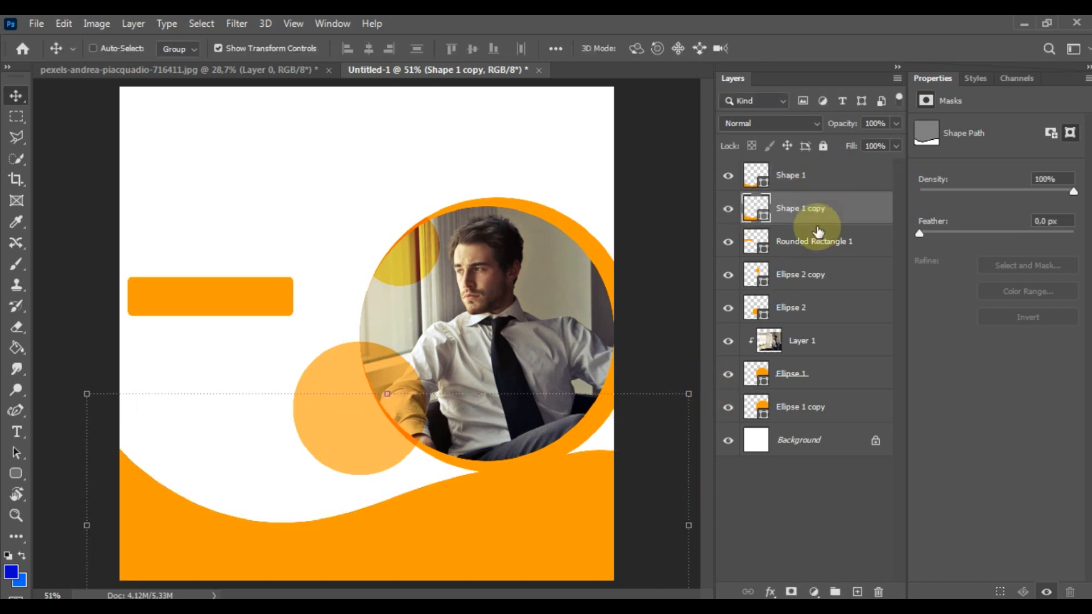
Change the original wave's fill to golden yellow from the recently used colors.
left_click(799, 174)
left_click(16, 410)
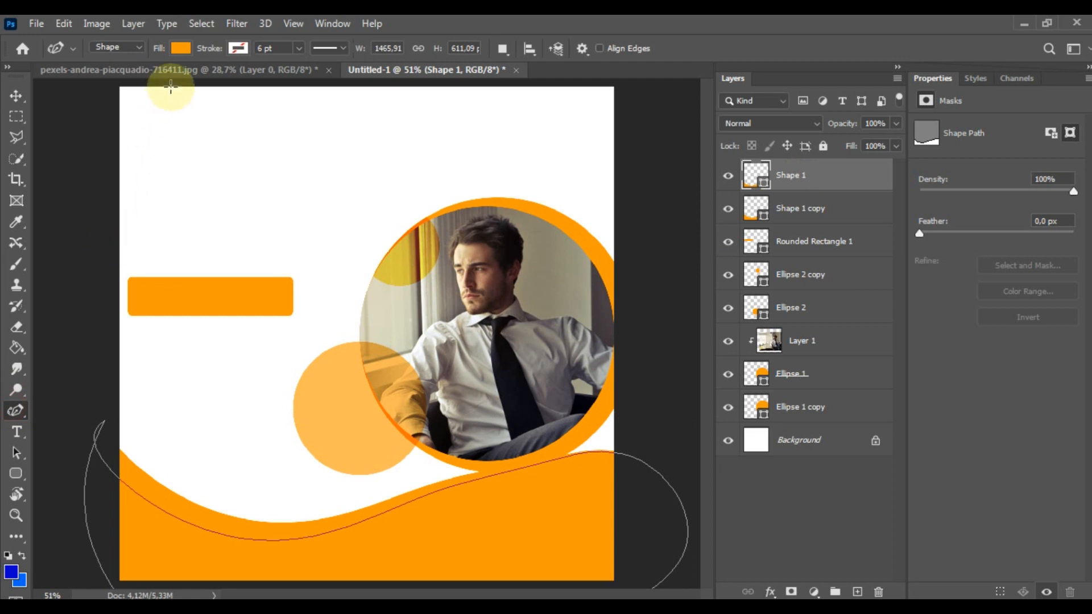
left_click(181, 48)
left_click(80, 134)
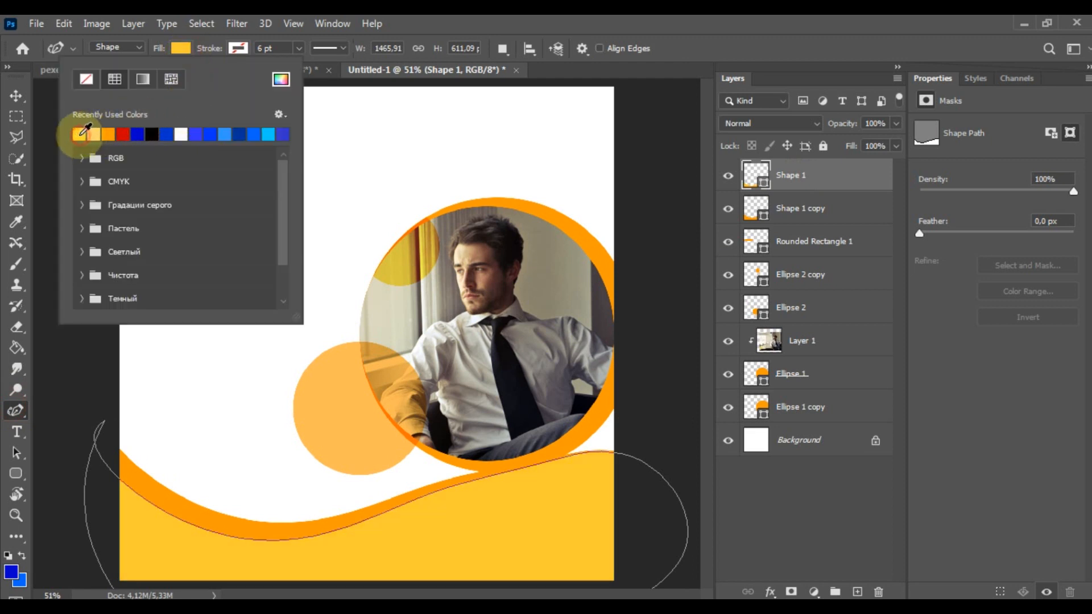
left_click(16, 95)
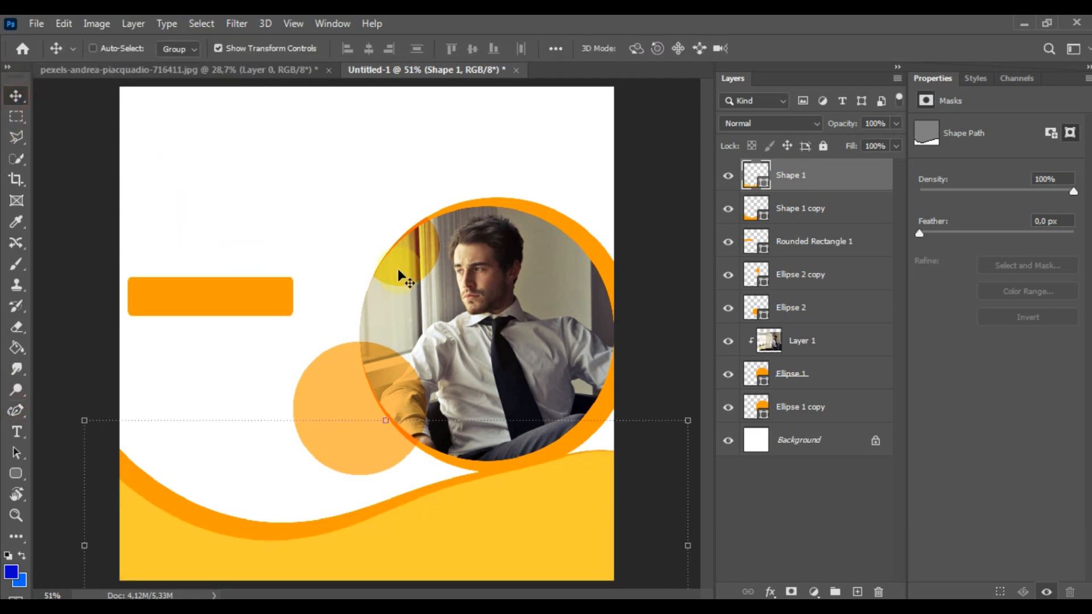
Nudge the orange wave copy down about 18 px to narrow the orange band above the yellow wave.
left_click(816, 212)
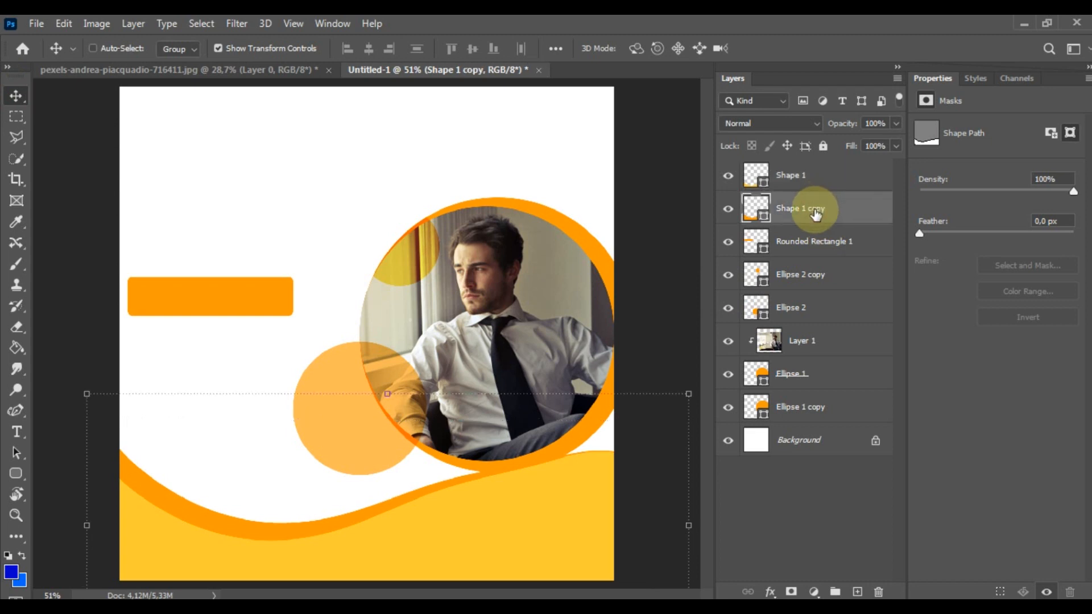
key("Down")
key("Down")
key("Down")
key("Down")
key("Down")
key("Down")
key("Down")
key("Down")
key("Down")
key("Down")
key("Down")
key("Down")
key("Down")
key("Down")
key("Down")
key("Down")
key("Down")
key("Down")
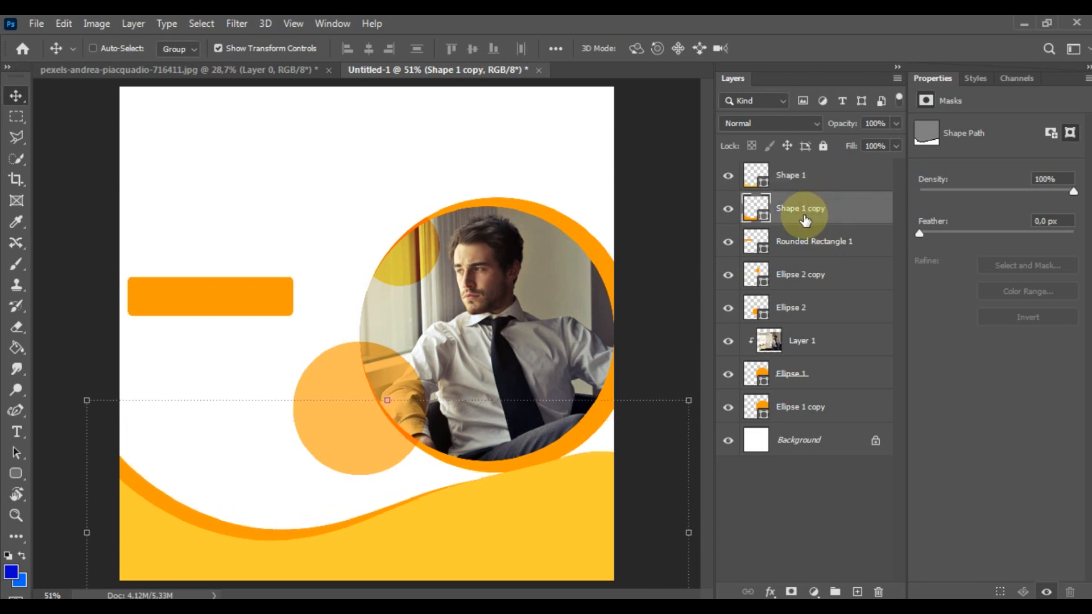
key("z")
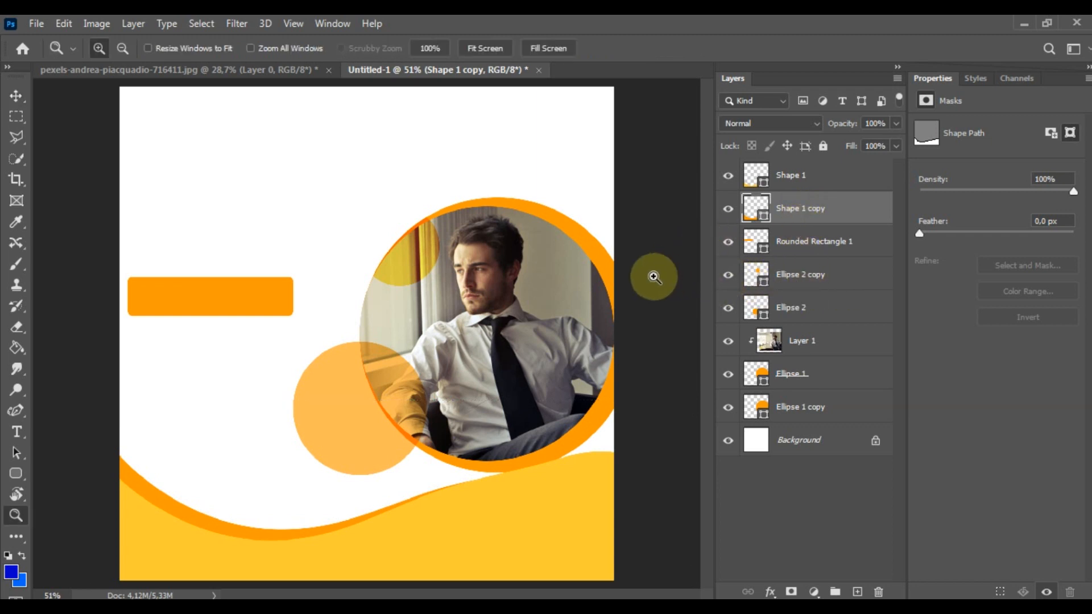
key("v")
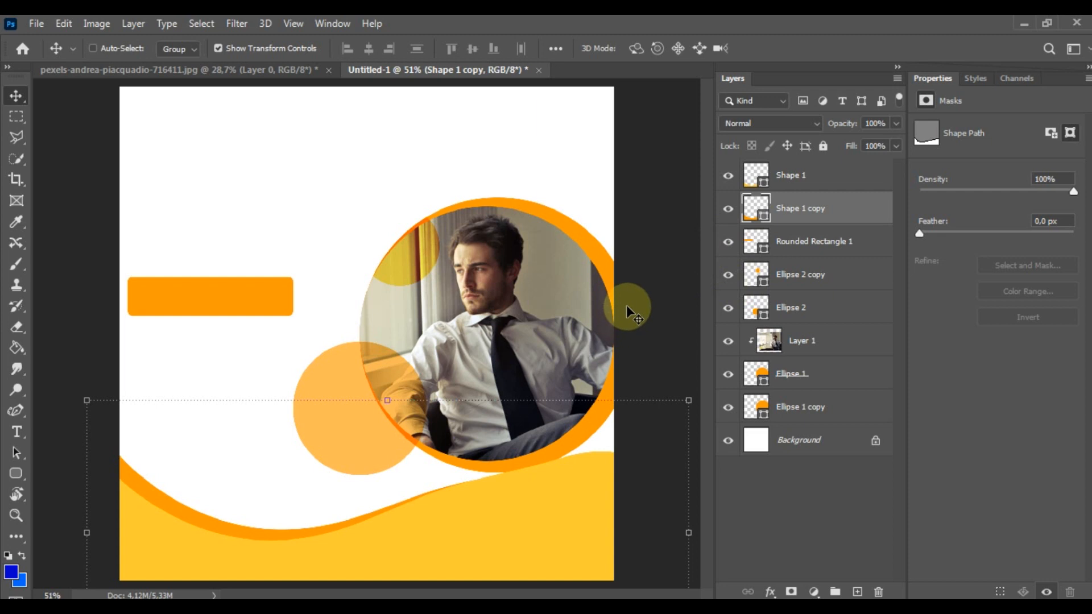
Scale the yellow wave to about 112.98%, rotate it about -2.48° and reposition it so the orange band tapers towards the photo circle.
key("alt+]")
key("ctrl+t")
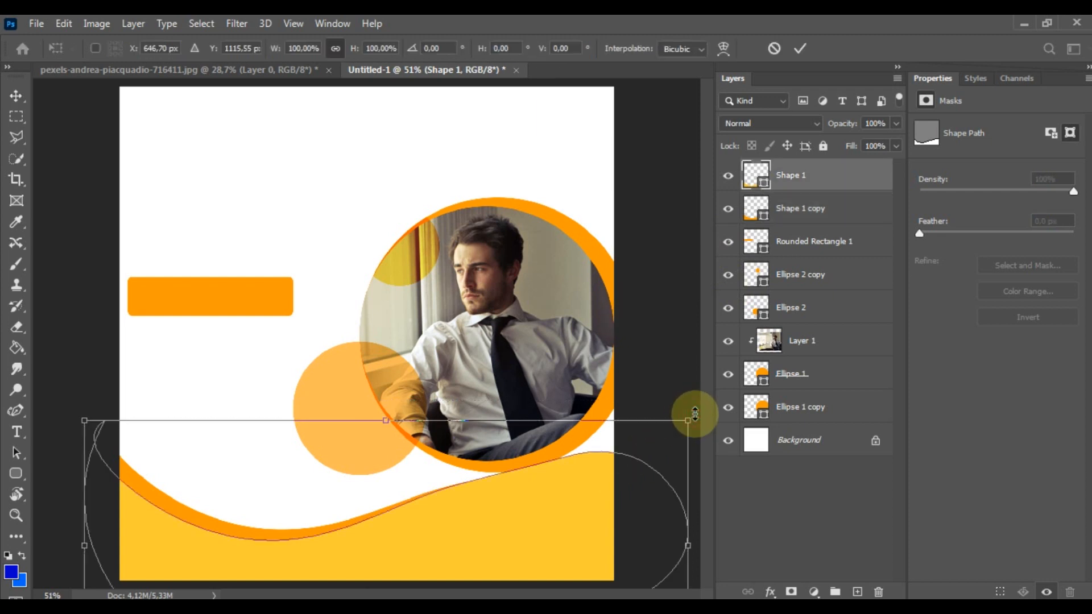
left_click_drag(690, 417, 759, 363)
left_click_drag(576, 448, 562, 491)
left_click_drag(615, 388, 607, 377)
left_click_drag(576, 496, 569, 493)
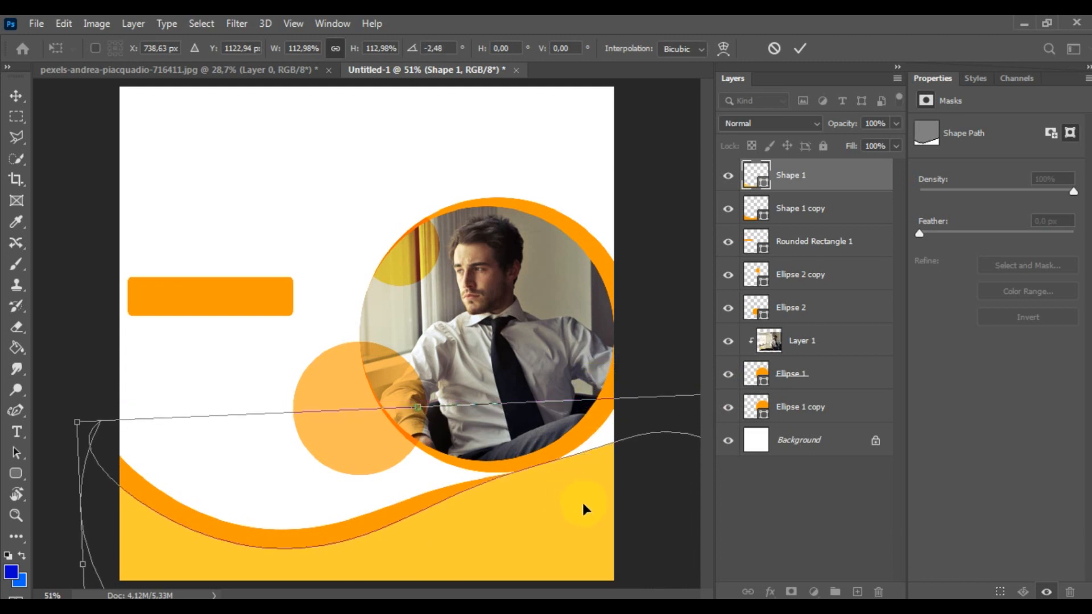
key("Return")
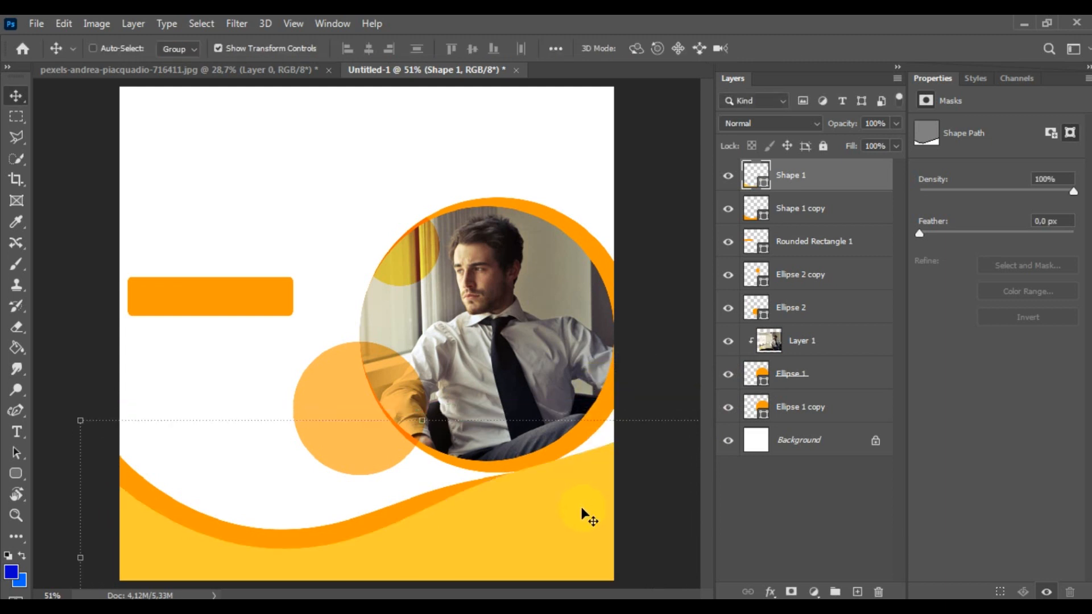
Add a soft black drop shadow to the yellow wave, cast upward onto the orange band.
double_click(833, 185)
left_click(443, 470)
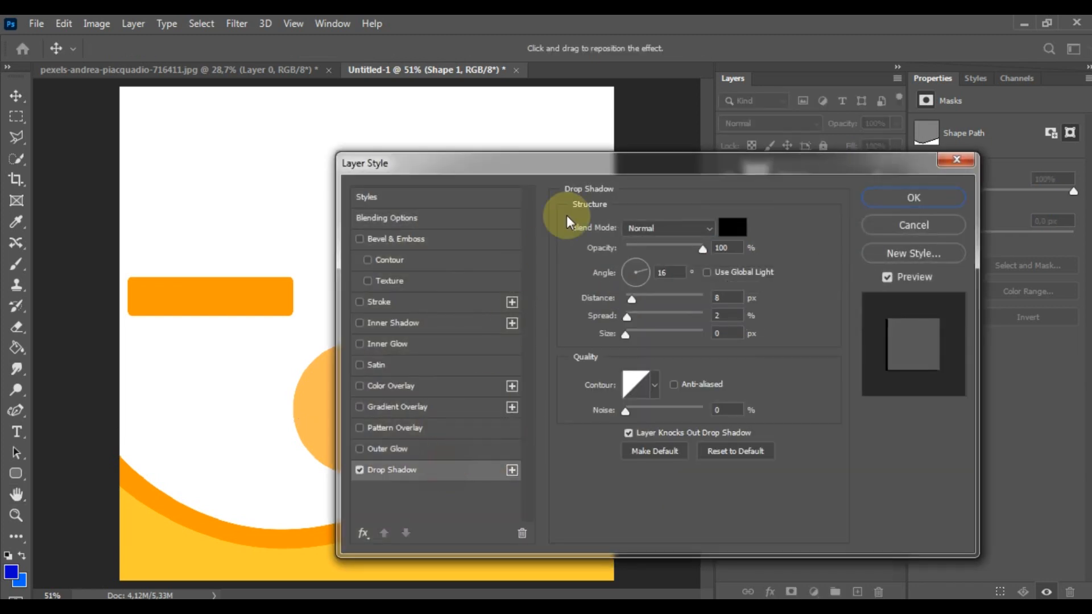
left_click_drag(643, 278, 643, 336)
left_click(890, 199)
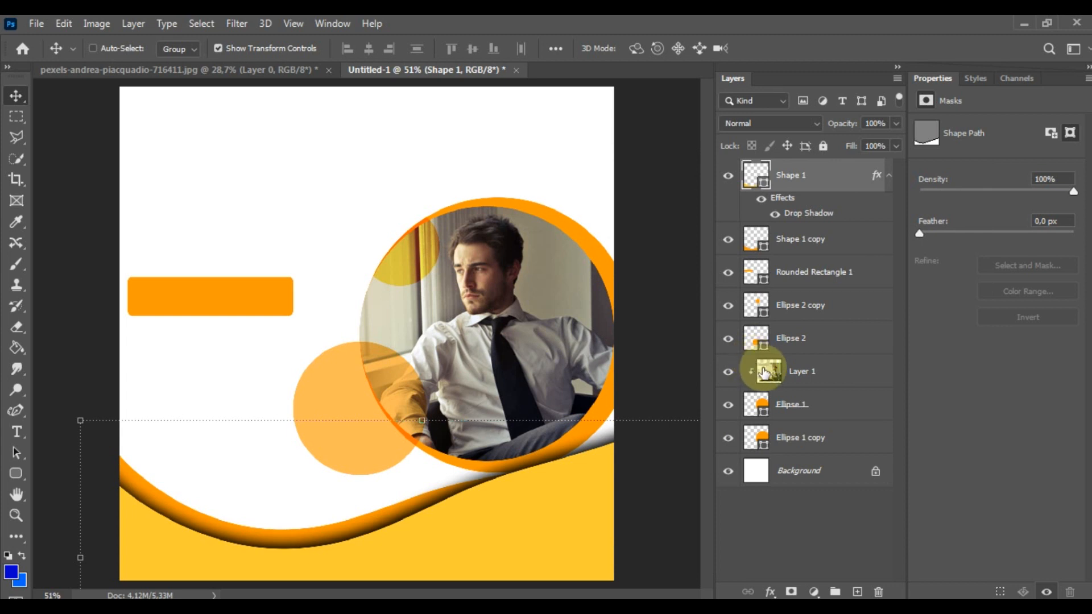
Move both wave layers beneath all the circle and photo layers, directly above the Background.
left_click(811, 250, "ctrl")
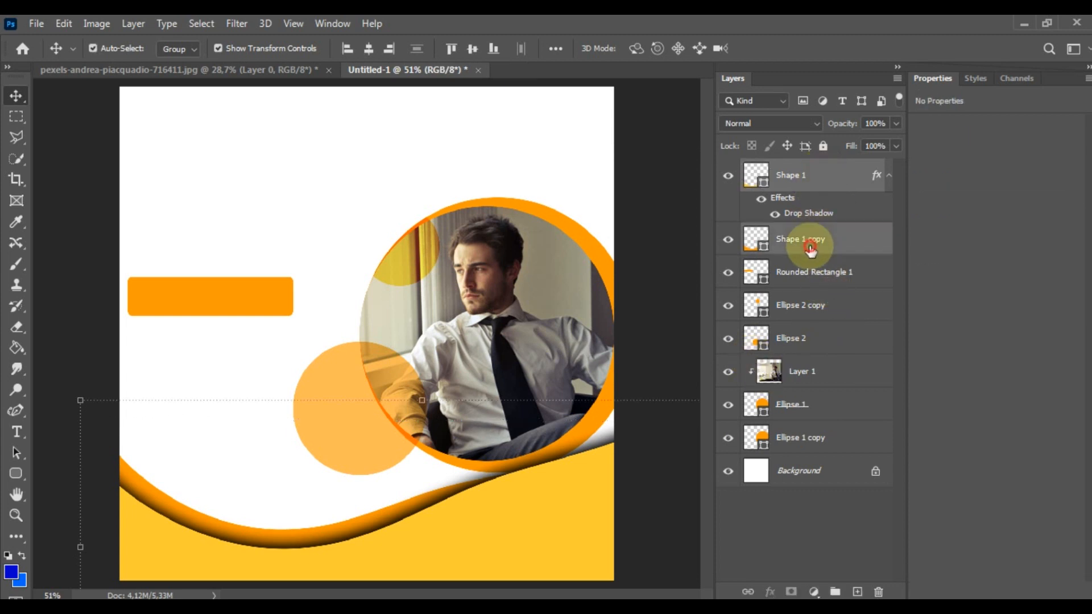
left_click_drag(821, 187, 818, 454)
key("z")
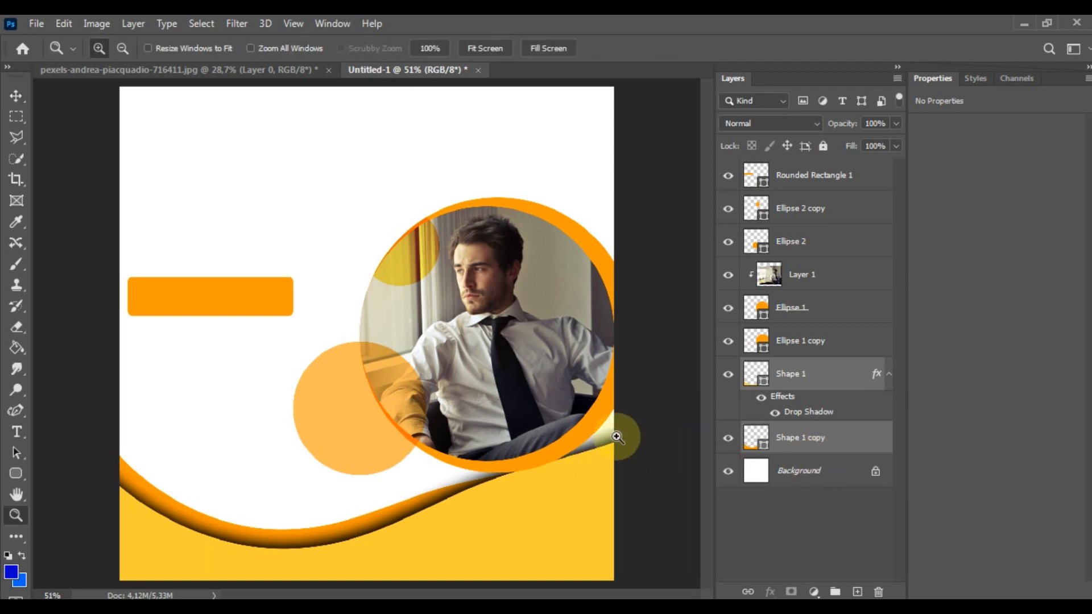
Scale the orange circle behind the photo down proportionally to about 655 px to thin its ring.
key("v")
left_click(599, 430, "ctrl")
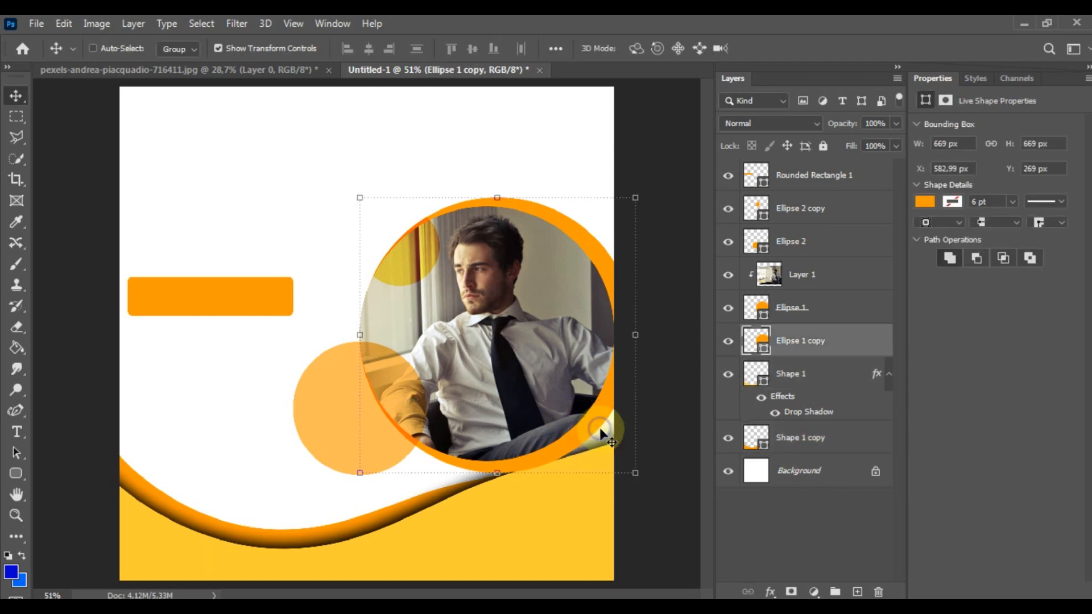
left_click_drag(633, 468, 626, 461)
key("Return")
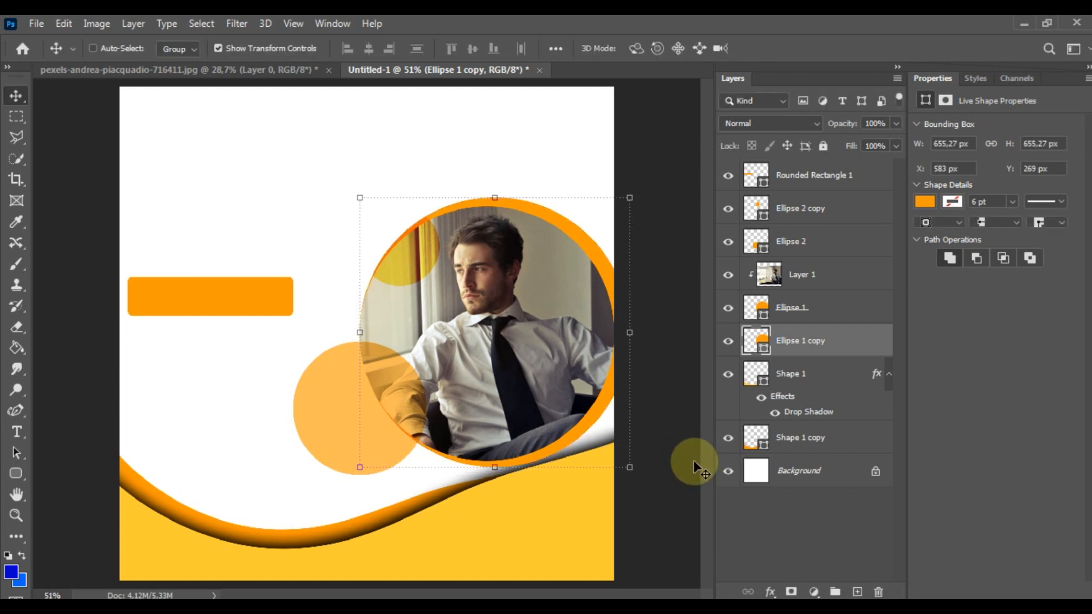
key("z")
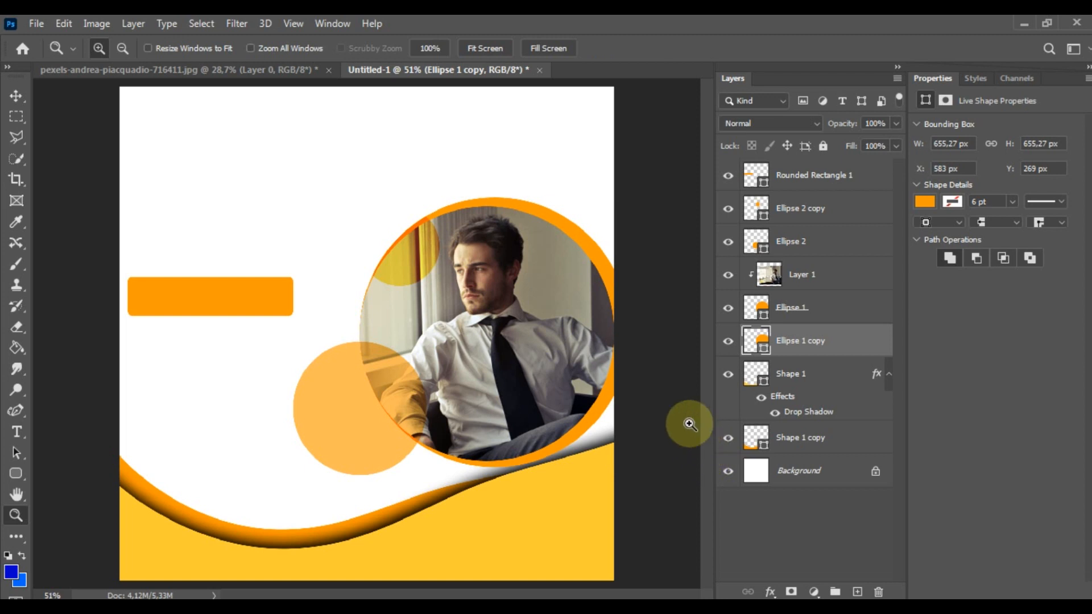
key("v")
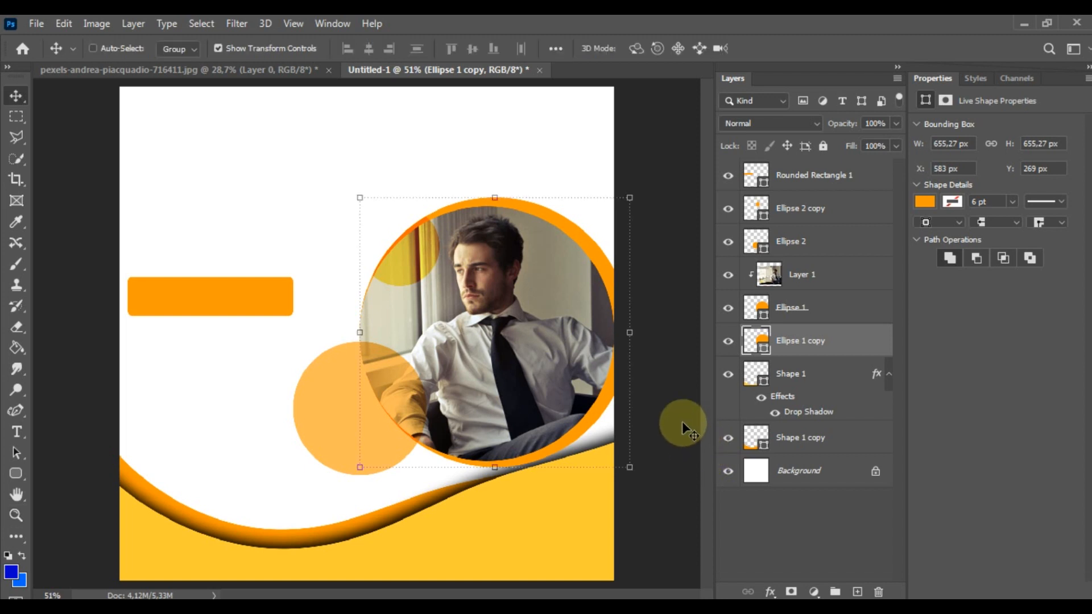
Draw a closed curved shape with the Curvature Pen over the canvas's upper-right corner, directly above the Background, extending its starting anchor outwards beyond the canvas edge.
left_click(344, 208, "ctrl")
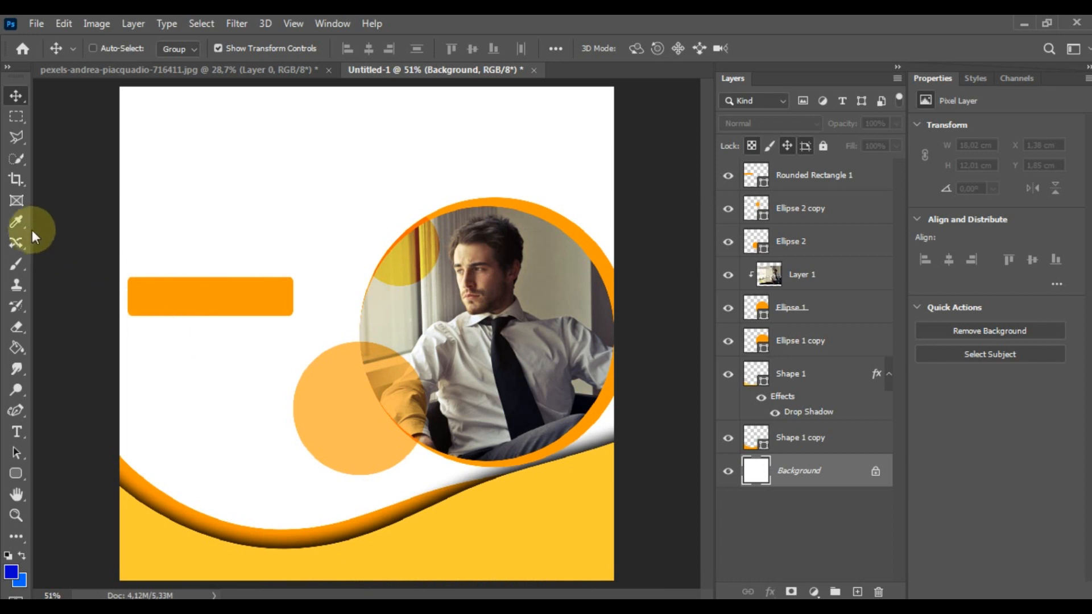
left_click(17, 410)
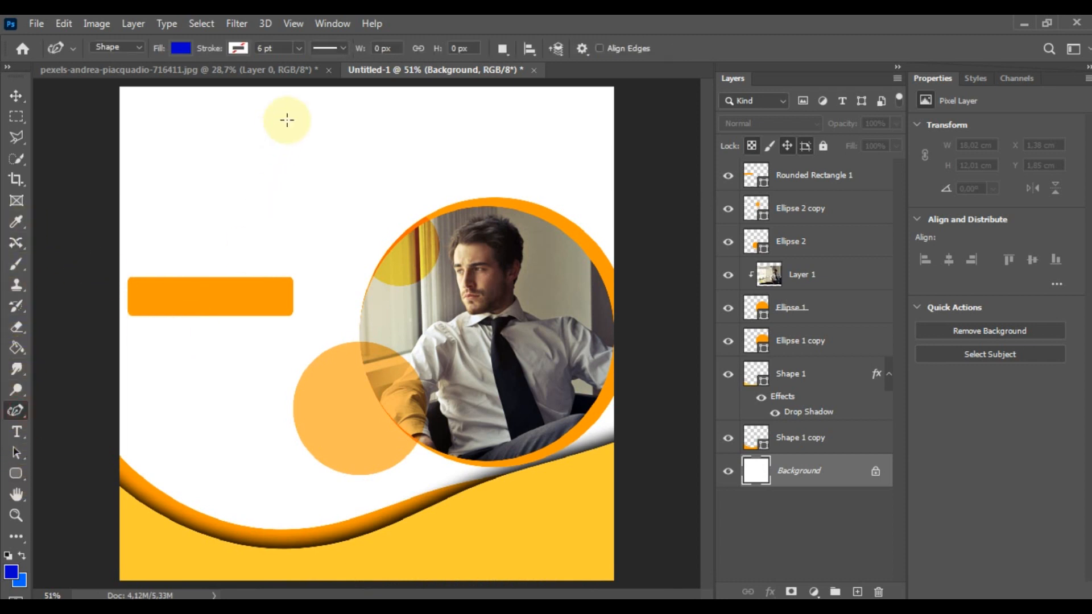
left_click(384, 86)
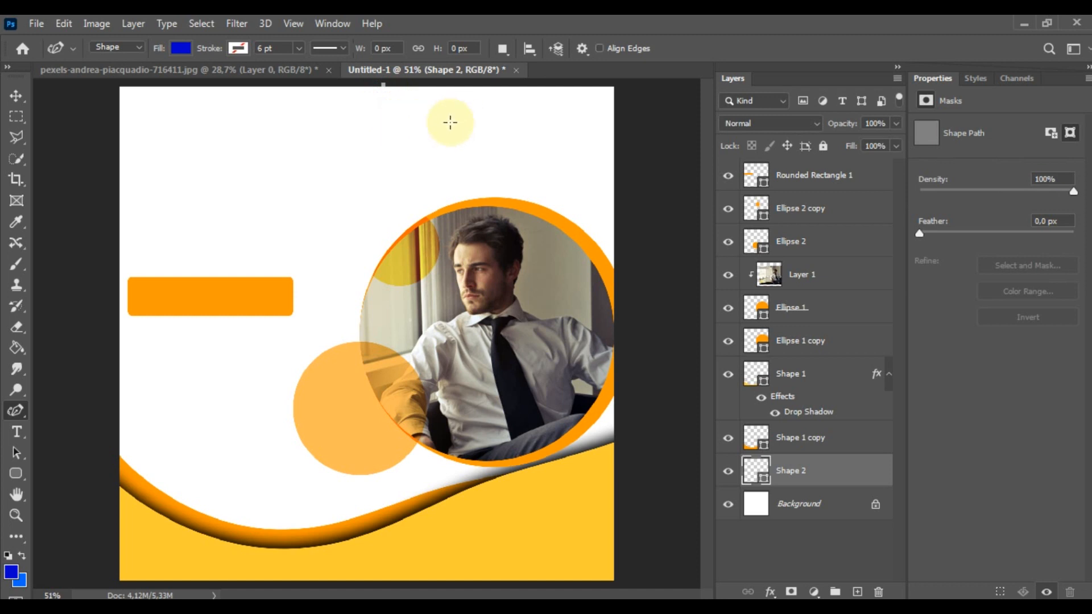
left_click(413, 124)
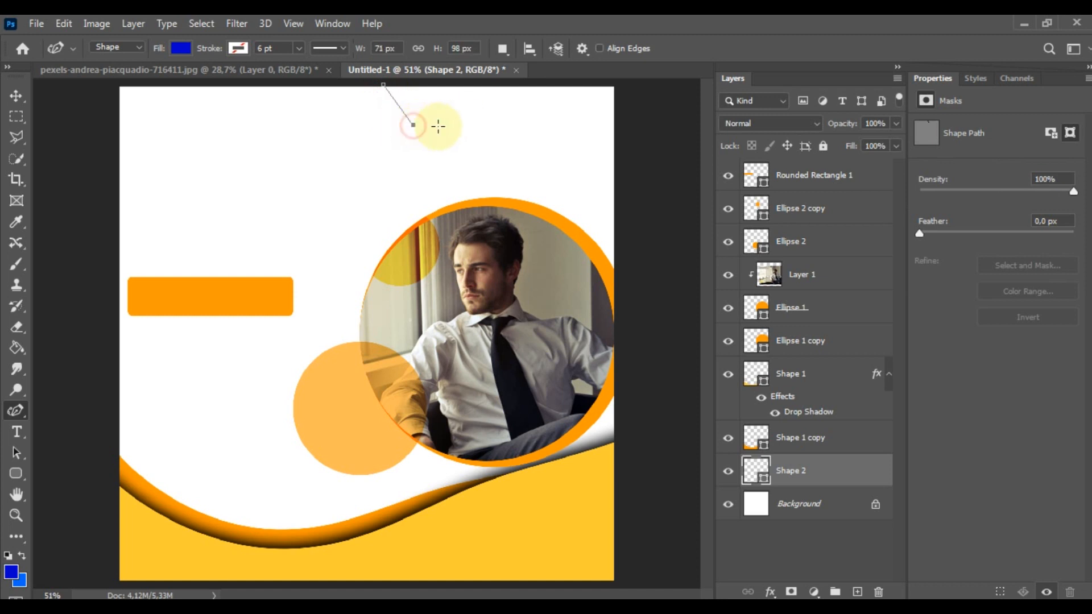
left_click(496, 132)
left_click(526, 154)
left_click(555, 187)
left_click(599, 226)
left_click(642, 226)
left_click(660, 181)
left_click(649, 81)
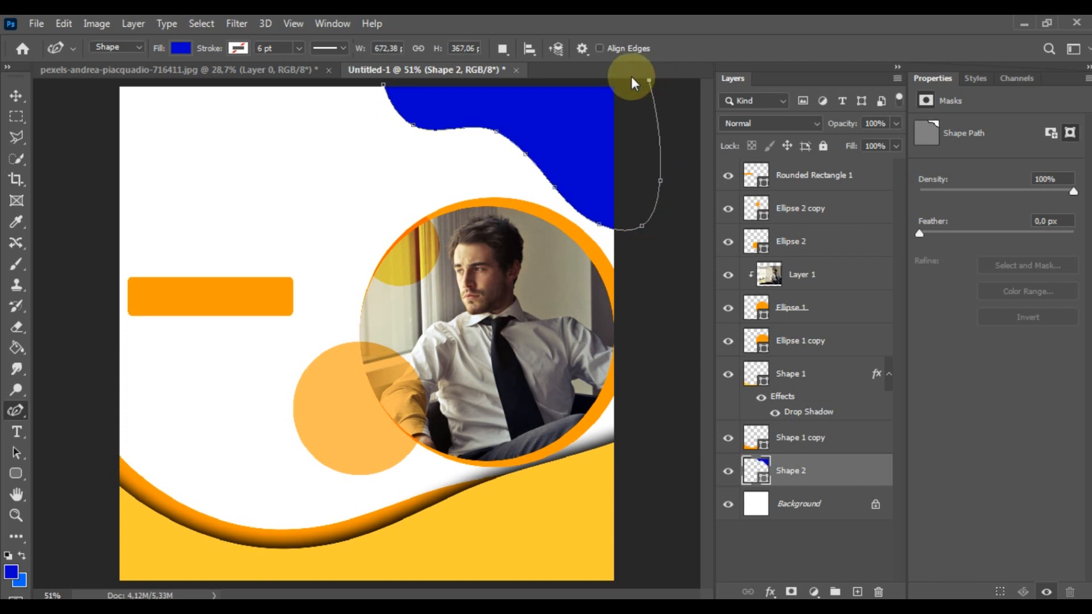
left_click(386, 84)
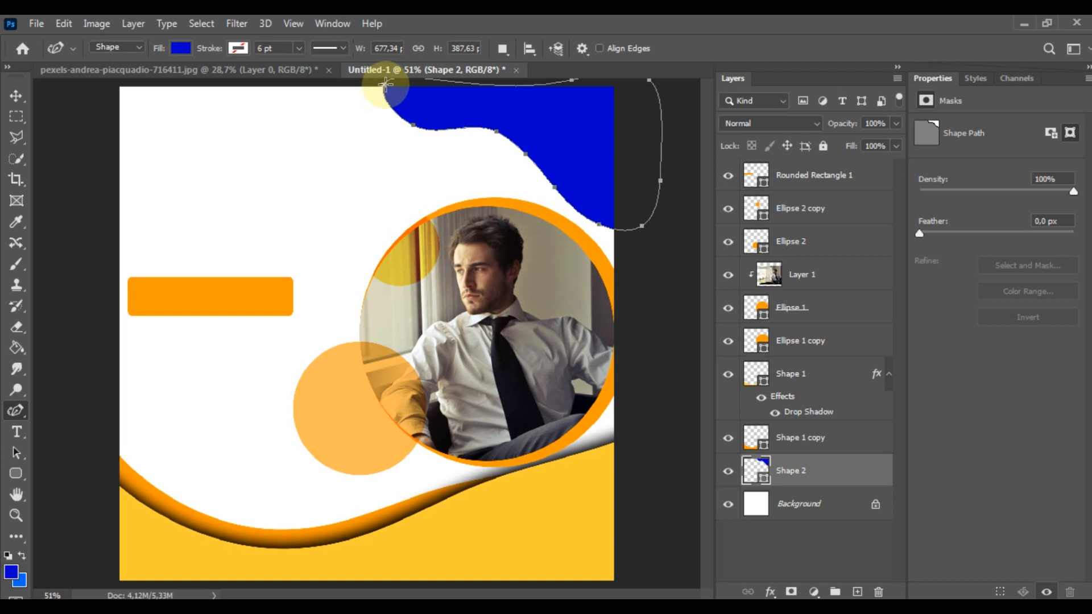
left_click_drag(384, 84, 349, 80)
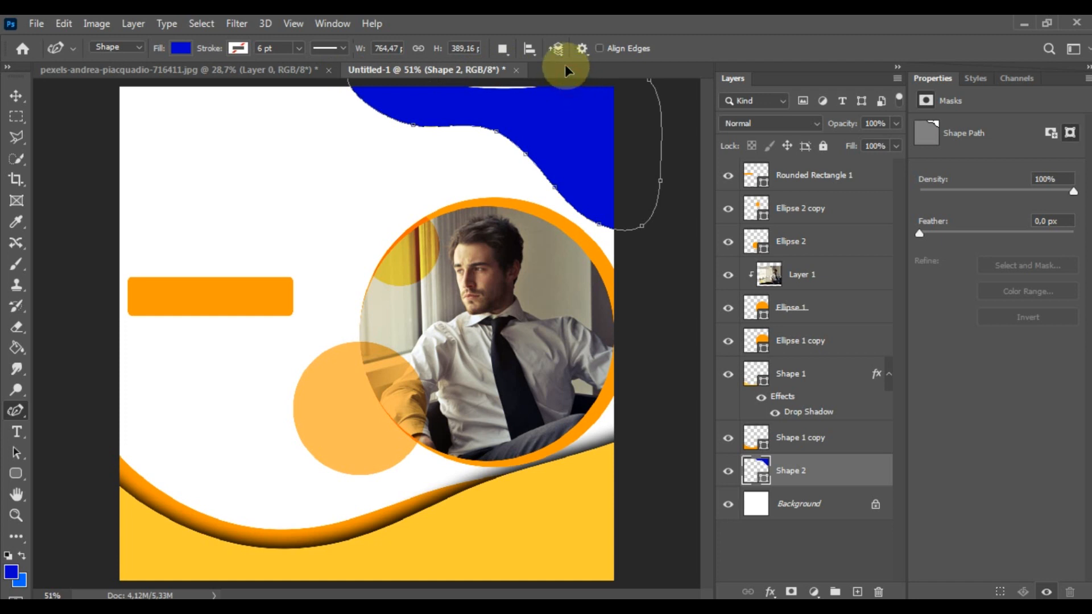
Change the curved corner shape's fill from the recent colours to the same orange as the label.
left_click(16, 95)
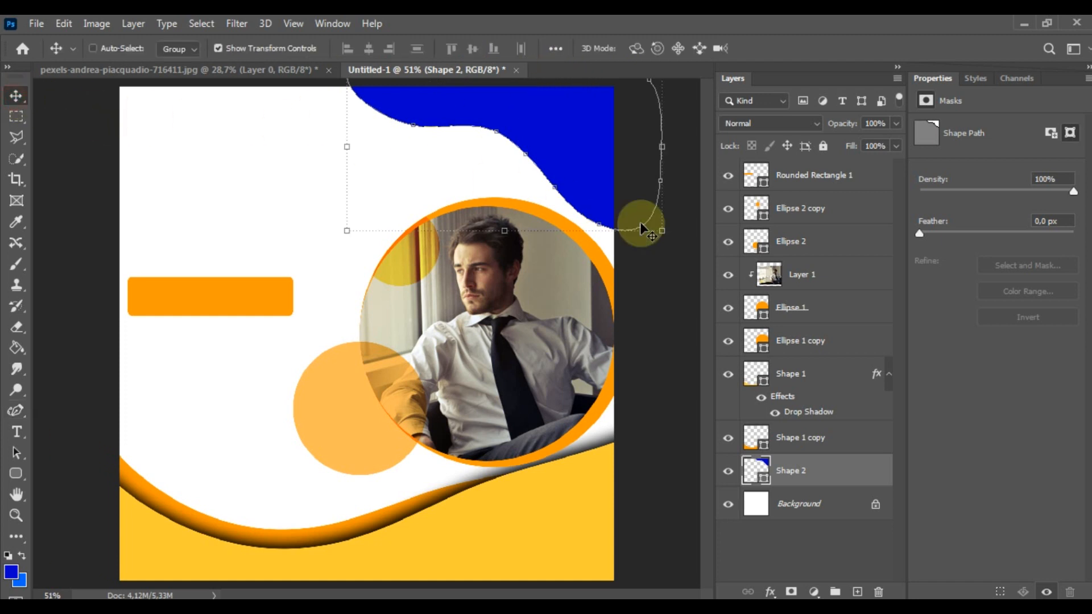
left_click(16, 410)
left_click(180, 48)
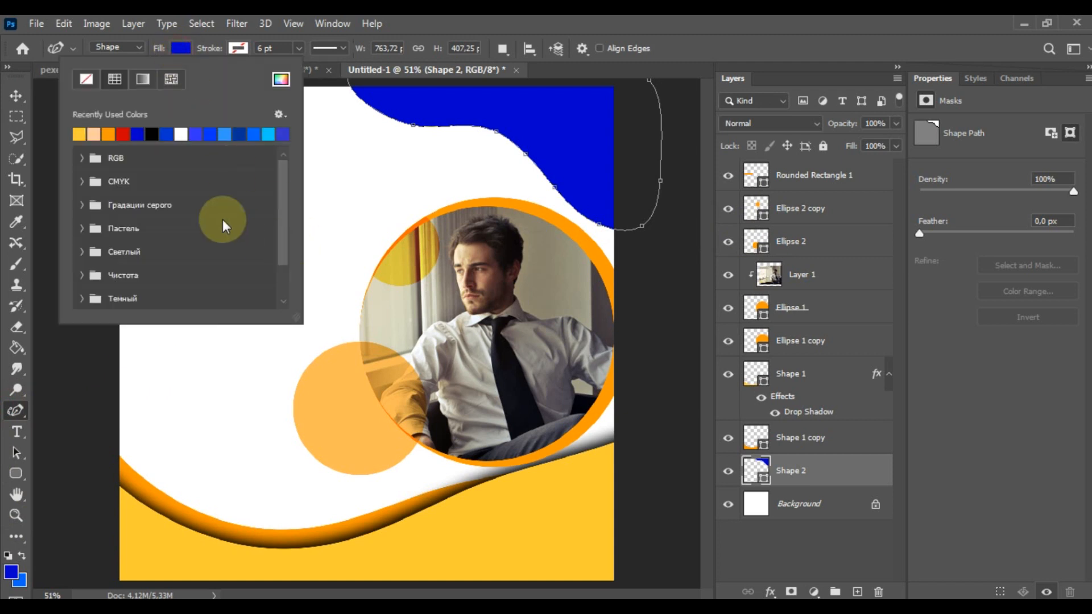
left_click(108, 134)
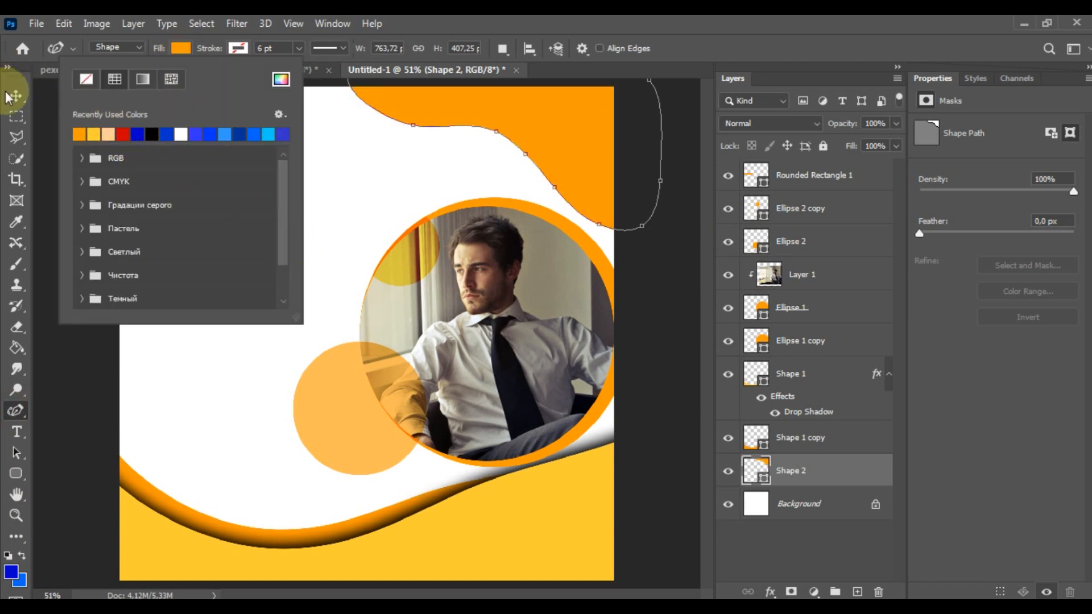
left_click(16, 95)
key("z")
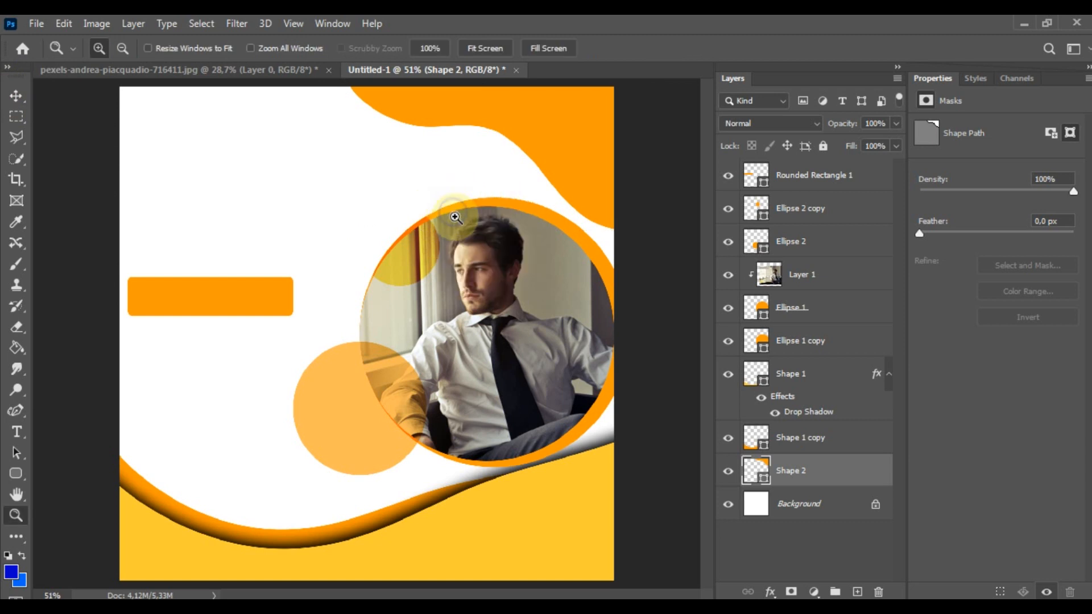
Scale the large semi-transparent circle at the photo's lower-left edge down proportionally to about 252 px.
key("v")
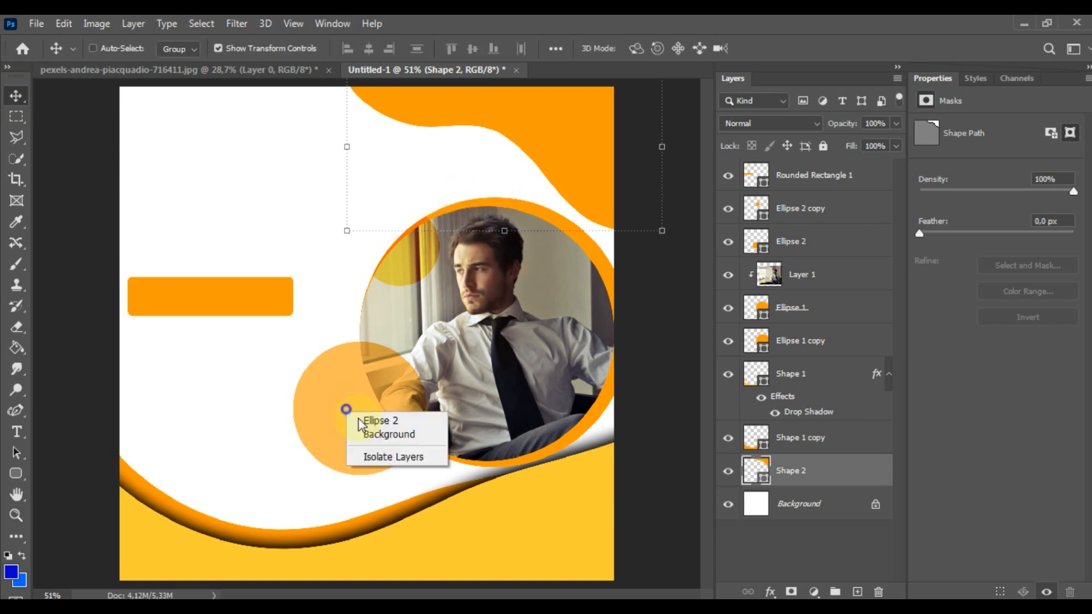
left_click(365, 425, "ctrl")
left_click_drag(312, 480, 327, 448)
key("z")
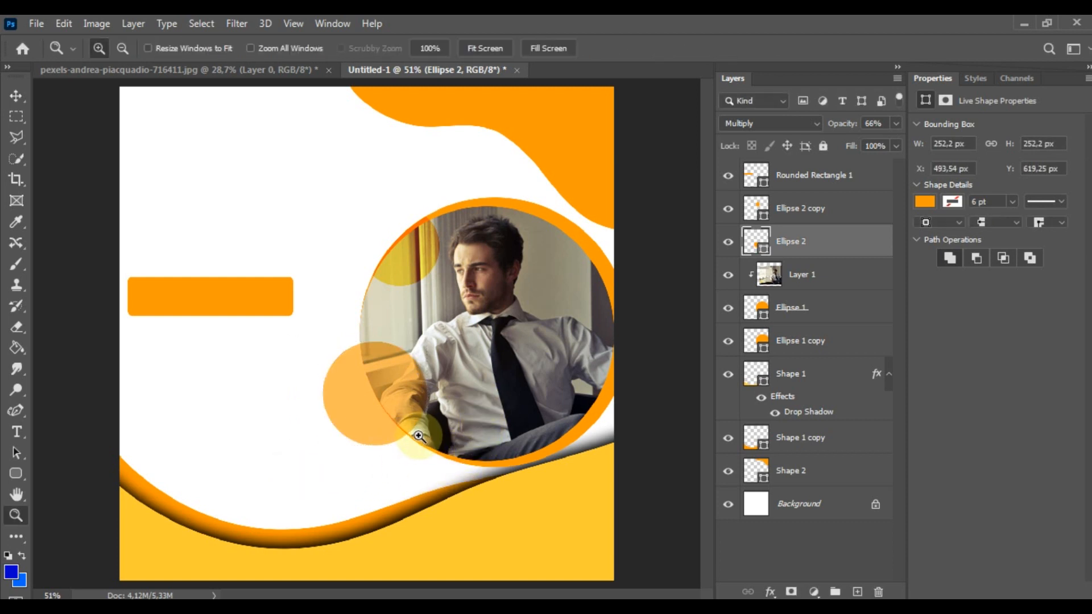
Switch to Notepad and copy the two-line text "Creative uz channel" from the Creative UZ file.
key("alt+Tab")
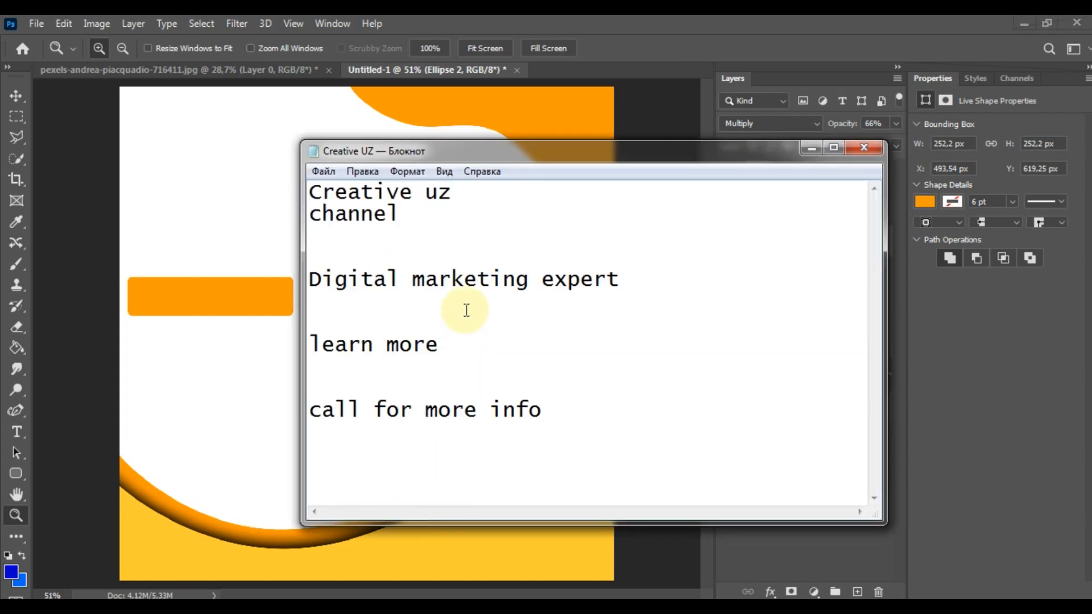
left_click_drag(492, 159, 656, 171)
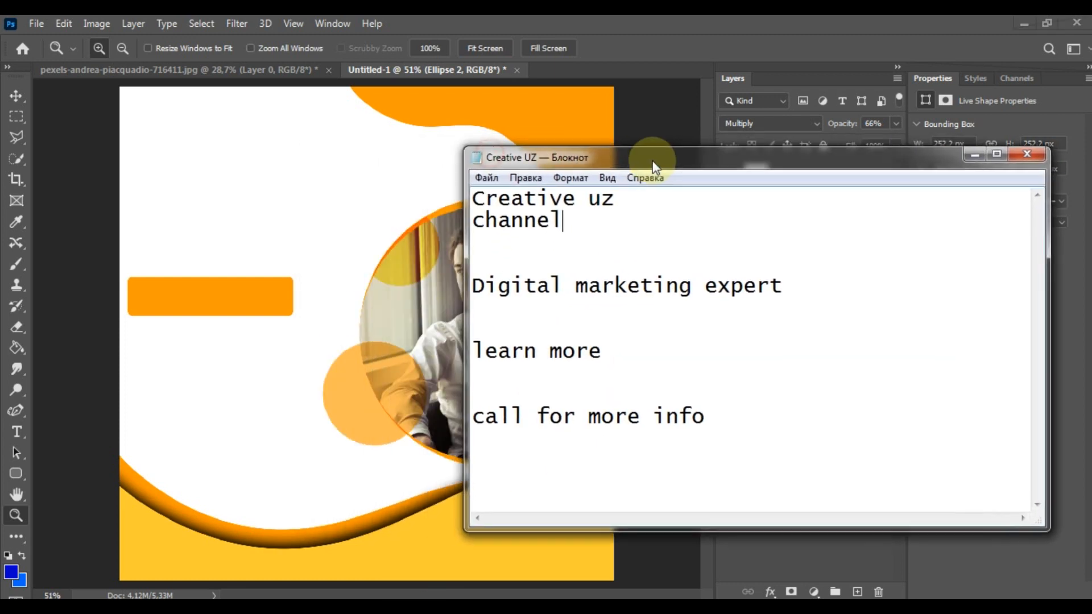
left_click_drag(585, 229, 471, 206)
right_click(480, 206)
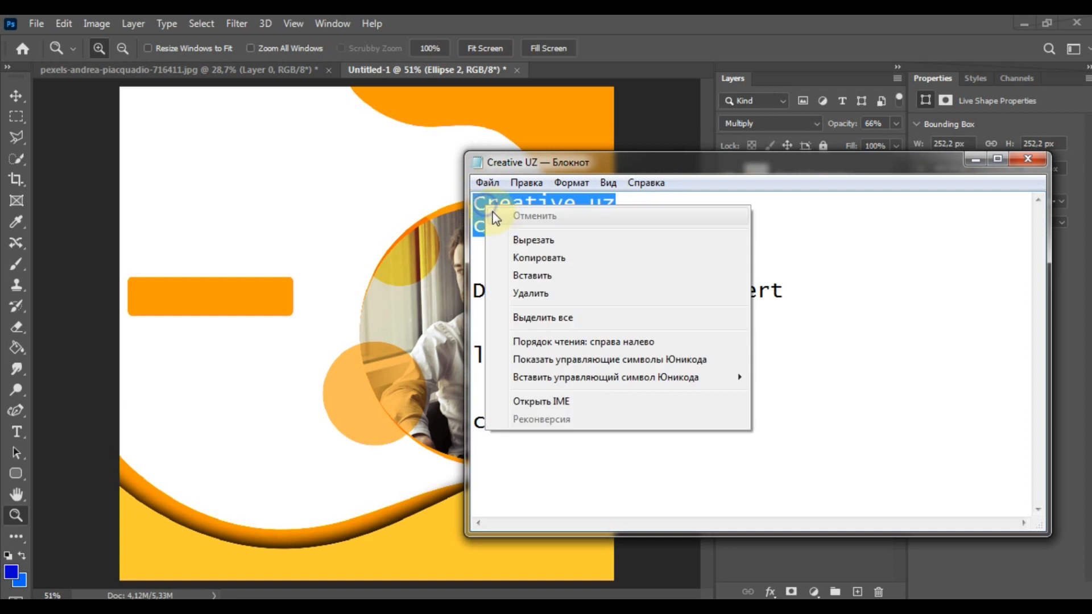
left_click(535, 257)
Switch back to Photoshop and paste the copied text as a new type layer in the white area above the orange label.
key("alt+Tab")
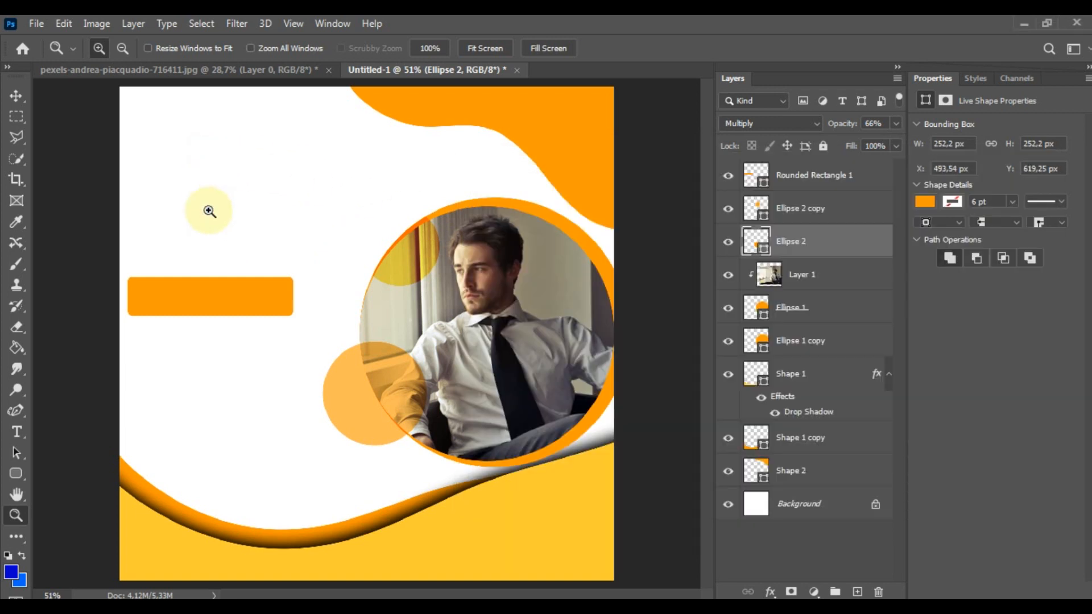
left_click(17, 432)
left_click(159, 143)
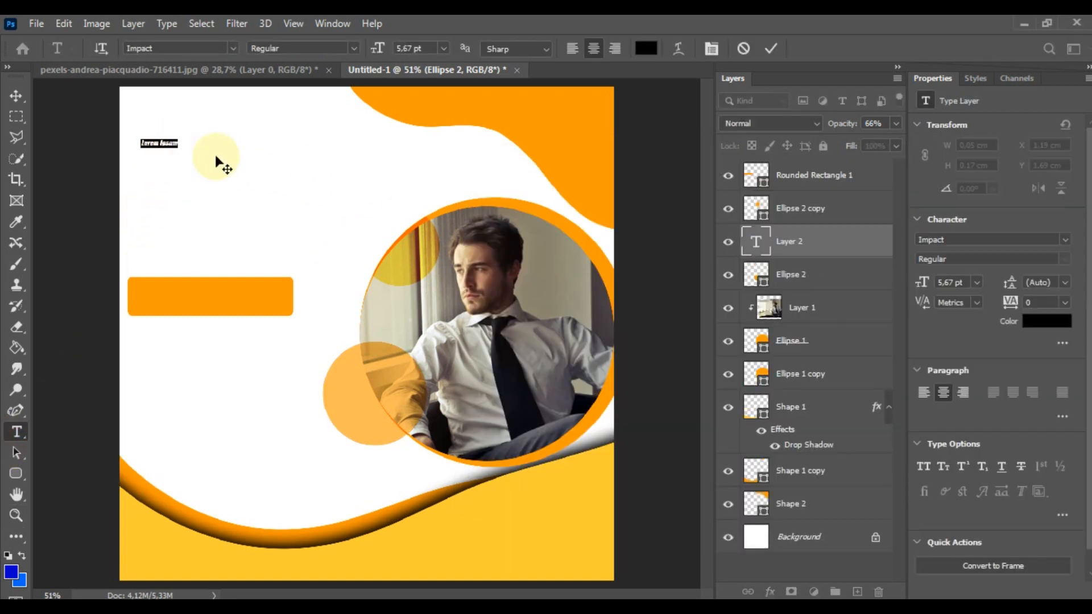
key("ctrl+v")
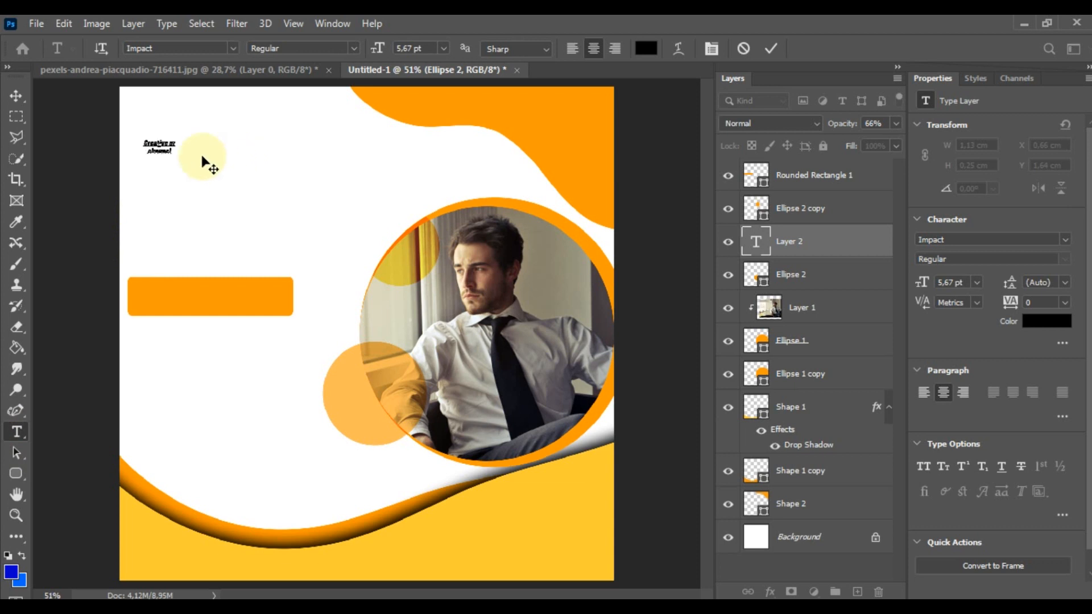
Enlarge the "Creative uz channel" text to about 23.89 pt and position it near the canvas's upper edge, above the label.
left_click(16, 95)
left_click_drag(183, 157, 272, 208)
left_click_drag(223, 175, 183, 139)
Recolour the word "channel" in the title to orange ff9900, sampled from the corner shape.
double_click(283, 151)
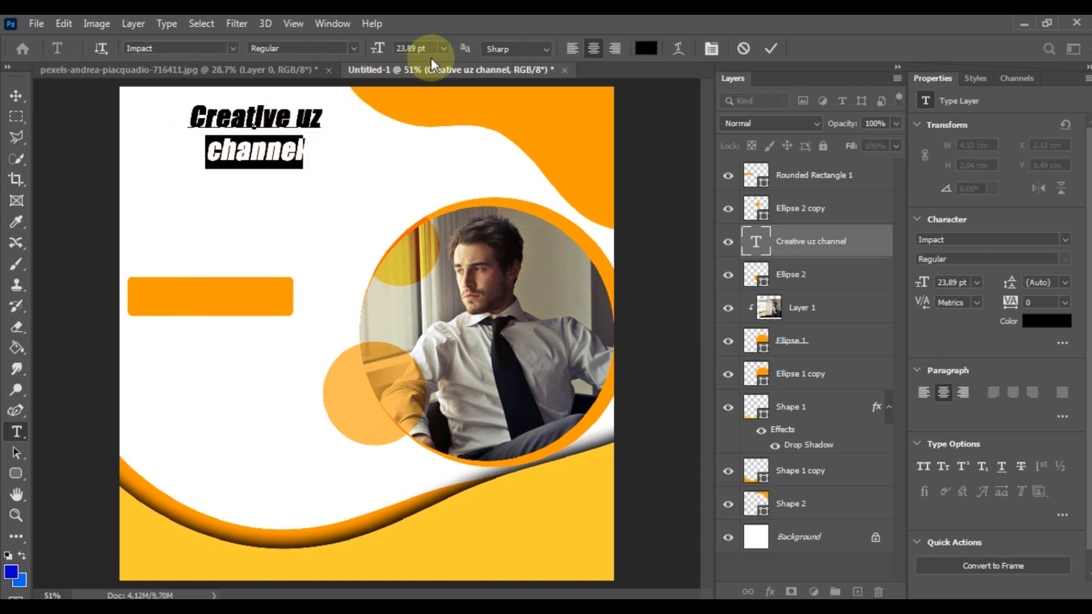
left_click(647, 49)
left_click(524, 102)
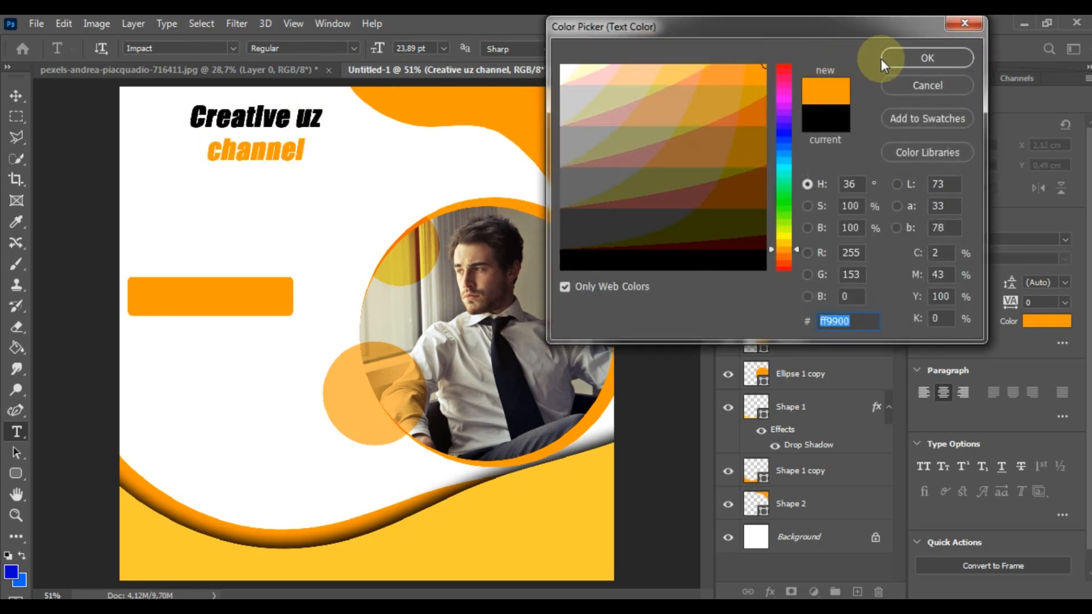
left_click(928, 58)
Add a black drop shadow to the title text with angle 100°, distance 2 px, spread 2% and size 2 px.
double_click(839, 243)
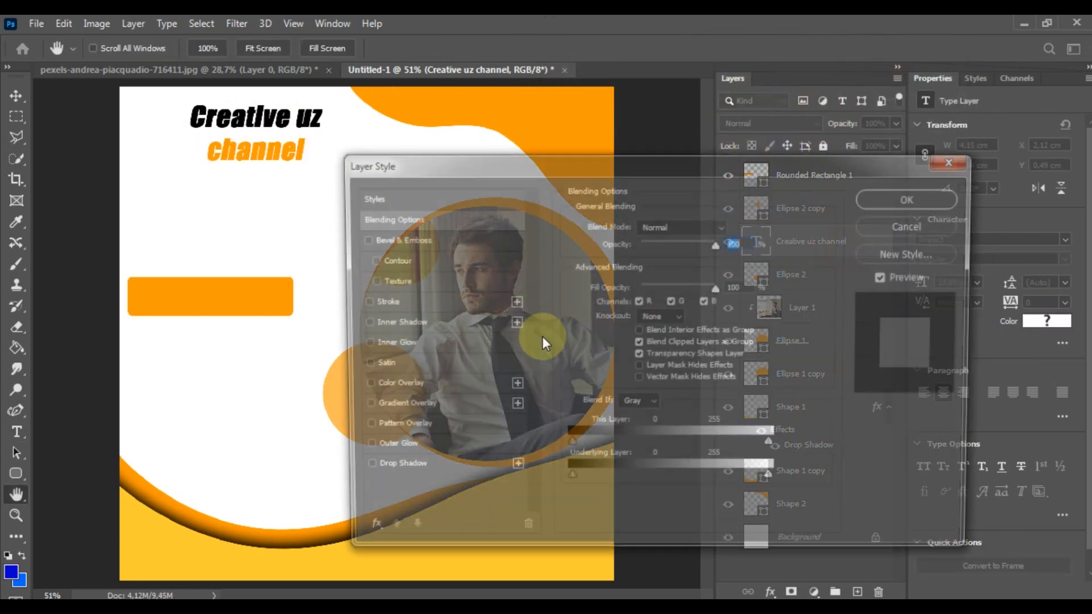
left_click(441, 468)
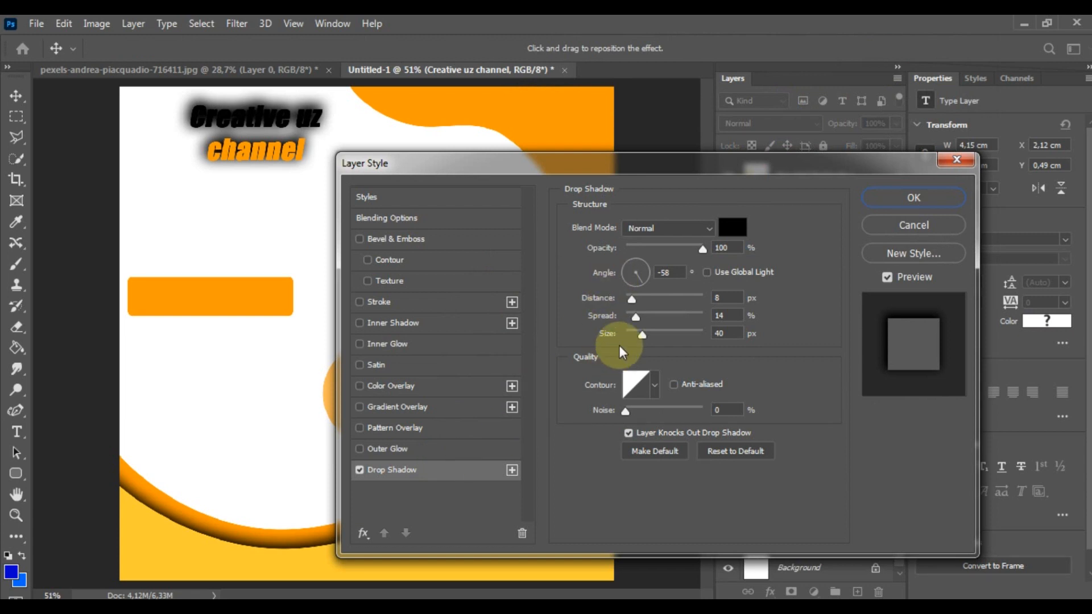
left_click_drag(643, 272, 633, 264)
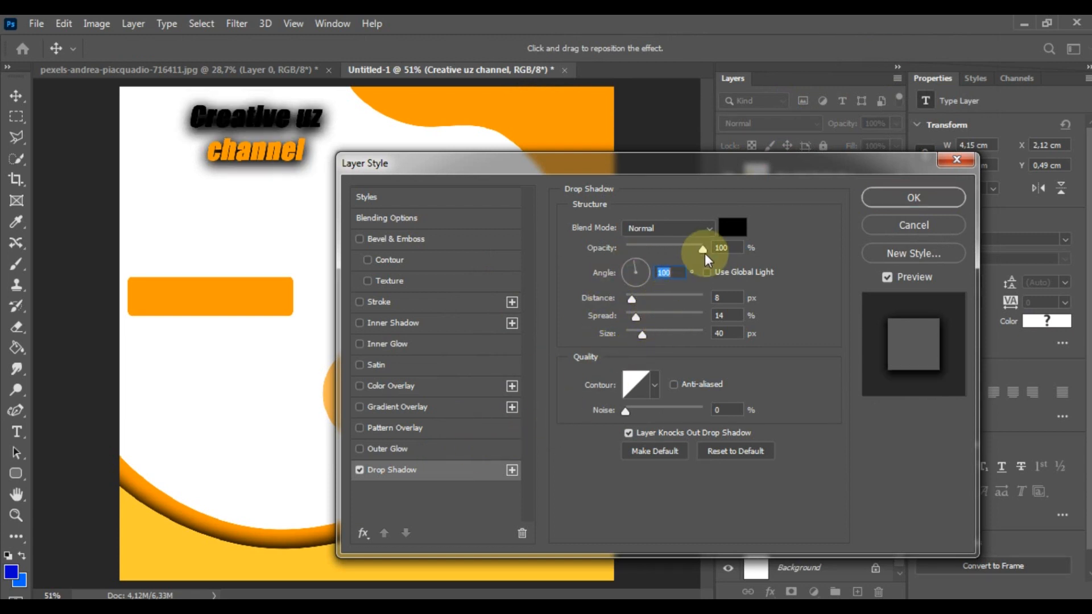
left_click_drag(650, 326, 632, 330)
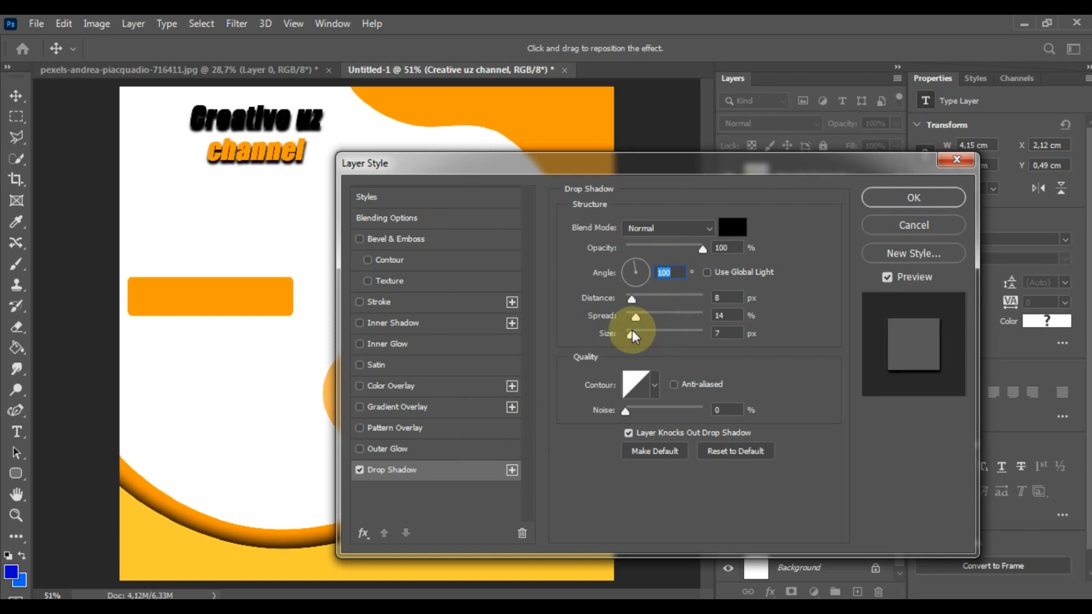
left_click(728, 315)
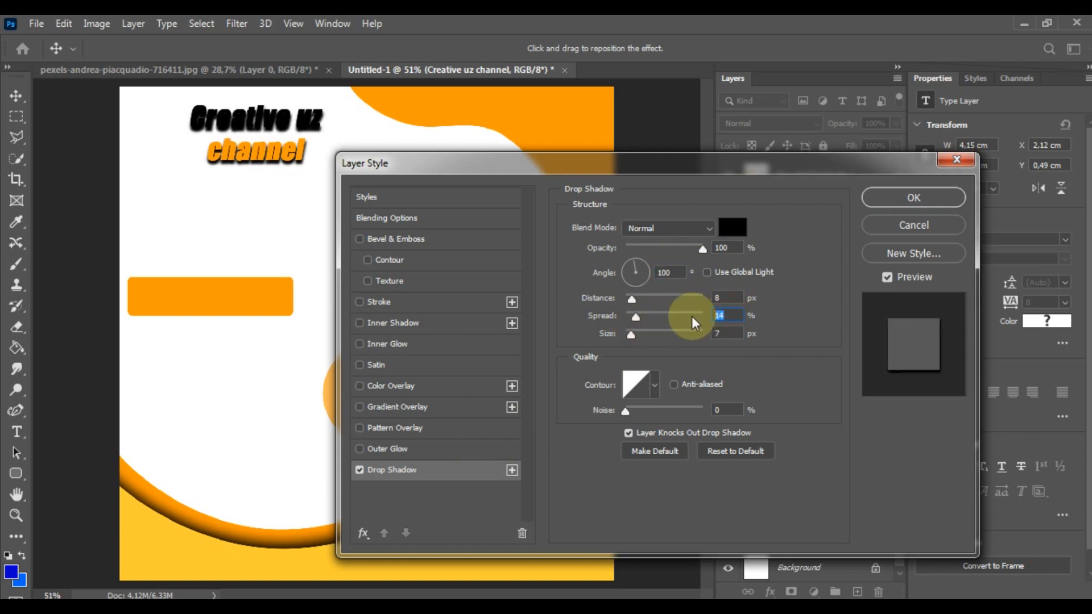
type("2")
left_click(734, 297)
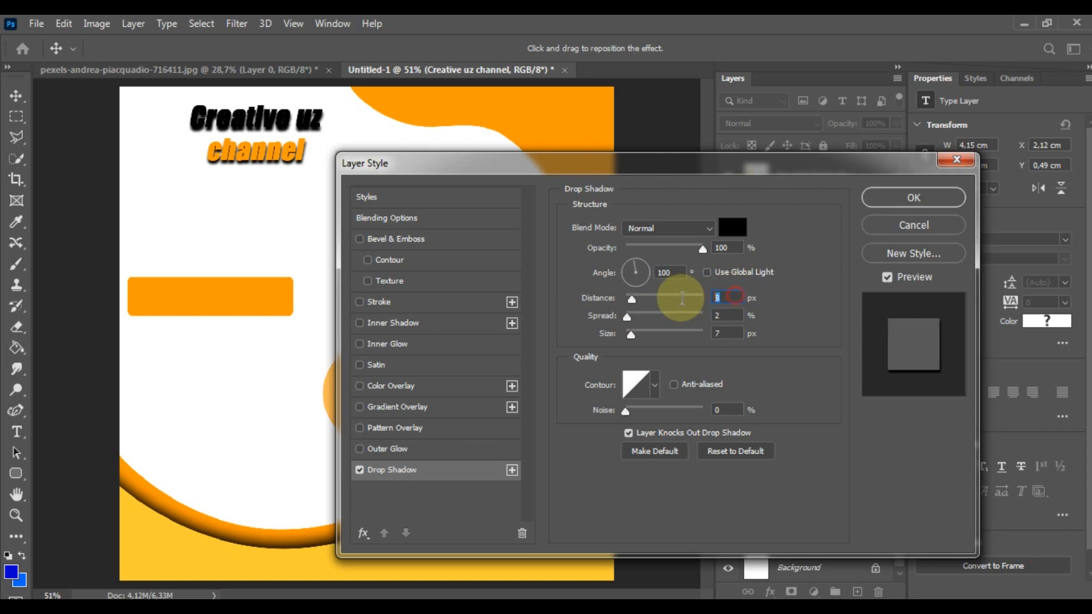
type("2")
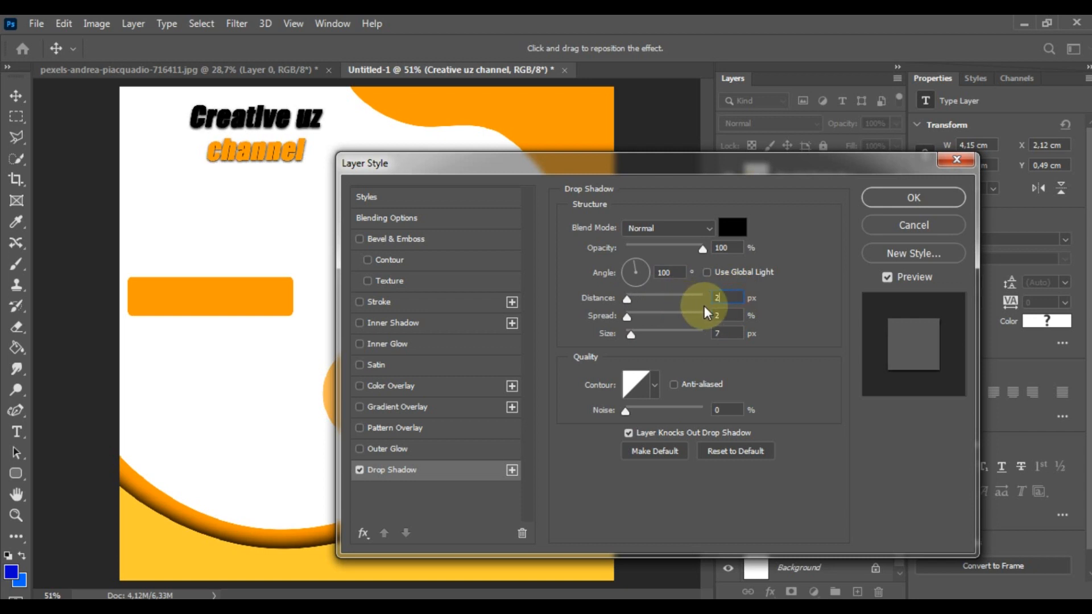
left_click(724, 332)
type("2")
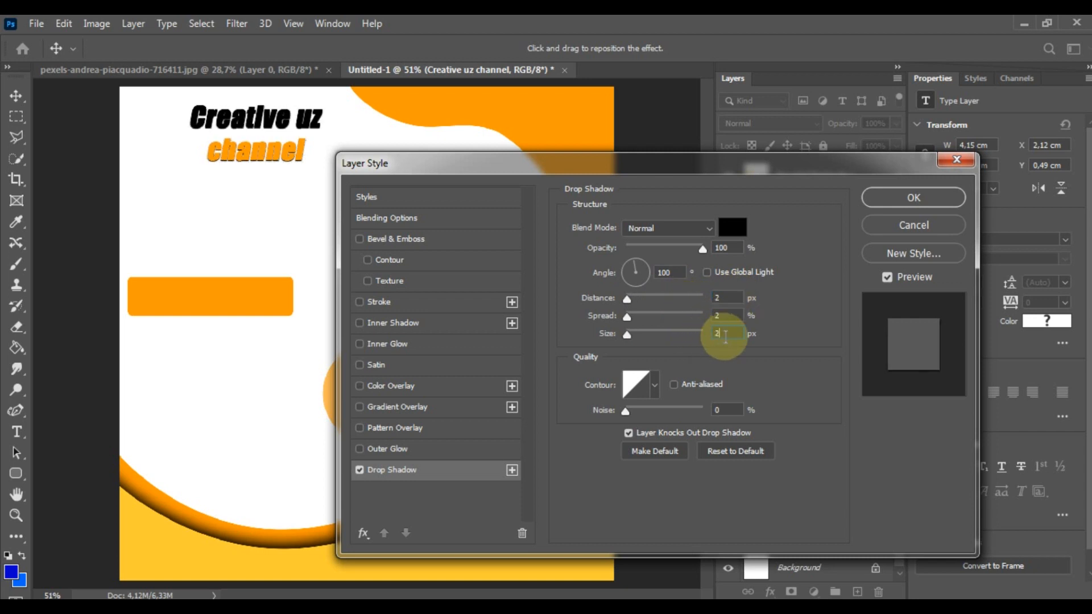
left_click(901, 197)
Draw a crescent moon custom shape about 171 × 164 px in the white area just below the title's start.
left_click(15, 475)
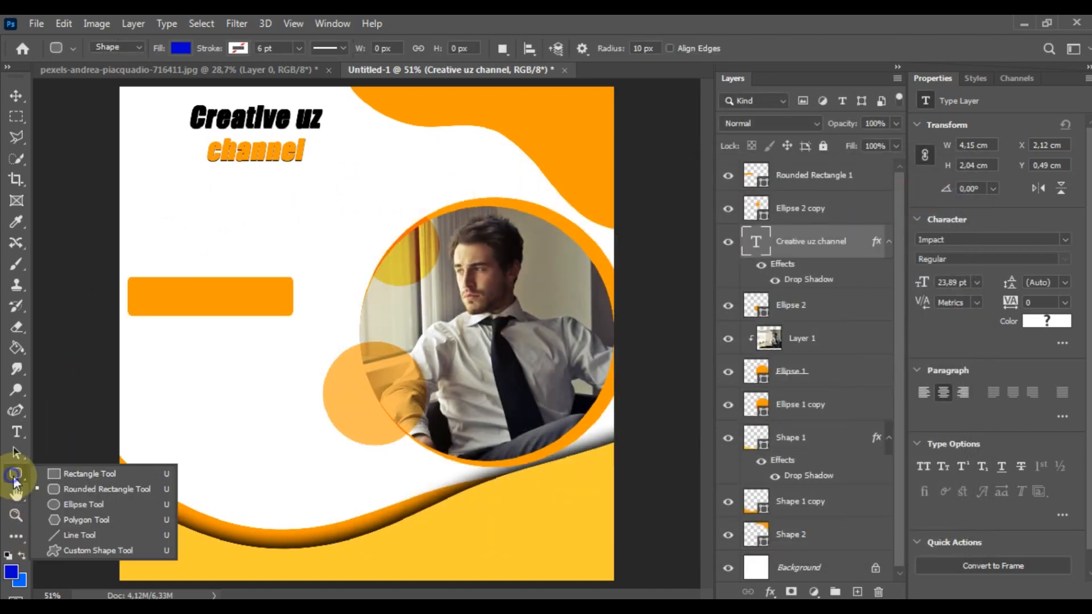
left_click(85, 552)
right_click(321, 384)
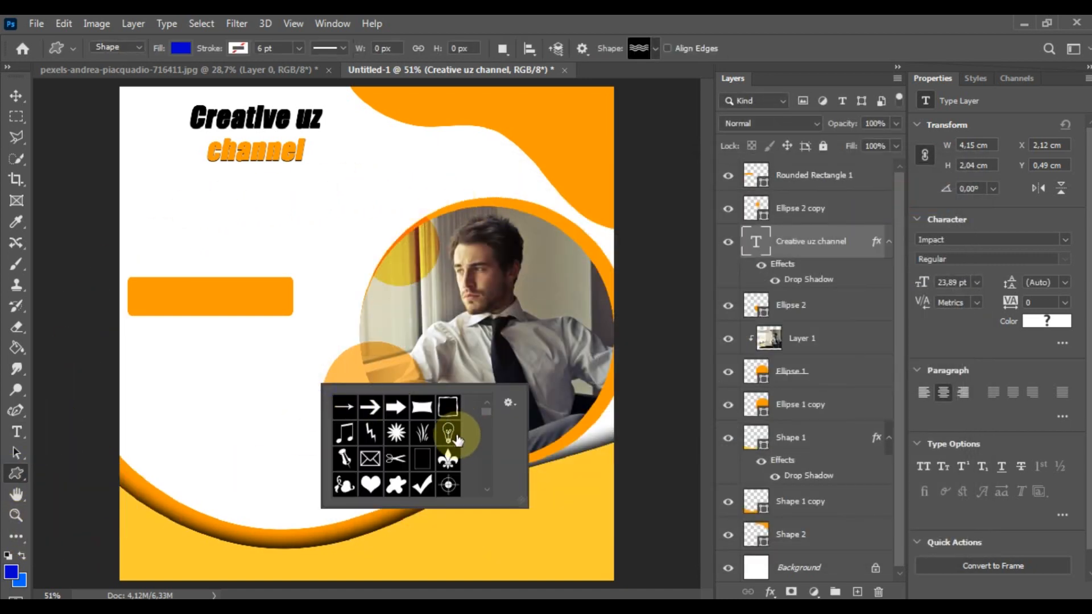
scroll(403, 463, "down", 5)
left_click(212, 210)
left_click_drag(139, 154, 208, 222)
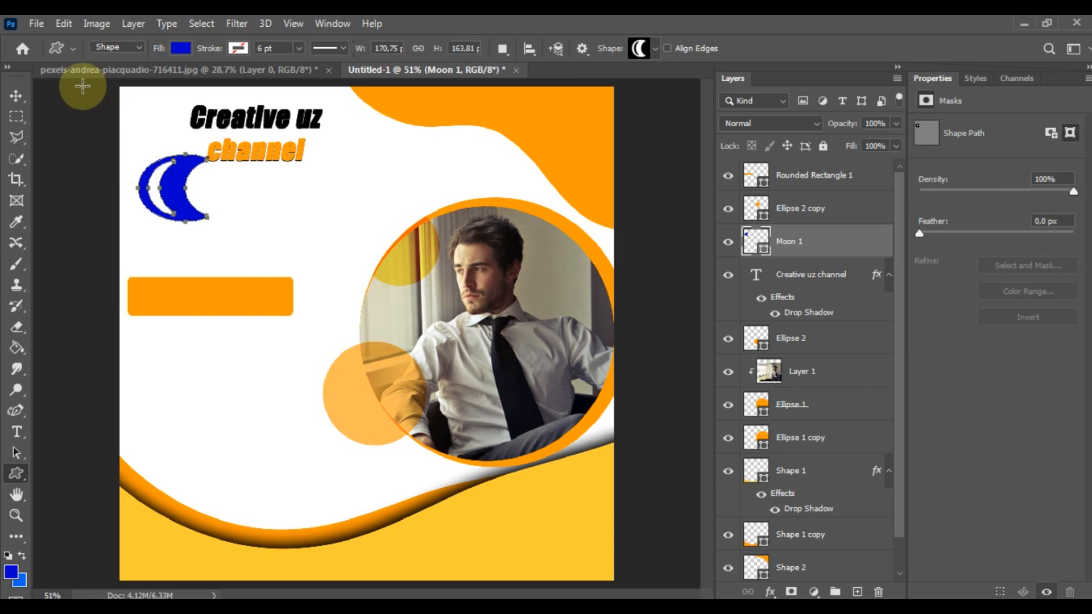
Scale the moon shape down to about 43.66% and position it directly in front of the word "Creative".
left_click(15, 95)
left_click_drag(165, 193, 148, 144)
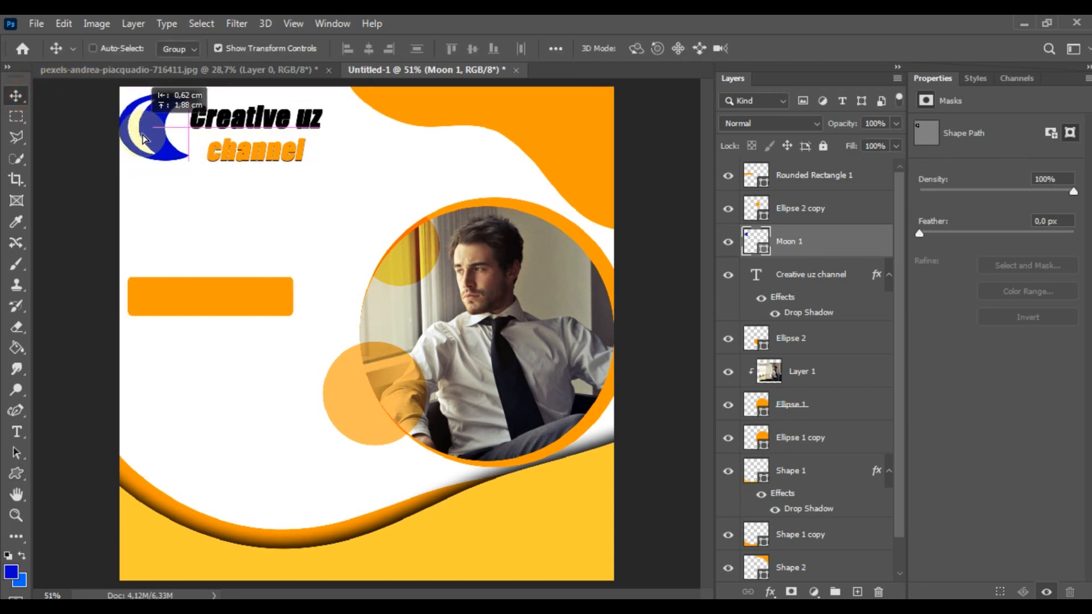
key("ctrl+t")
left_click_drag(191, 174, 151, 135)
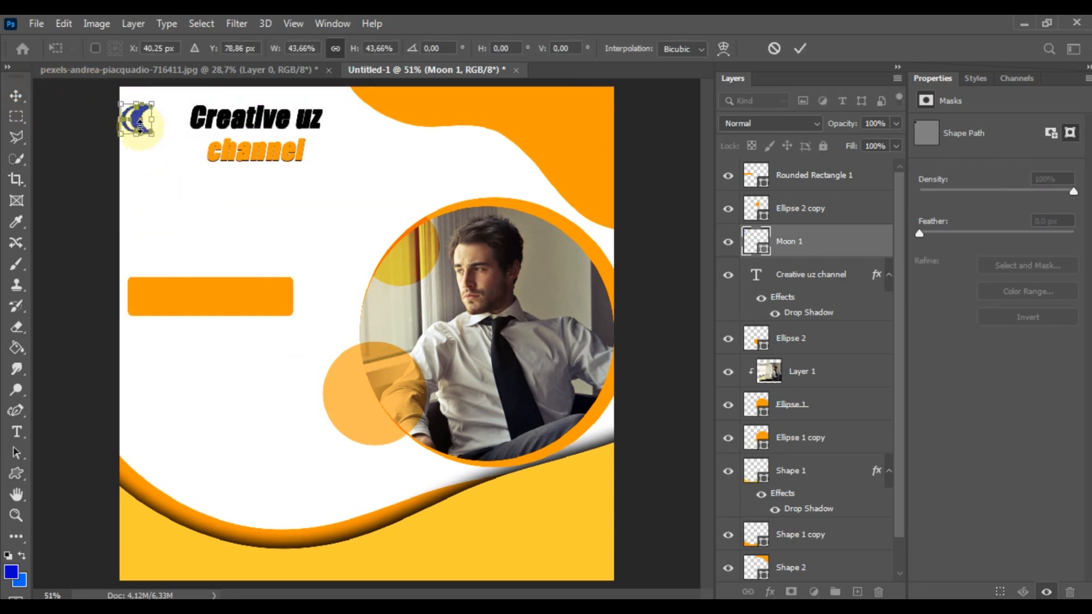
key("Return")
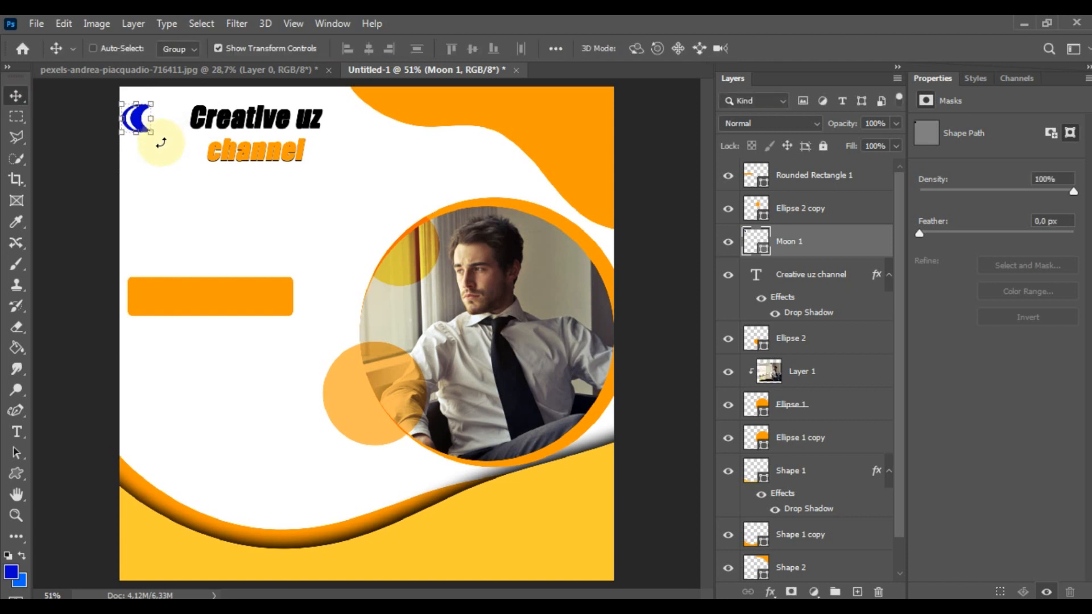
left_click_drag(190, 158, 210, 164)
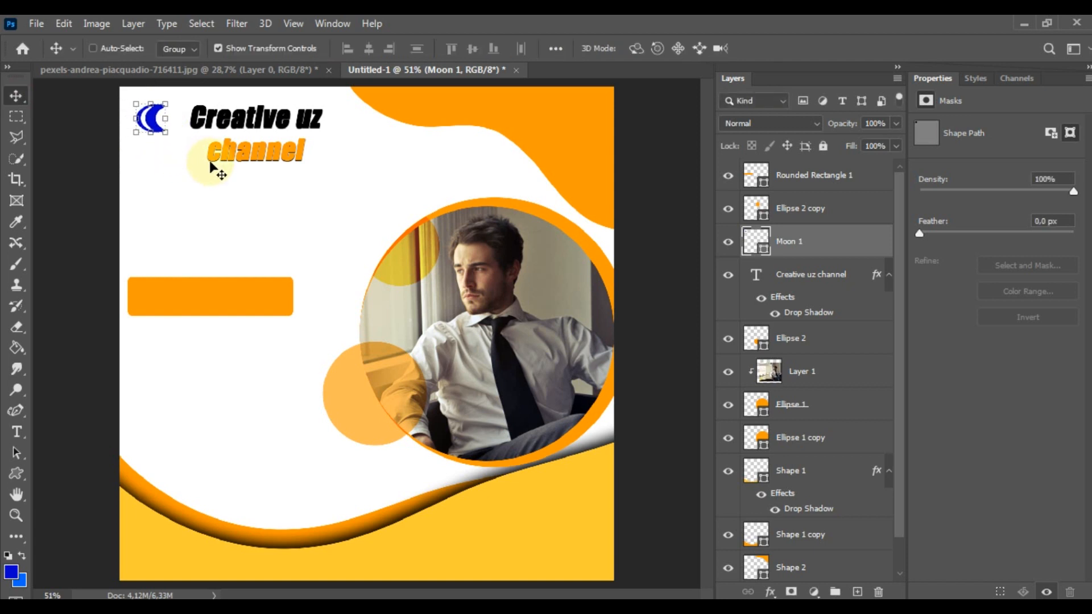
left_click_drag(218, 172, 223, 173)
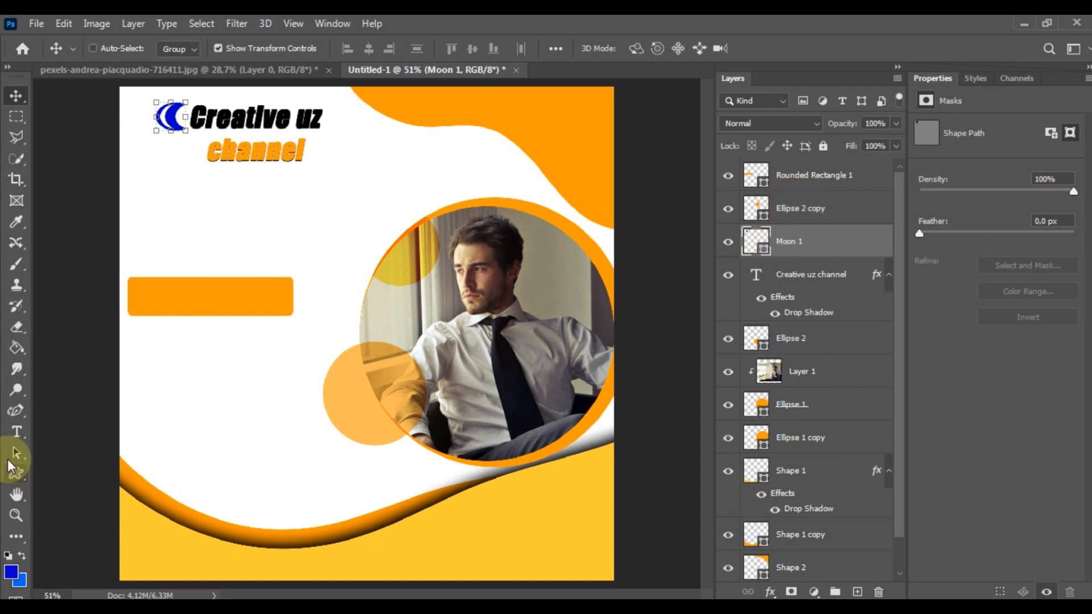
Change the moon shape's fill to orange ff9900, sampled from the corner shape.
left_click(16, 476)
left_click(181, 48)
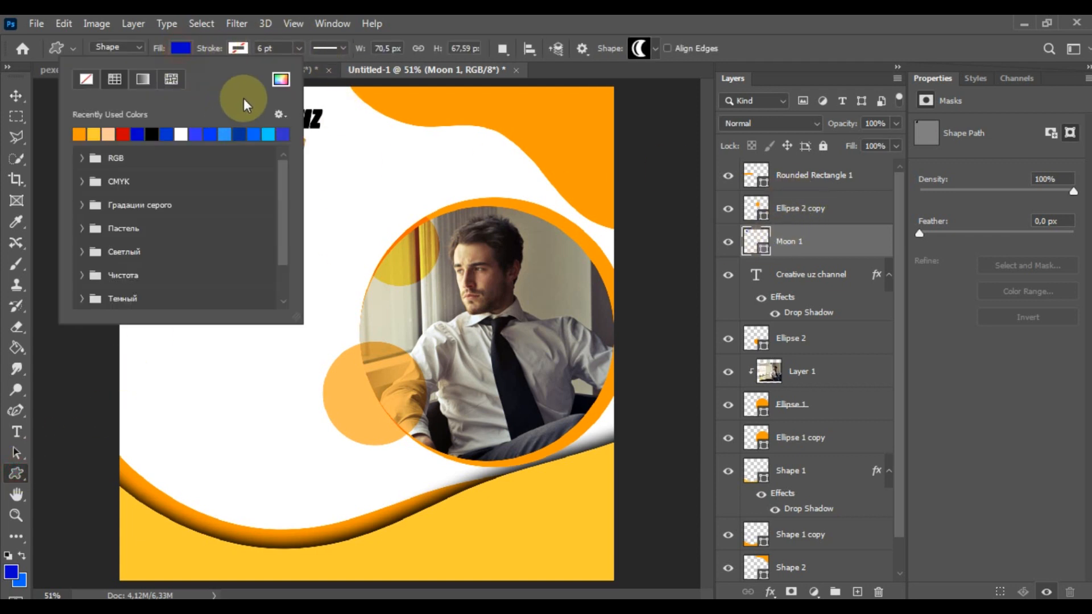
left_click(281, 80)
left_click(458, 94)
left_click(927, 54)
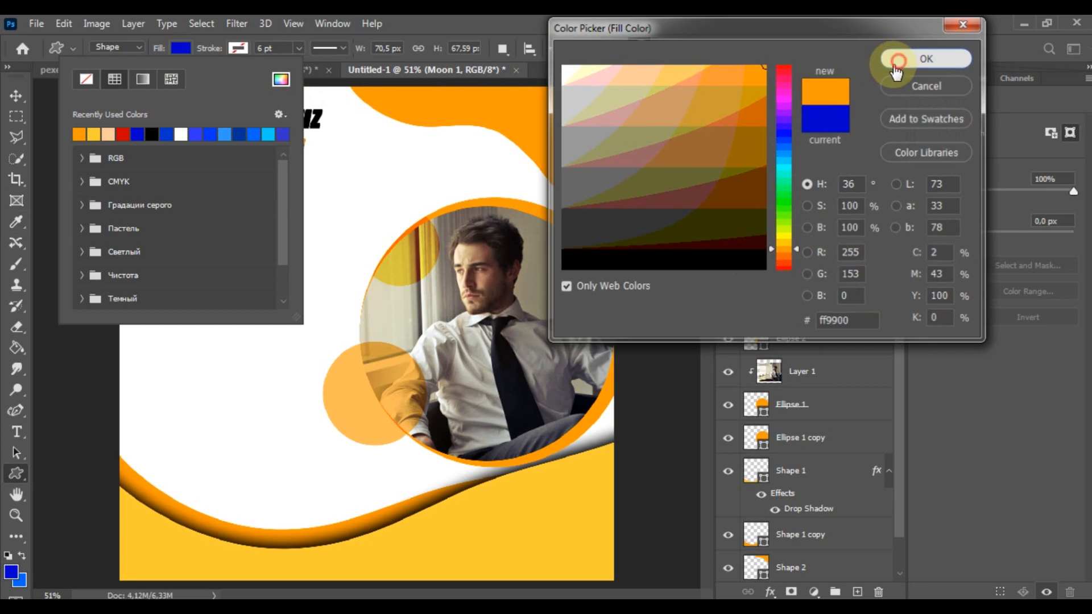
left_click(180, 48)
key("z")
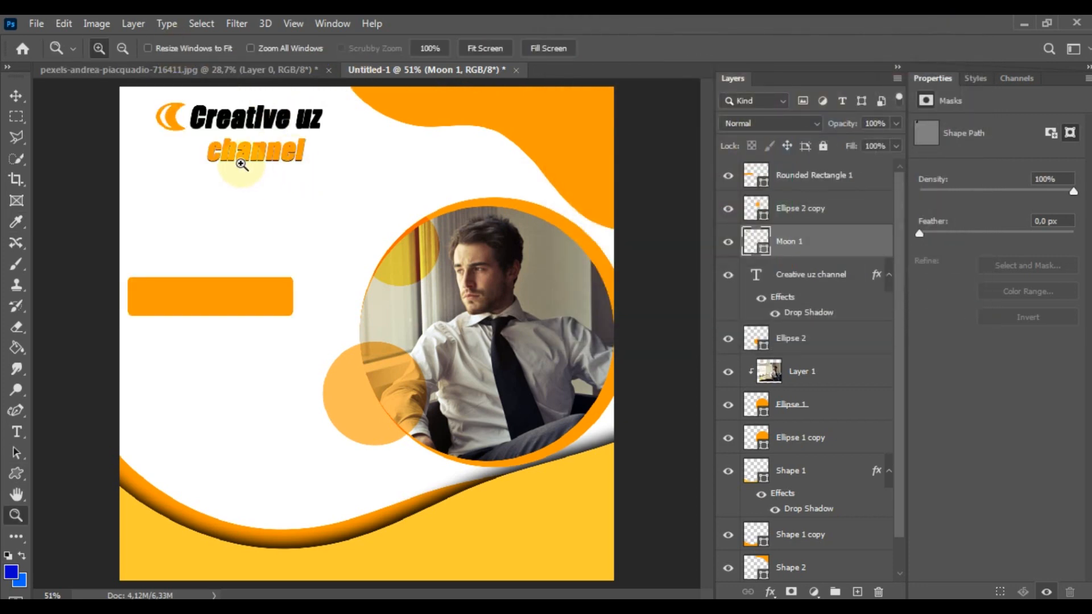
Put "Creative uz channel" on a single line, scale it to about 67.33% and place it right beside the moon.
key("v")
right_click(263, 105)
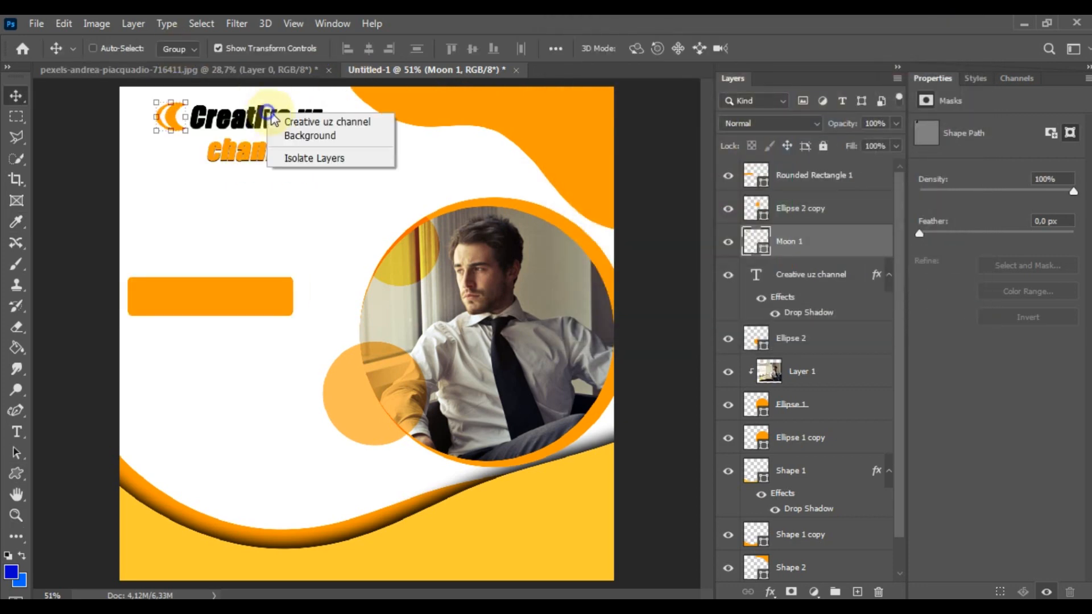
left_click(310, 121)
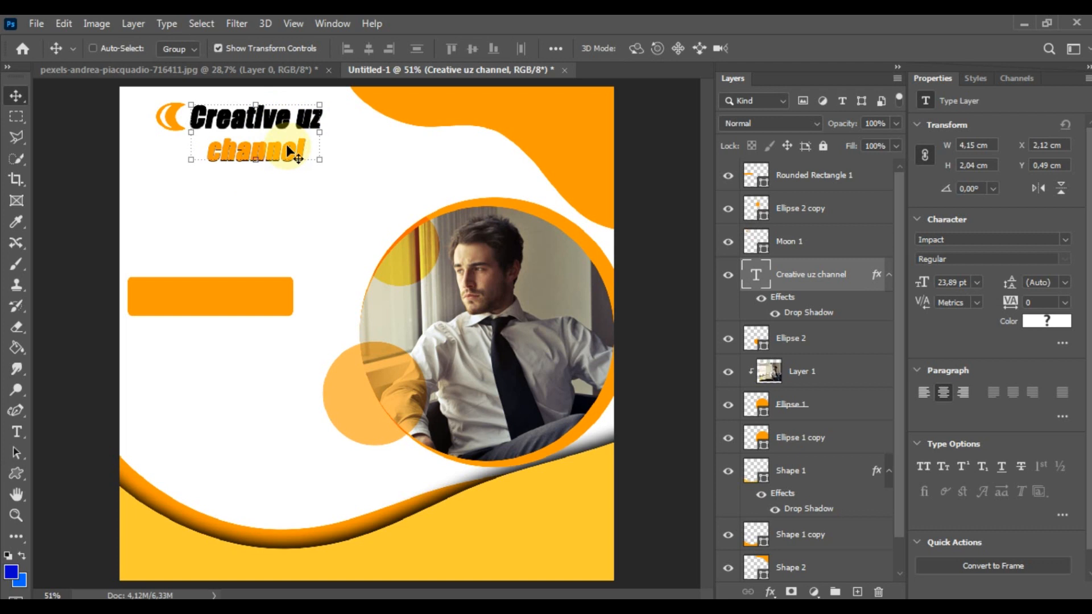
double_click(313, 124)
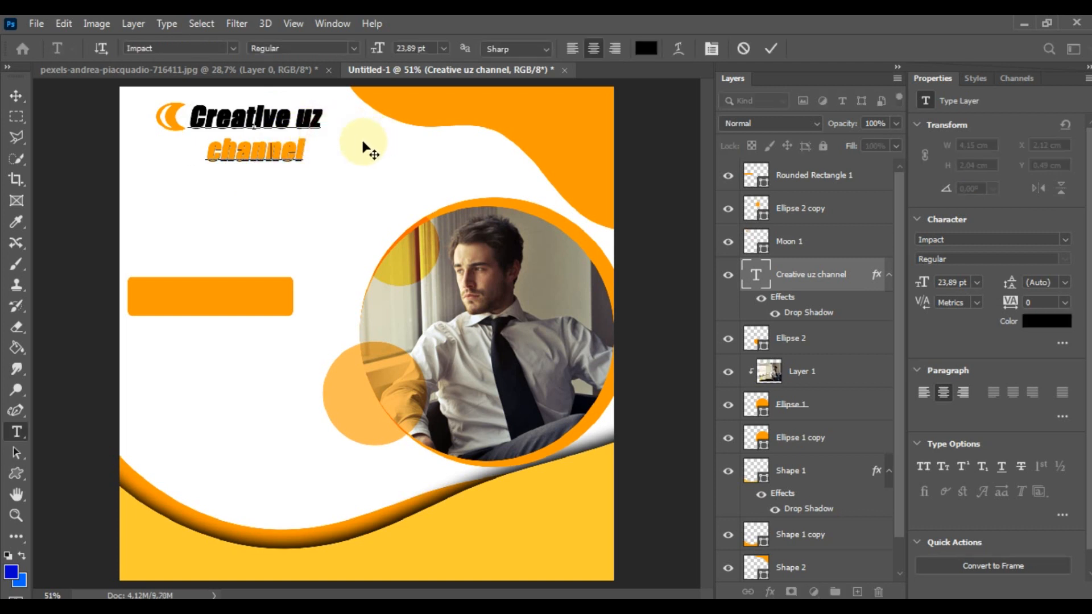
key("BackSpace")
left_click(18, 97)
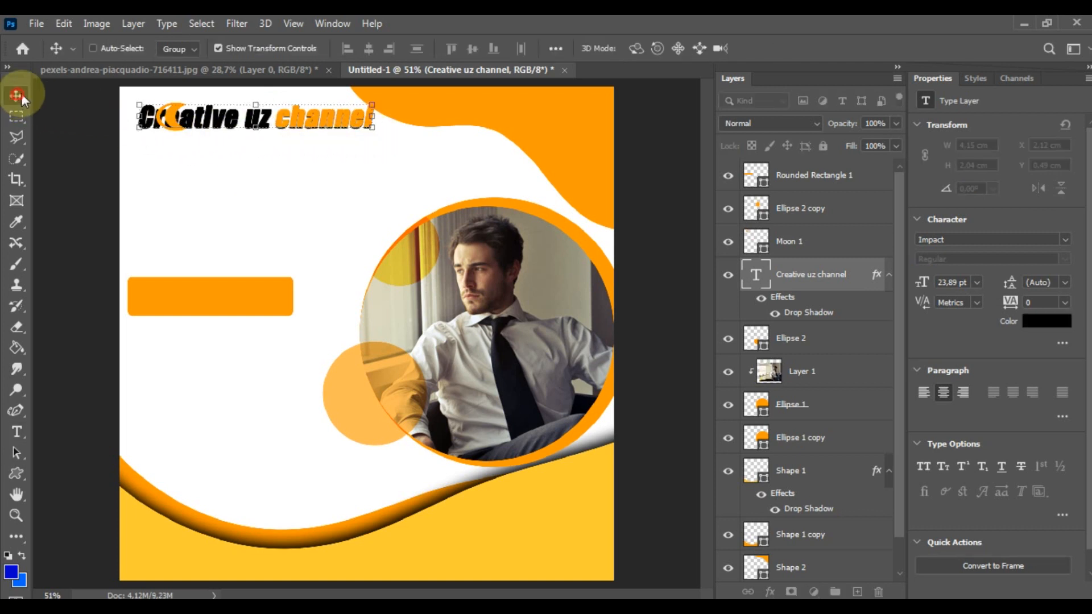
left_click_drag(372, 127, 317, 126)
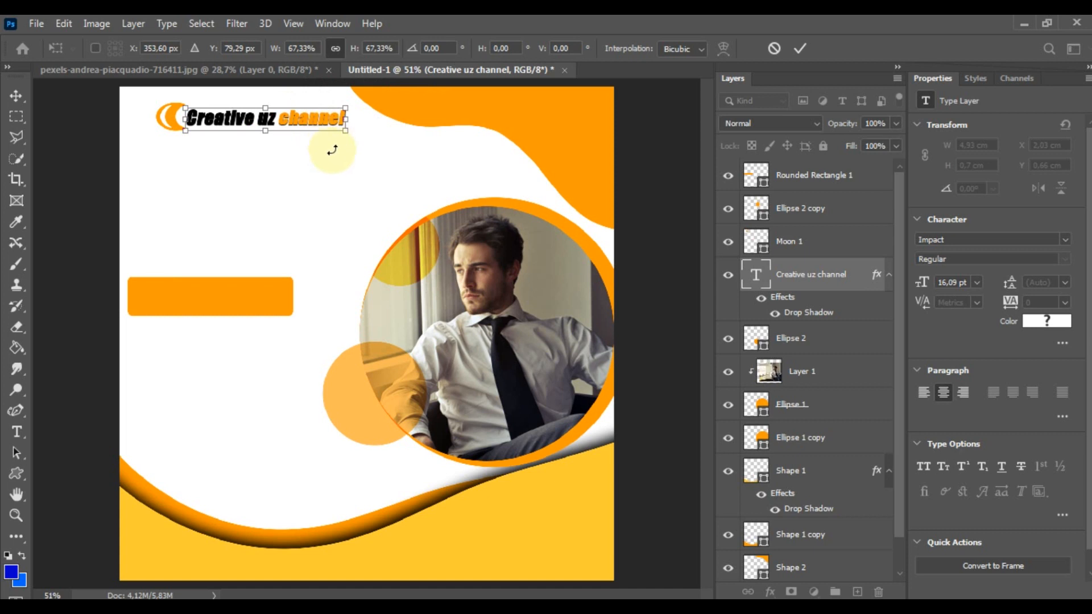
left_click(337, 157)
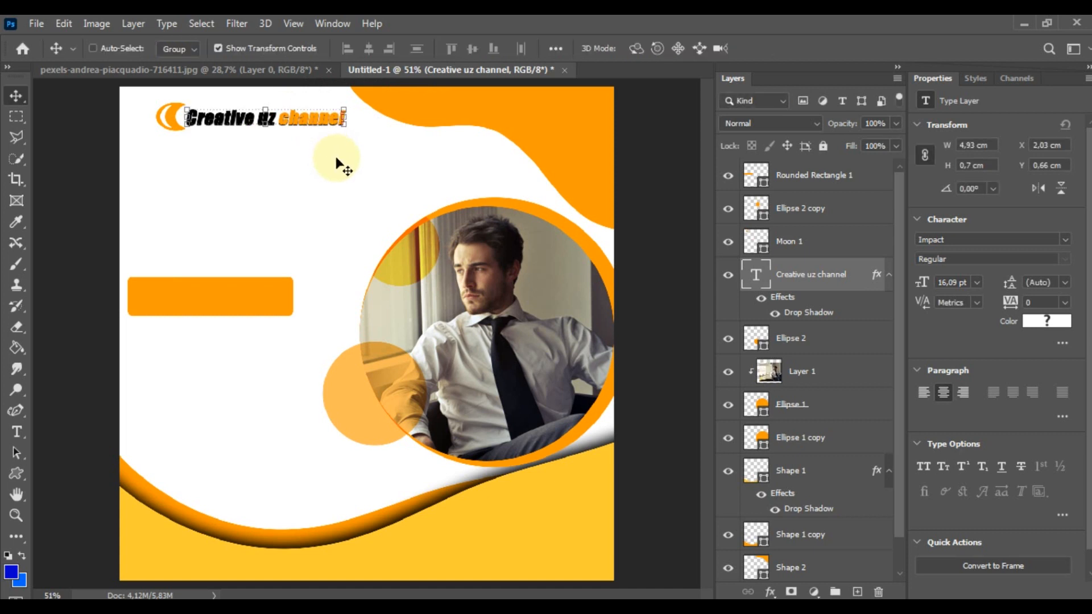
Move the moon and the title together slightly closer to the canvas's upper-left corner.
left_click(787, 246, "ctrl")
left_click_drag(280, 123, 258, 116)
key("z")
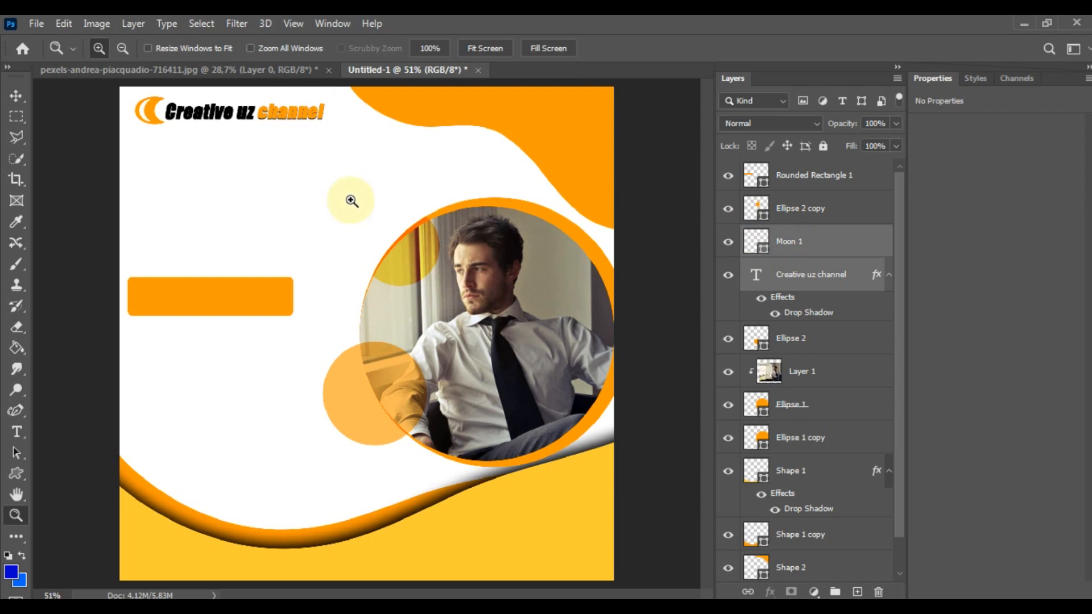
key("v")
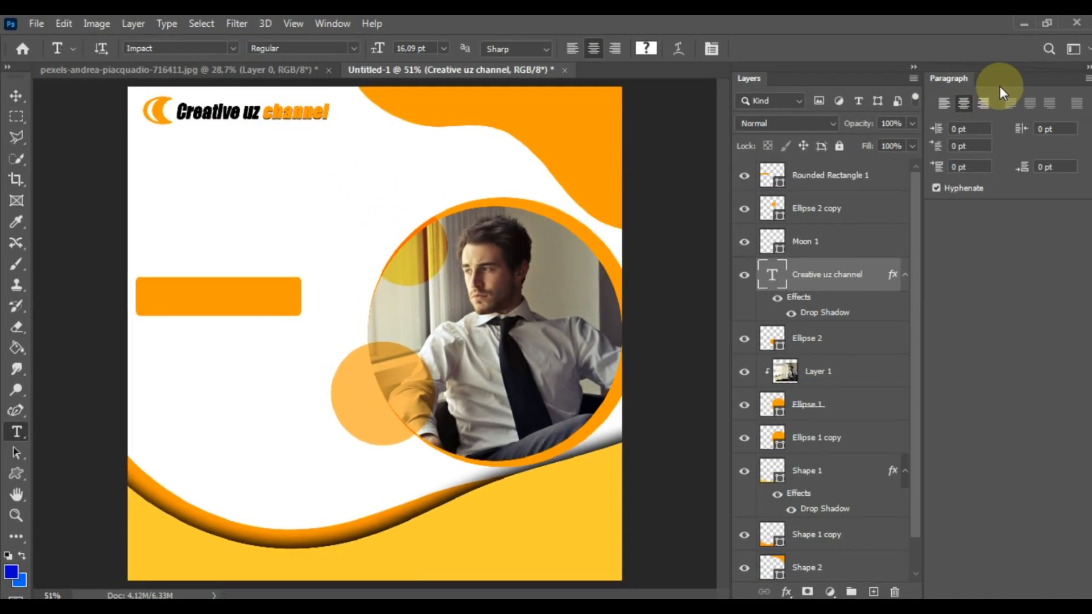
Close the paragraph settings group to free up workspace, and activate the Move tool.
right_click(1000, 86)
left_click(1001, 91)
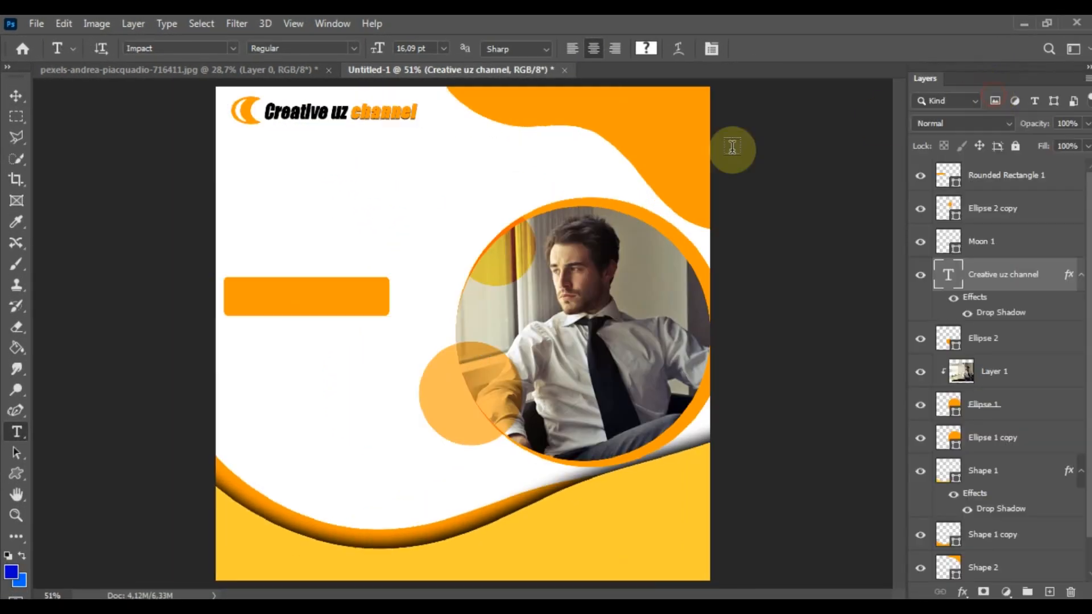
left_click(18, 94)
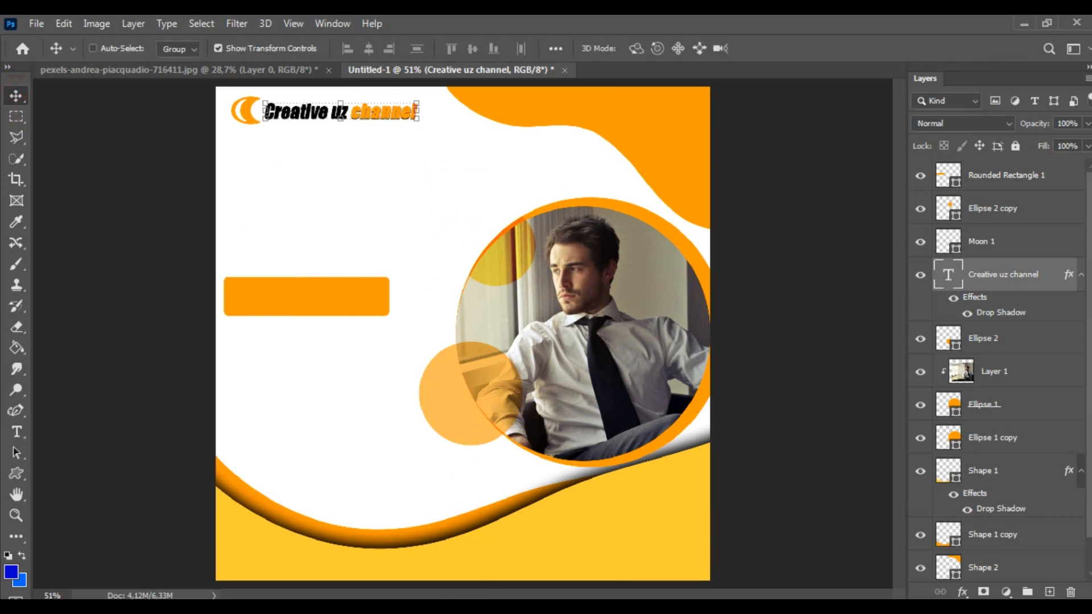
Switch to the Creative UZ text file in Notepad and copy the line "Digital marketing expert".
key("alt+Tab")
left_click_drag(785, 292, 477, 291)
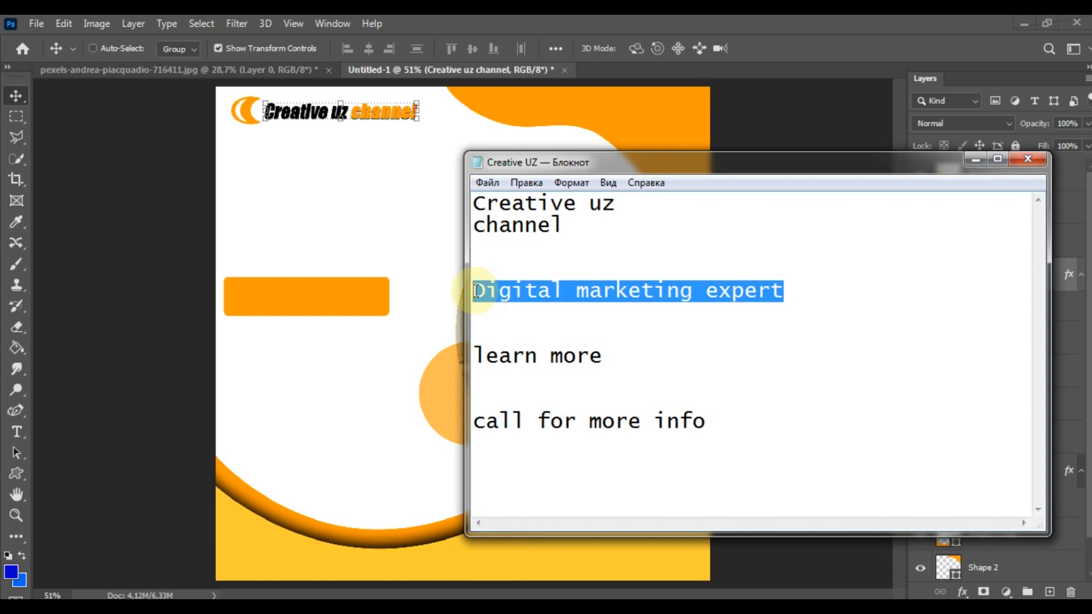
right_click(508, 292)
left_click(554, 342)
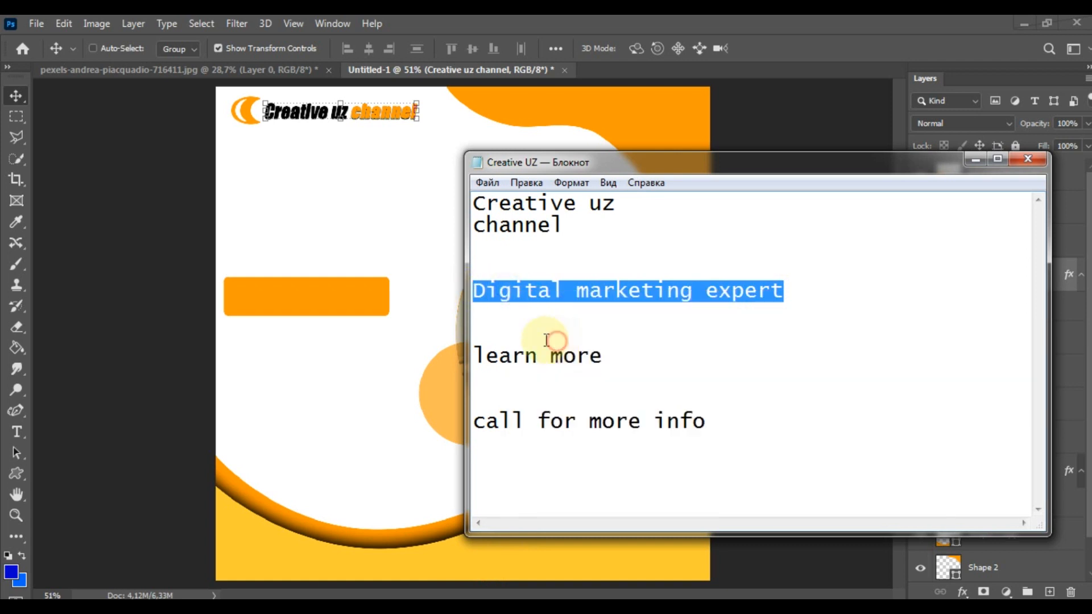
Switch back to Photoshop and paste the copied line as a new type layer between the title and the orange label.
left_click(300, 219)
left_click(17, 431)
left_click(264, 192)
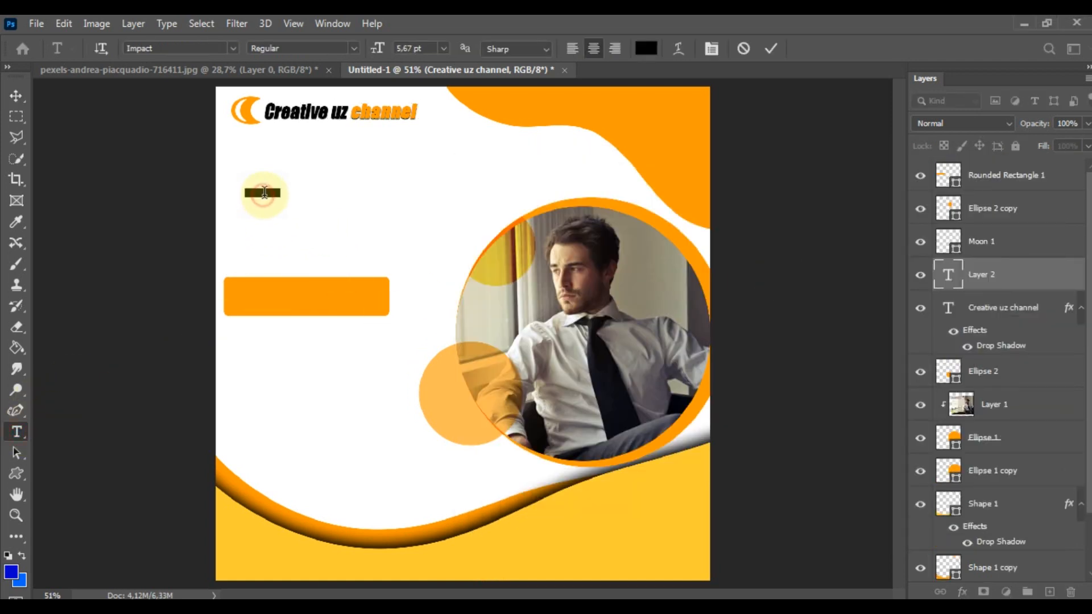
right_click(265, 196)
left_click(294, 251)
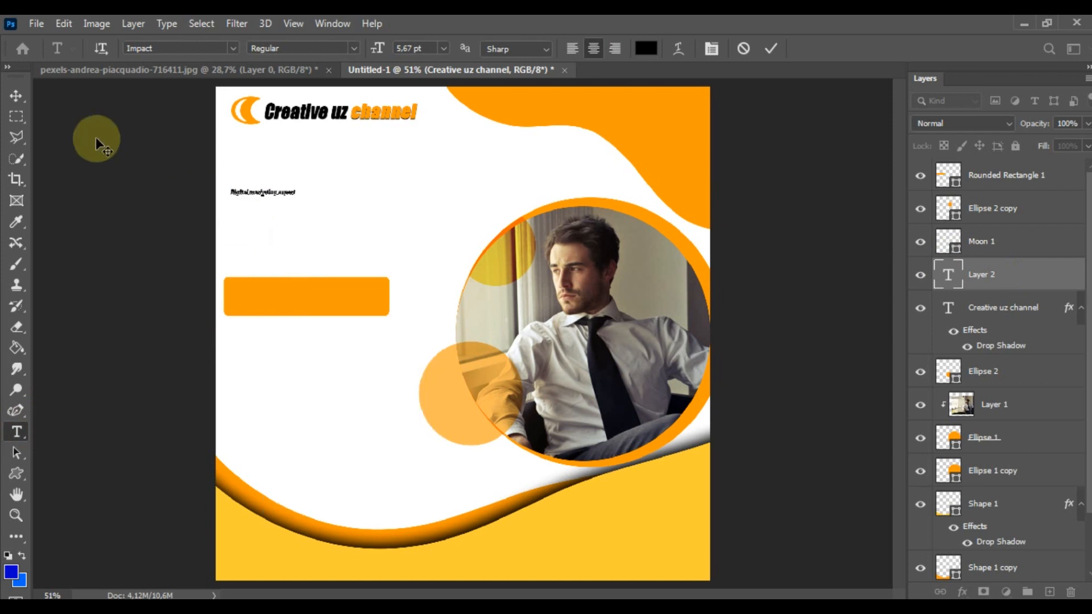
Enlarge the "Digital marketing expert" text to about 29.99 pt and position it below the title.
left_click(15, 96)
left_click_drag(295, 193, 493, 299)
left_click_drag(421, 220, 422, 196)
left_click_drag(498, 164, 565, 139)
key("Return")
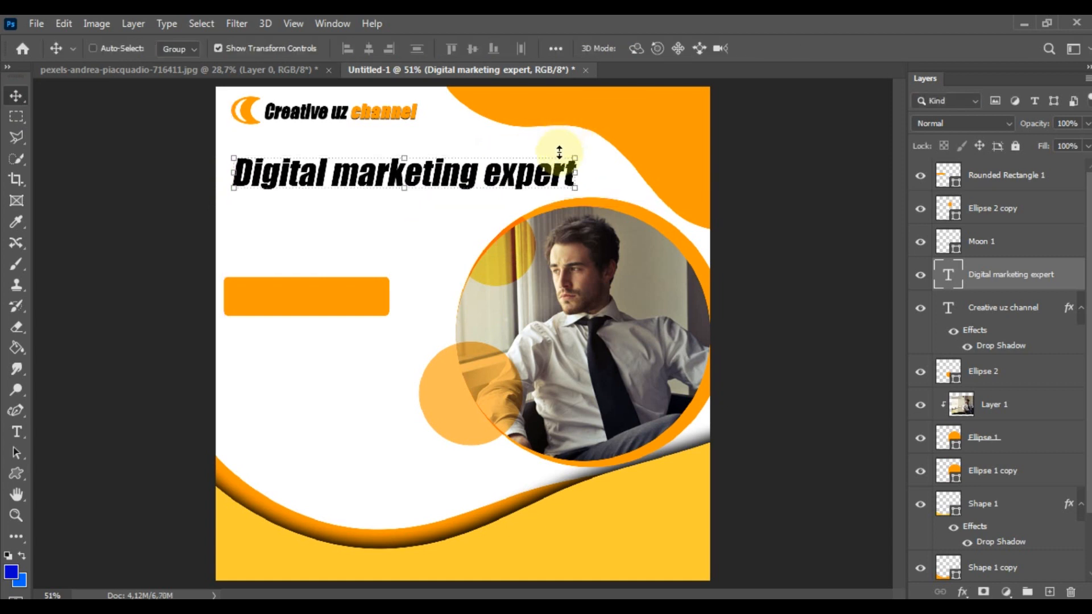
Break the headline before "expert" so it runs on two lines, and move it above the orange label.
key("t")
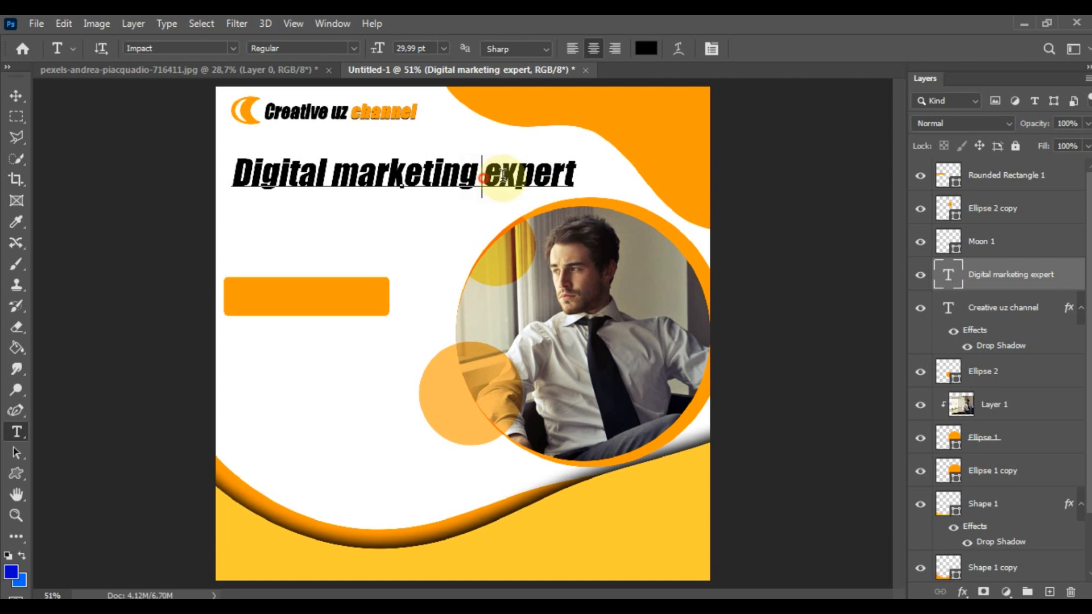
left_click_drag(483, 178, 593, 169)
left_click(488, 176)
key("Return")
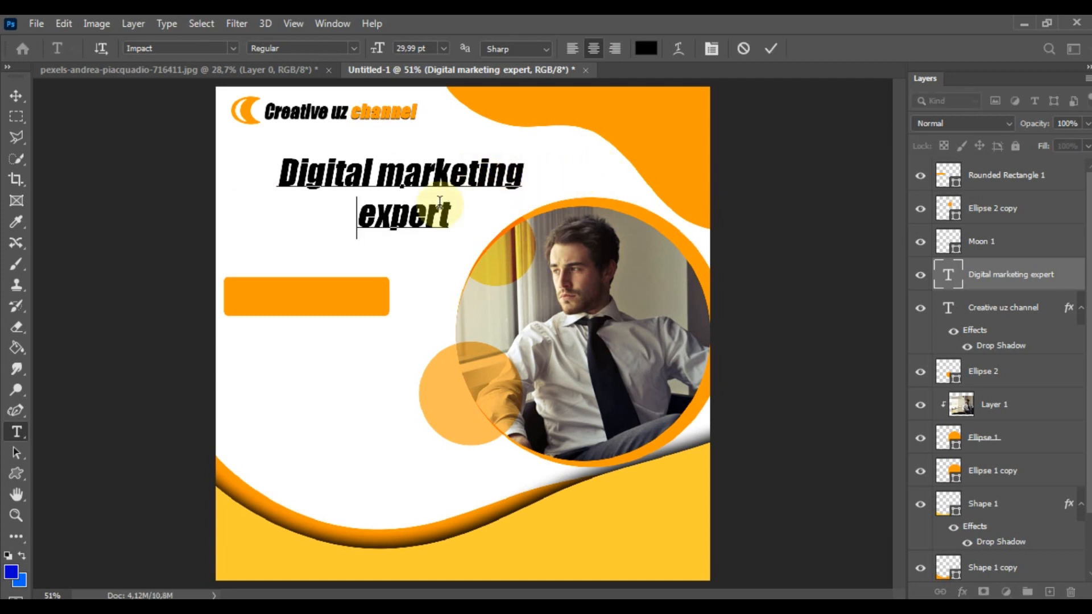
left_click(16, 96)
left_click_drag(422, 203, 373, 213)
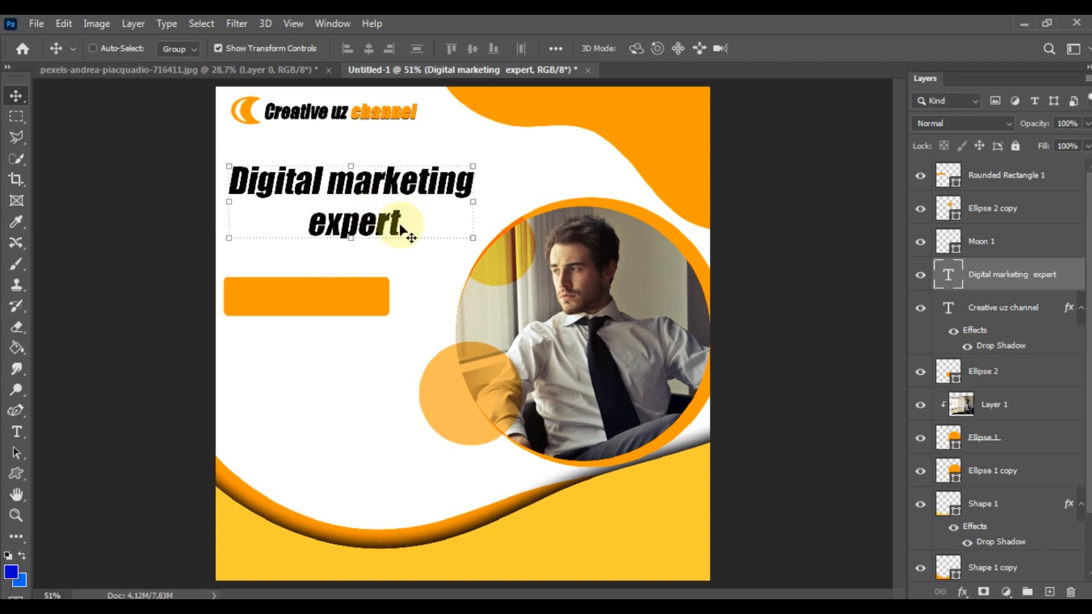
Recolour the word "expert" in the headline to orange ff9900.
key("t")
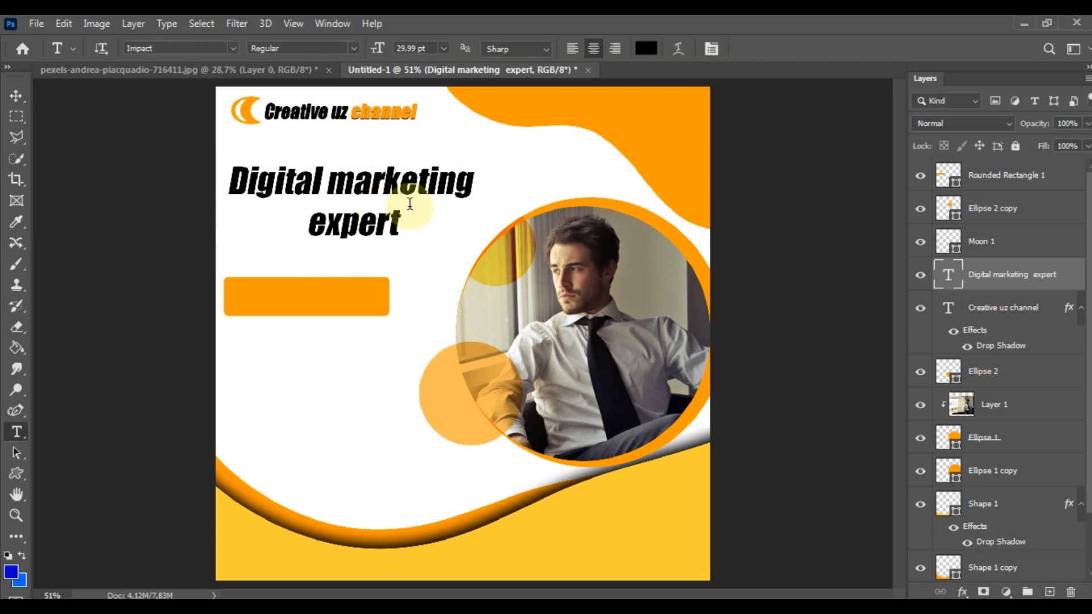
left_click_drag(401, 224, 251, 226)
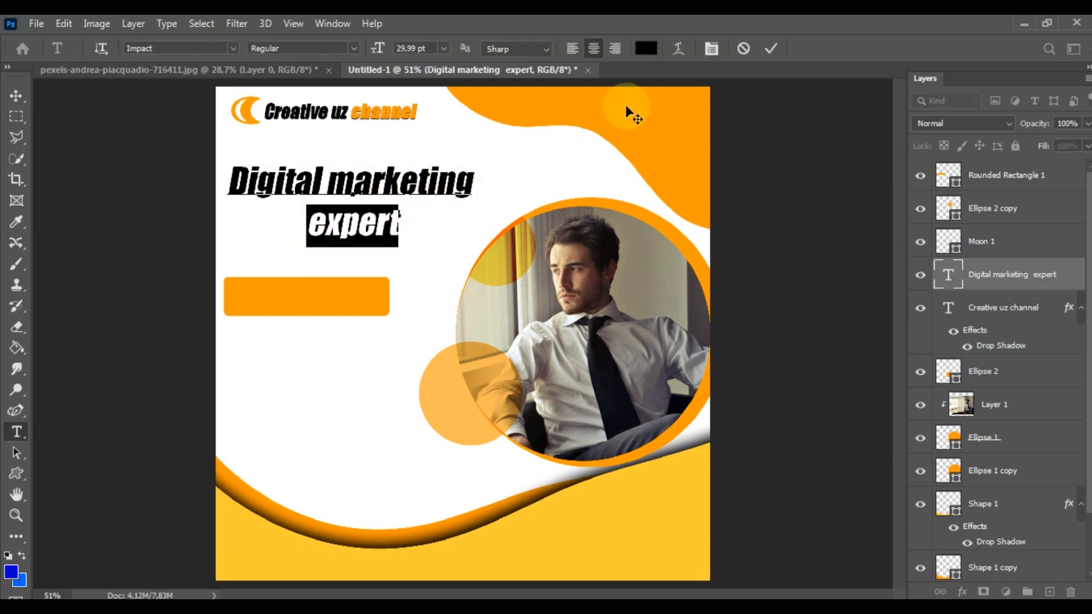
left_click(637, 47)
type("ff9900")
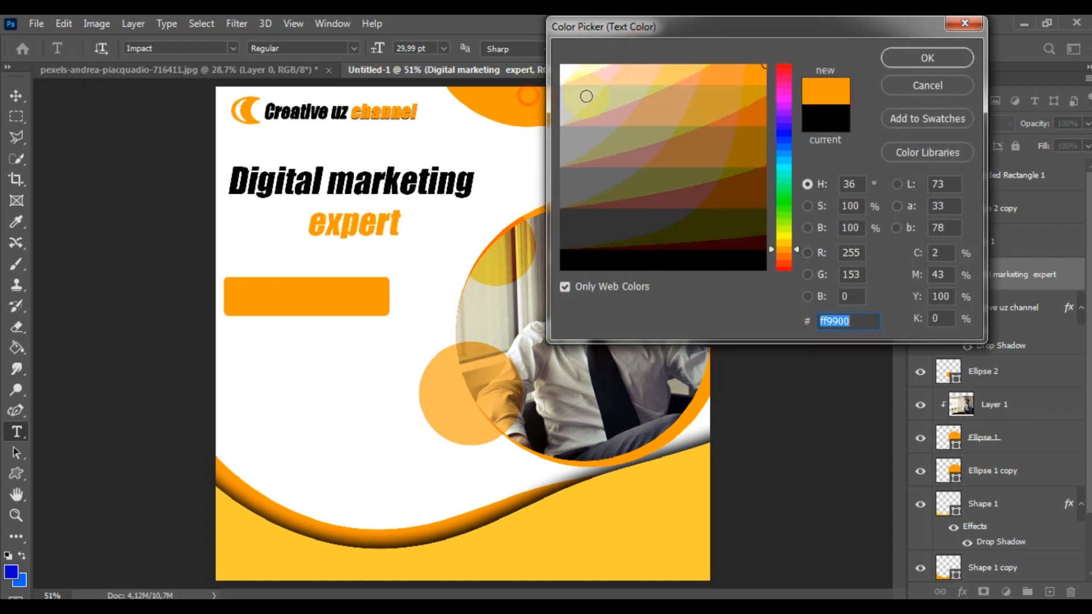
left_click(905, 57)
left_click(16, 96)
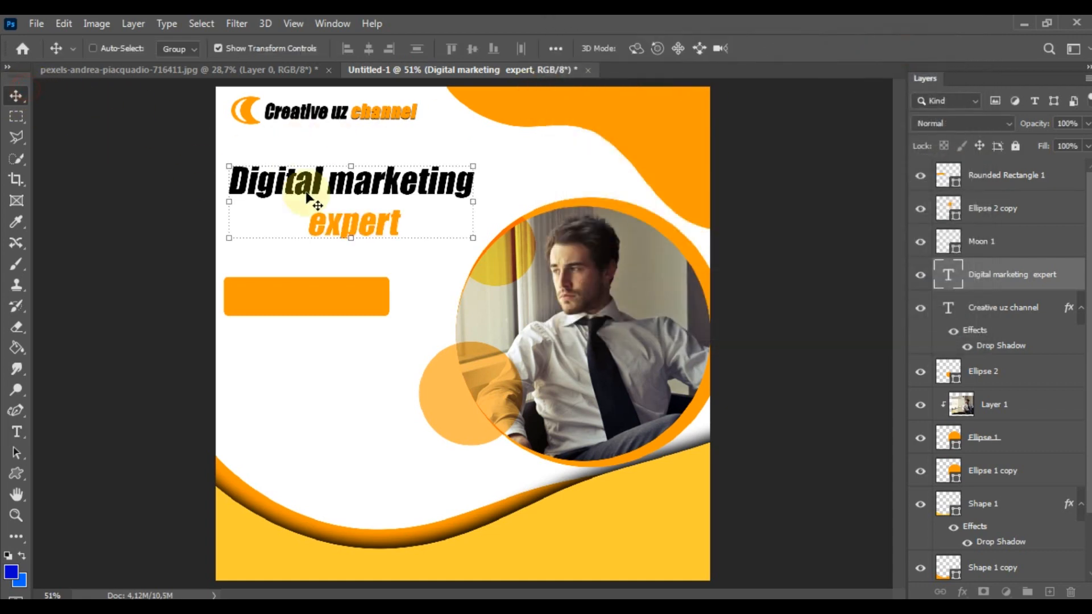
Enlarge the two-line headline to about 35.51 pt and position it between the channel title and the orange label.
key("ctrl+t")
left_click_drag(482, 247, 514, 257)
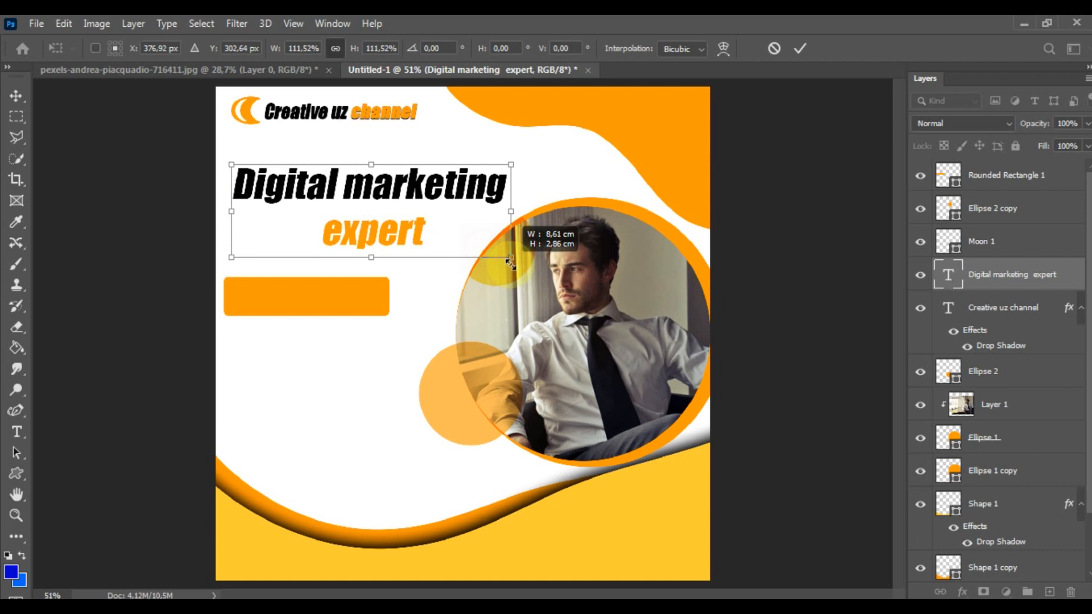
left_click_drag(455, 228, 448, 230)
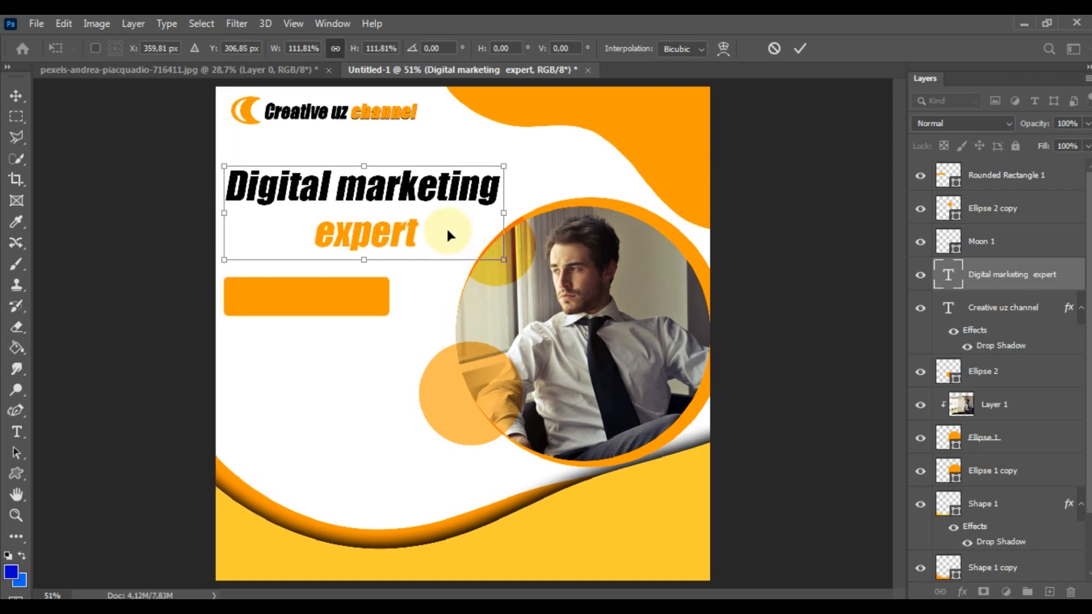
key("Return")
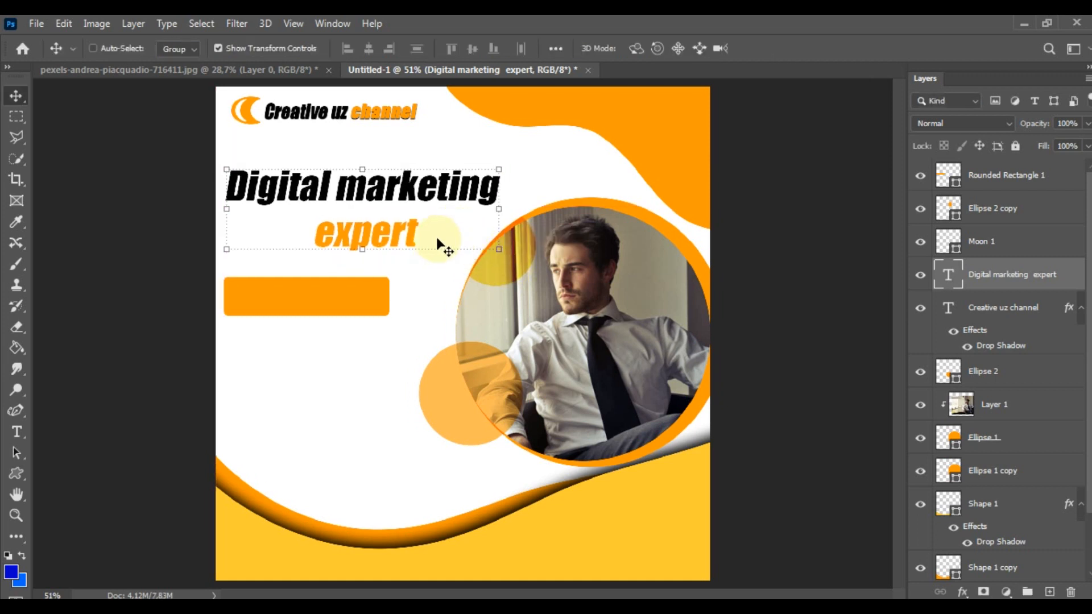
key("ctrl+t")
left_click_drag(499, 169, 521, 161)
left_click_drag(446, 203, 444, 199)
key("Return")
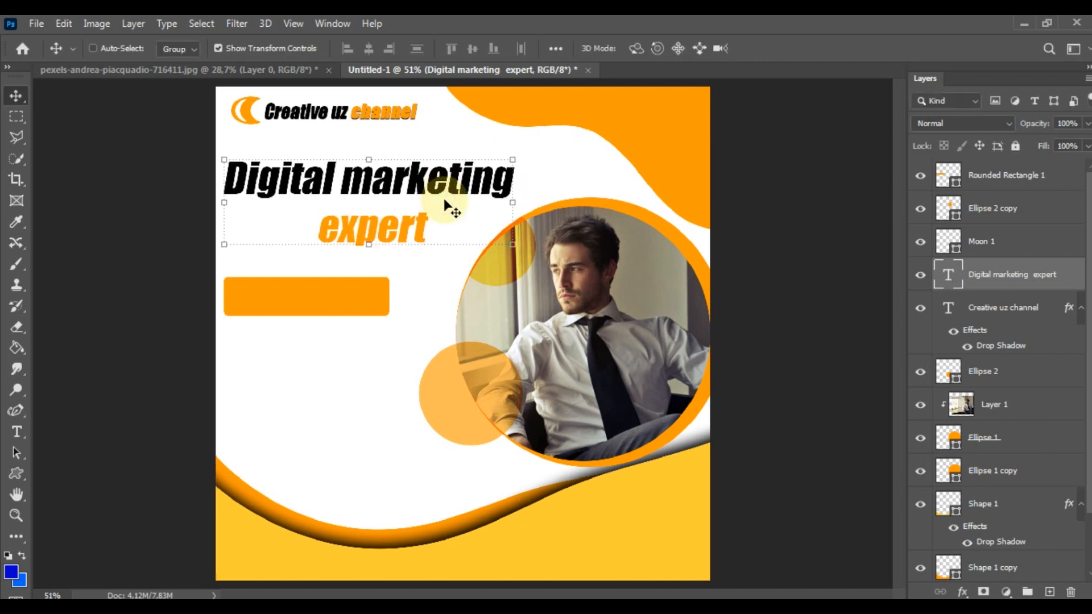
Set the leading of the whole "Digital marketing expert" headline to 34 pt.
key("t")
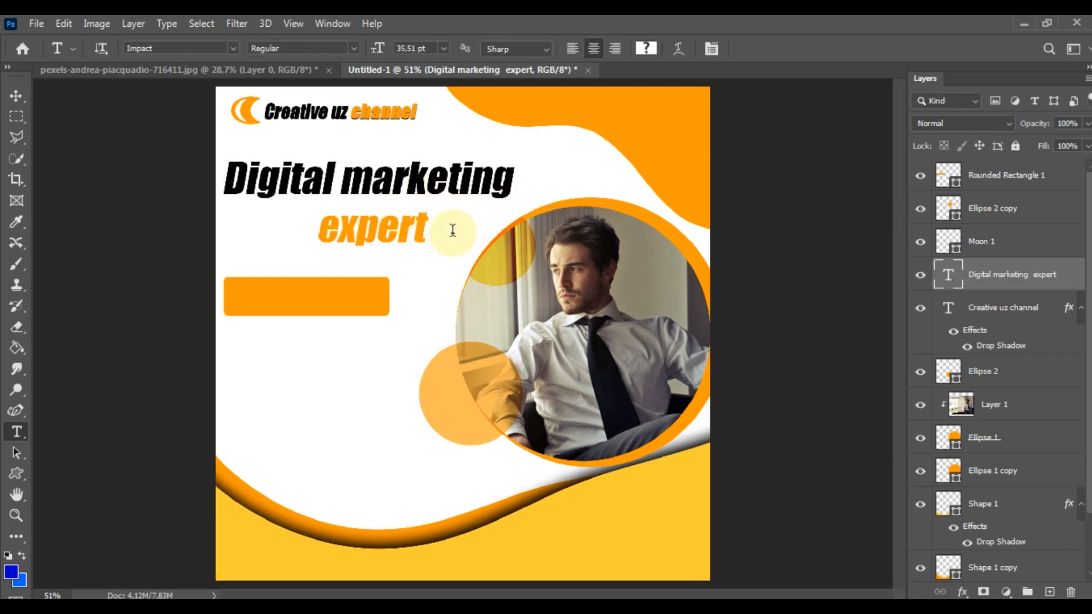
left_click_drag(425, 229, 199, 163)
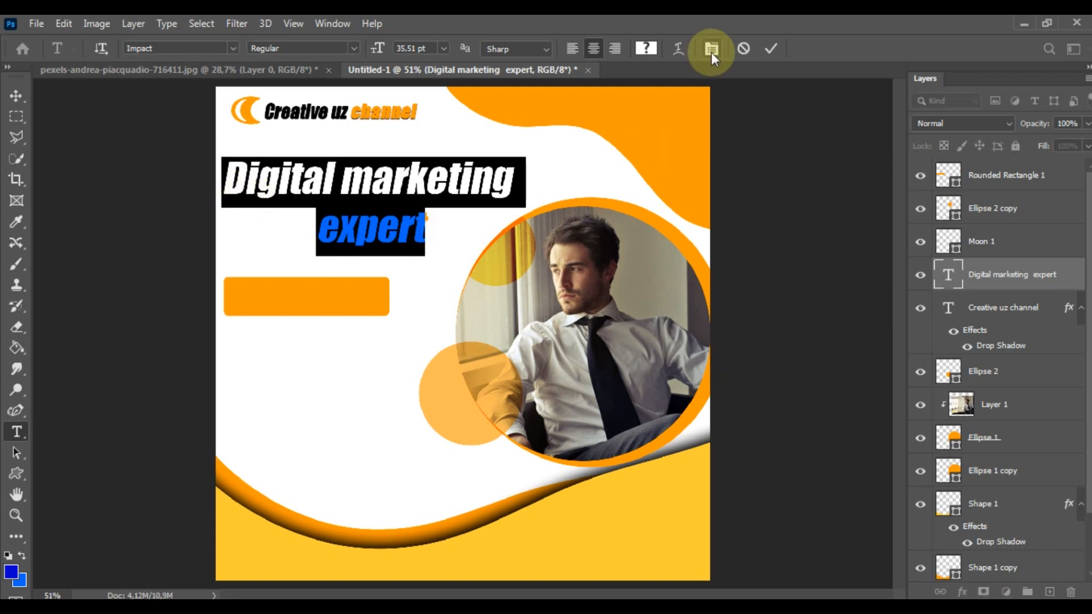
left_click(712, 50)
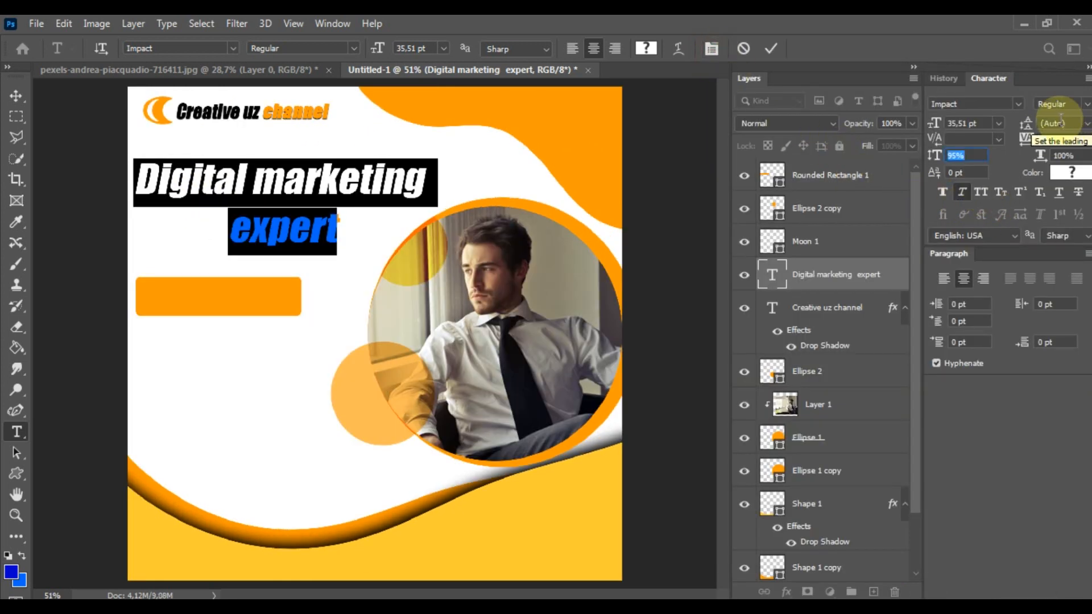
scroll(1061, 123, "up", 5)
scroll(1057, 124, "down", 7)
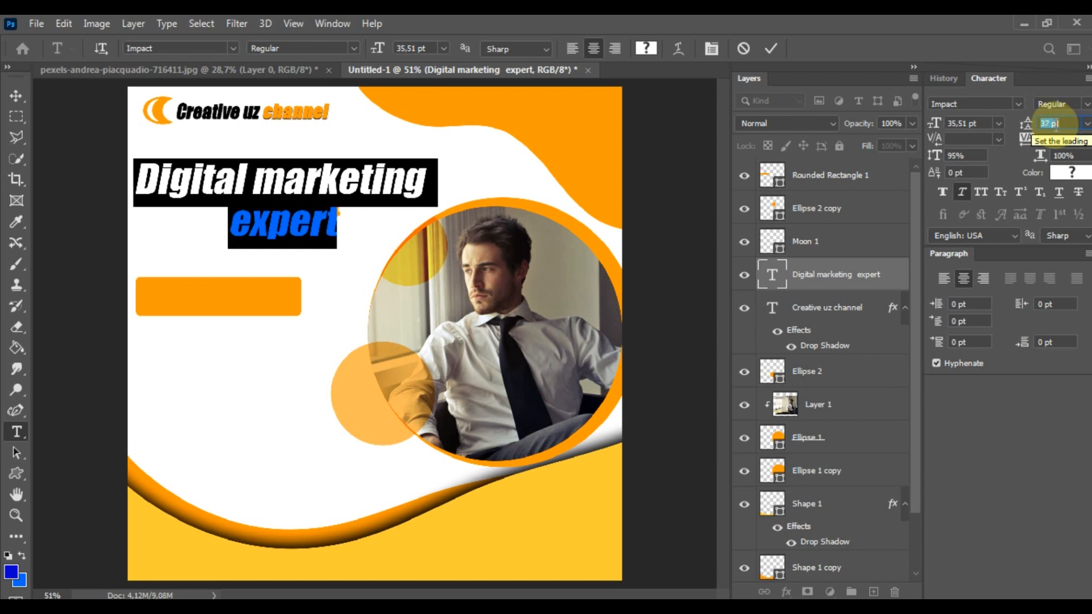
scroll(1057, 123, "down", 2)
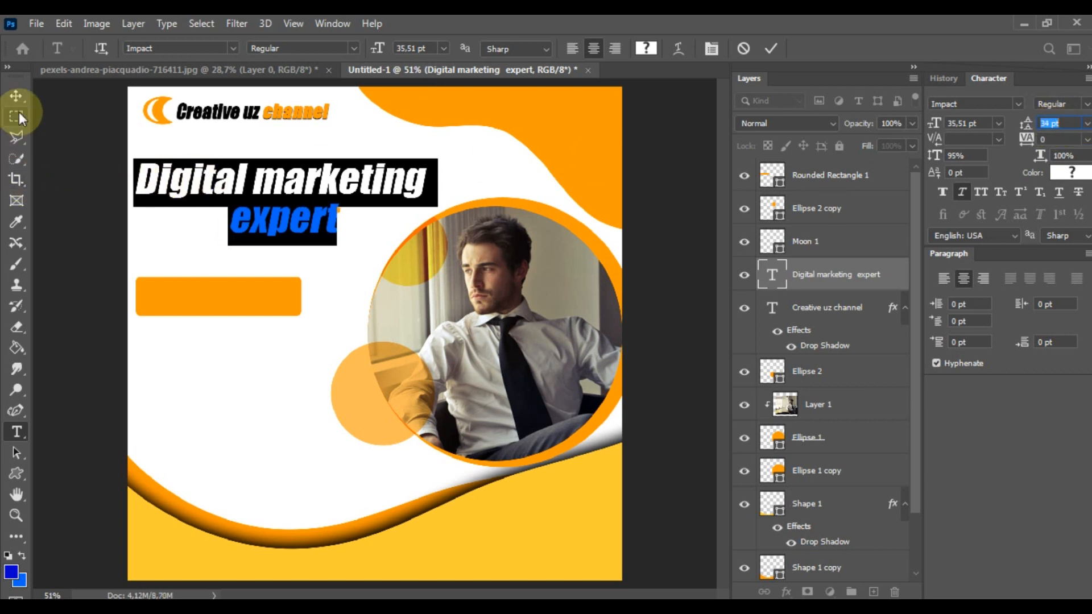
left_click(16, 96)
key("z")
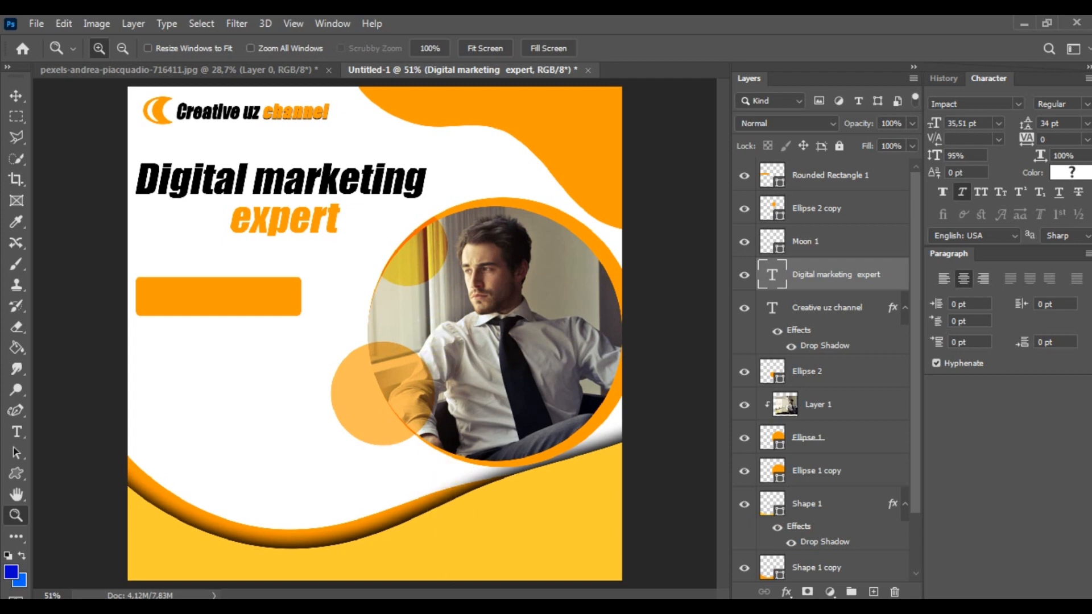
Switch to Notepad and copy the line "learn more".
key("alt+Tab")
left_click_drag(625, 364, 427, 348)
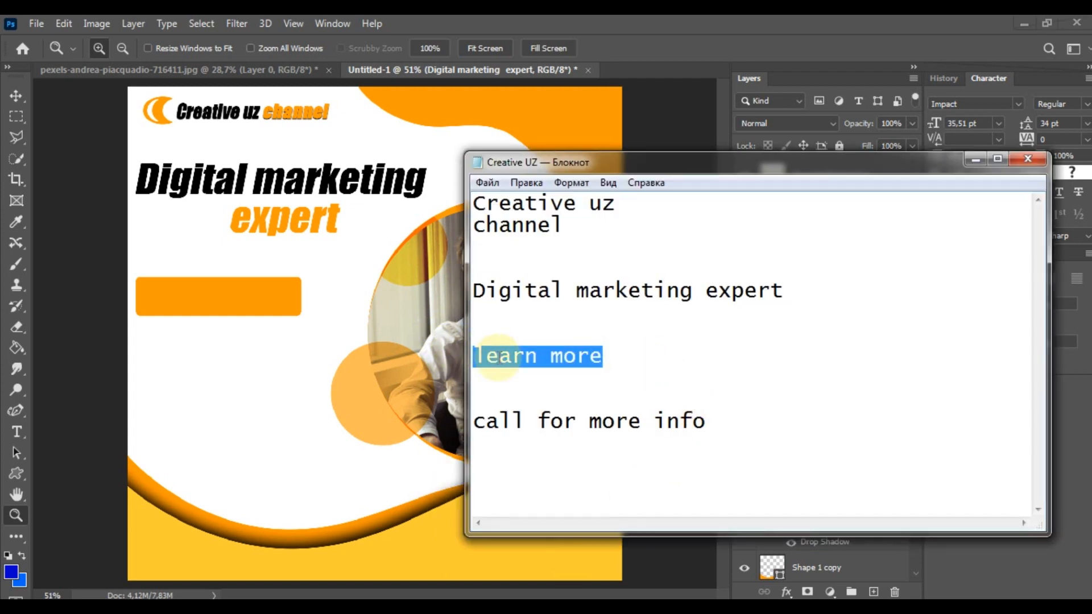
right_click(494, 352)
left_click(543, 411)
Switch back to Photoshop and paste "learn more" as a new type layer below the orange label.
key("alt+Tab")
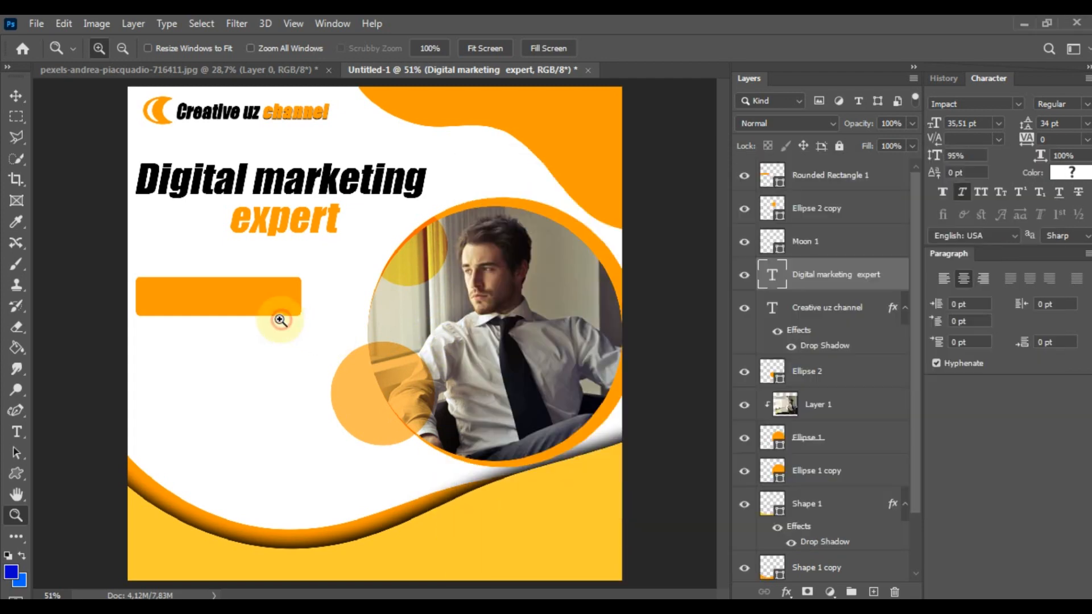
left_click(16, 431)
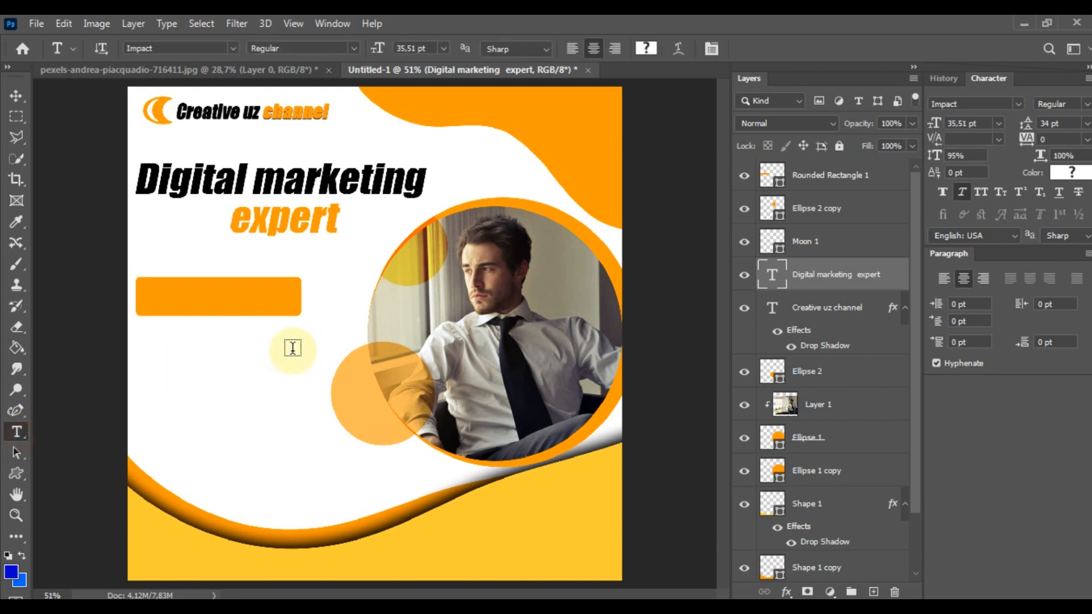
left_click(203, 360)
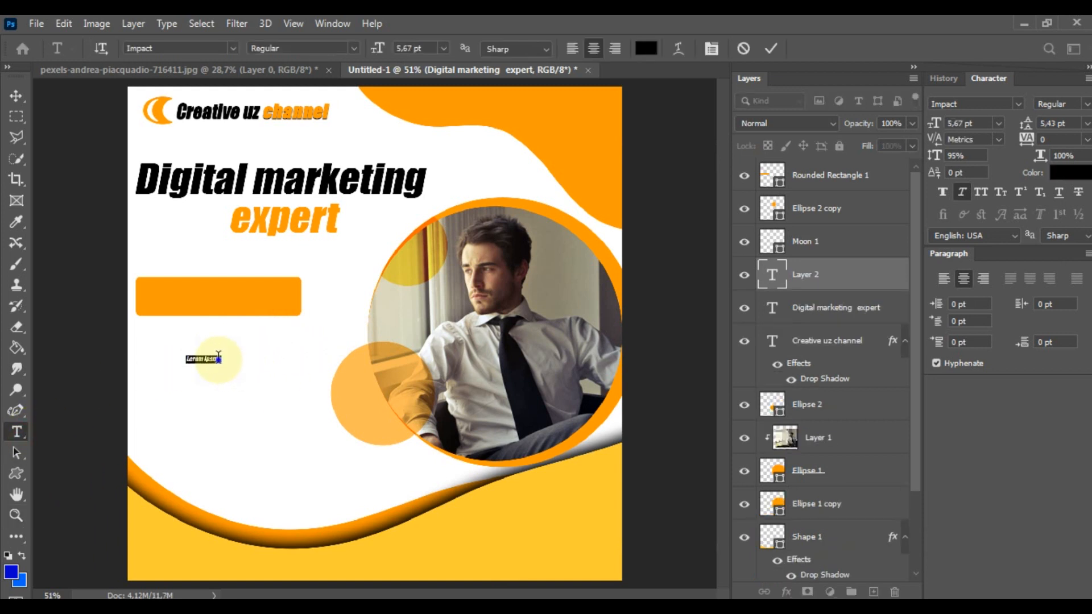
right_click(219, 357)
left_click(278, 98)
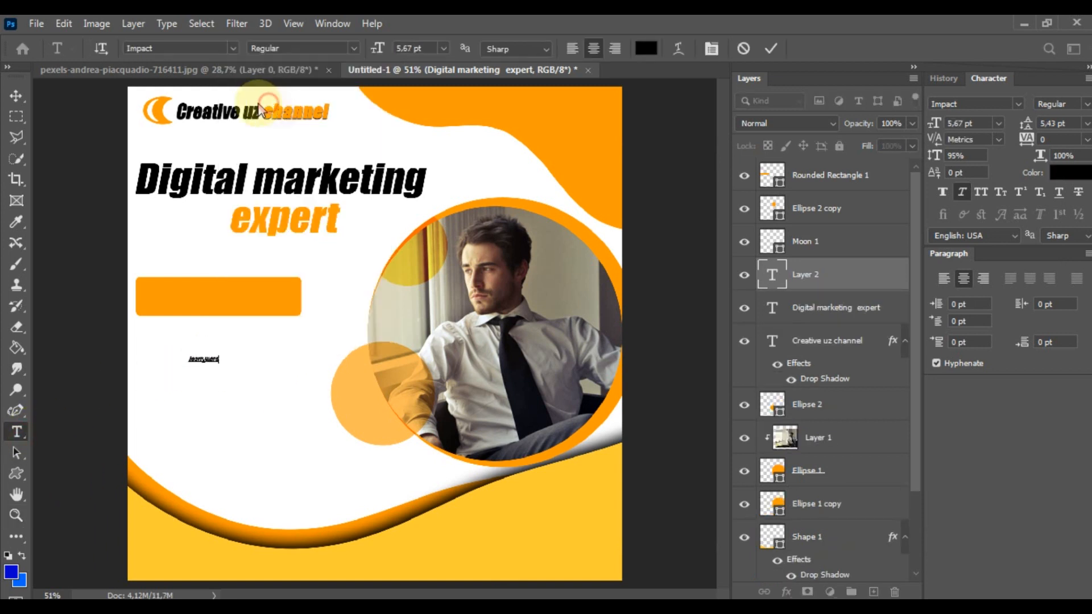
left_click(26, 105)
Enlarge "learn more" to about 21.3 pt, centre it on the orange label and bring its layer above the rounded rectangle.
left_click_drag(219, 355, 274, 318)
left_click_drag(177, 289, 166, 283)
key("Return")
left_click_drag(832, 279, 829, 167)
key("z")
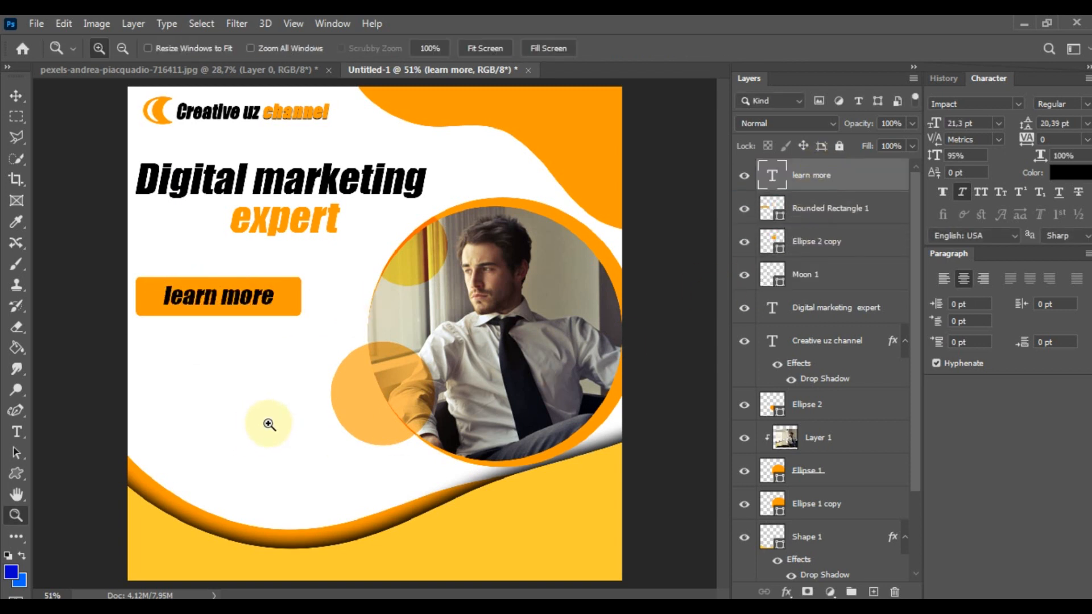
Scale the orange label and its text down together until the text is about 16.04 pt, and move them just above the wave.
key("v")
left_click(856, 210, "shift")
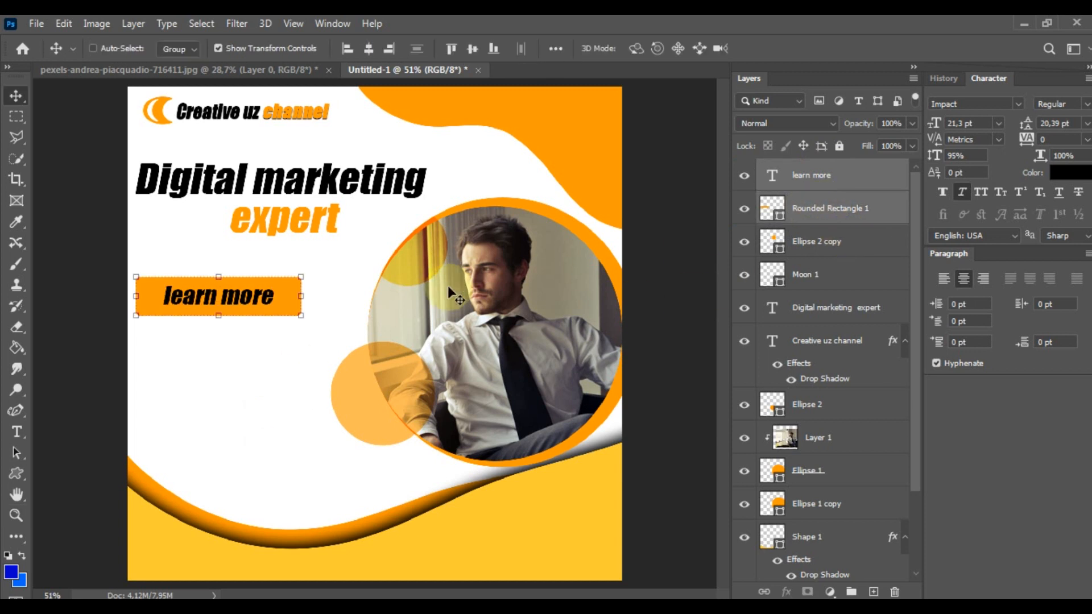
left_click_drag(302, 314, 274, 300)
key("Return")
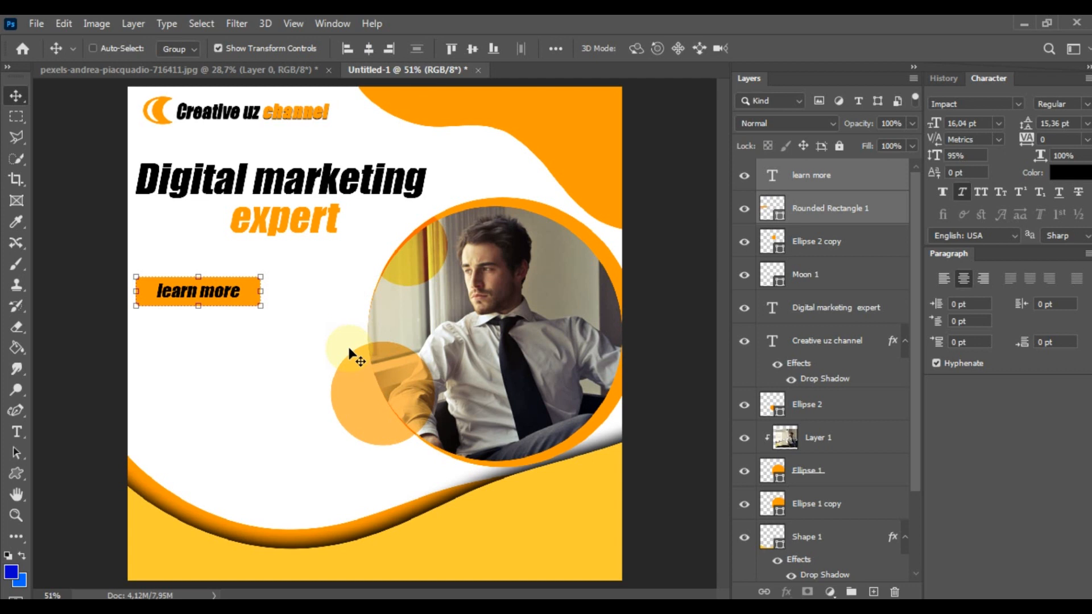
key("z")
key("v")
left_click_drag(244, 296, 261, 432)
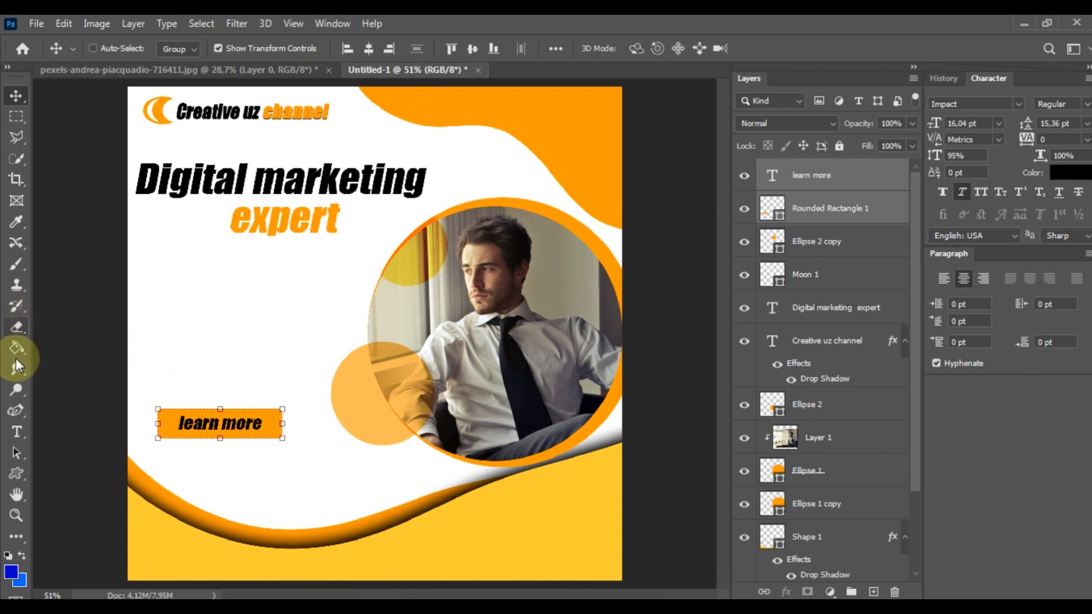
Add a paragraph text box with lorem ipsum placeholder text at 16 pt between the headline and the "learn more" label.
left_click(17, 432)
left_click_drag(143, 266, 327, 372)
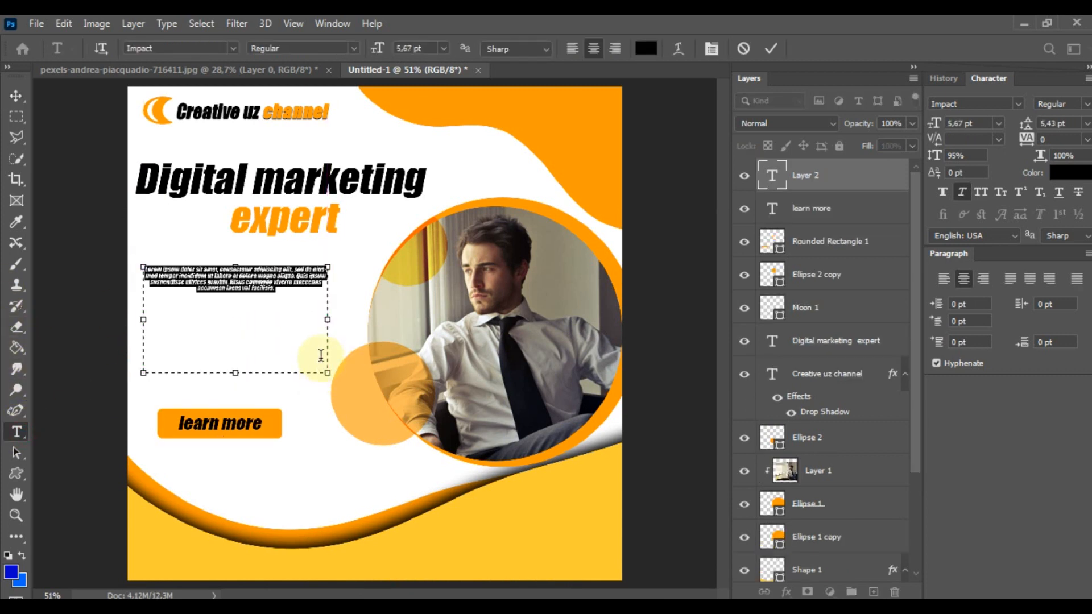
left_click(444, 49)
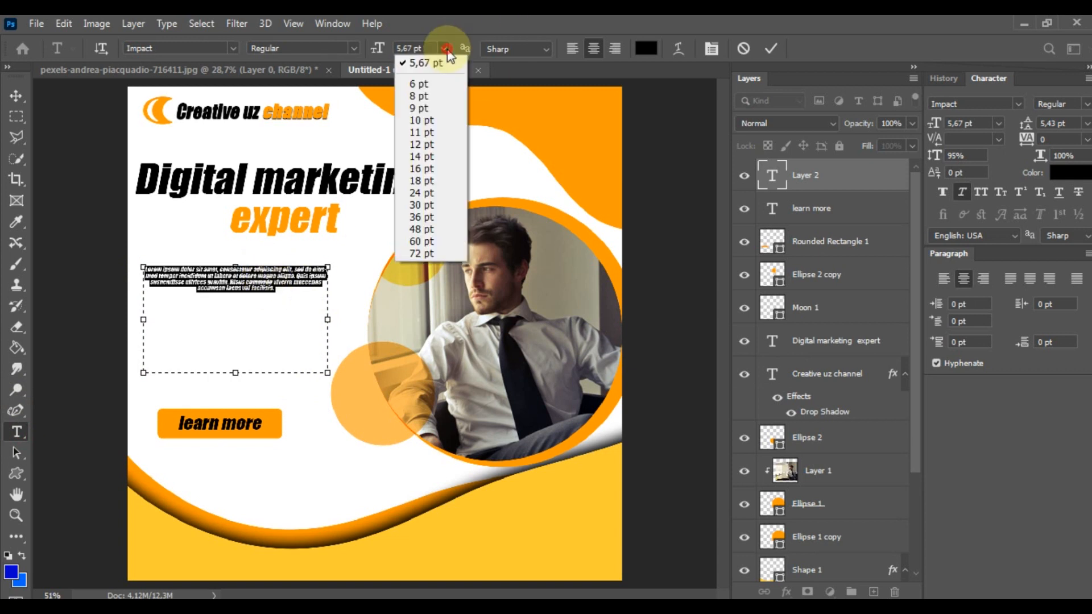
left_click(439, 167)
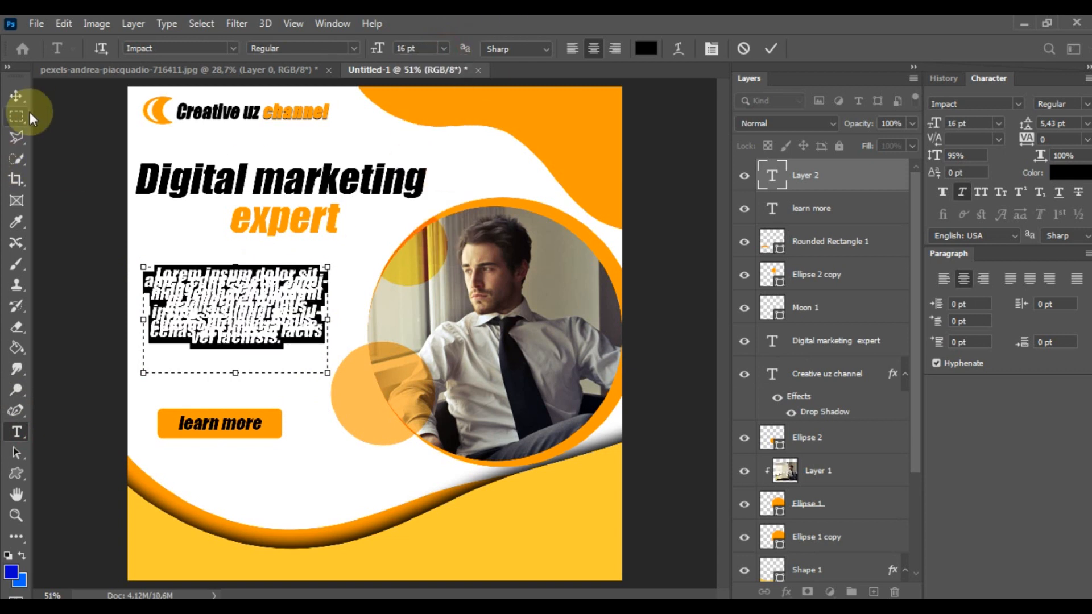
left_click(16, 95)
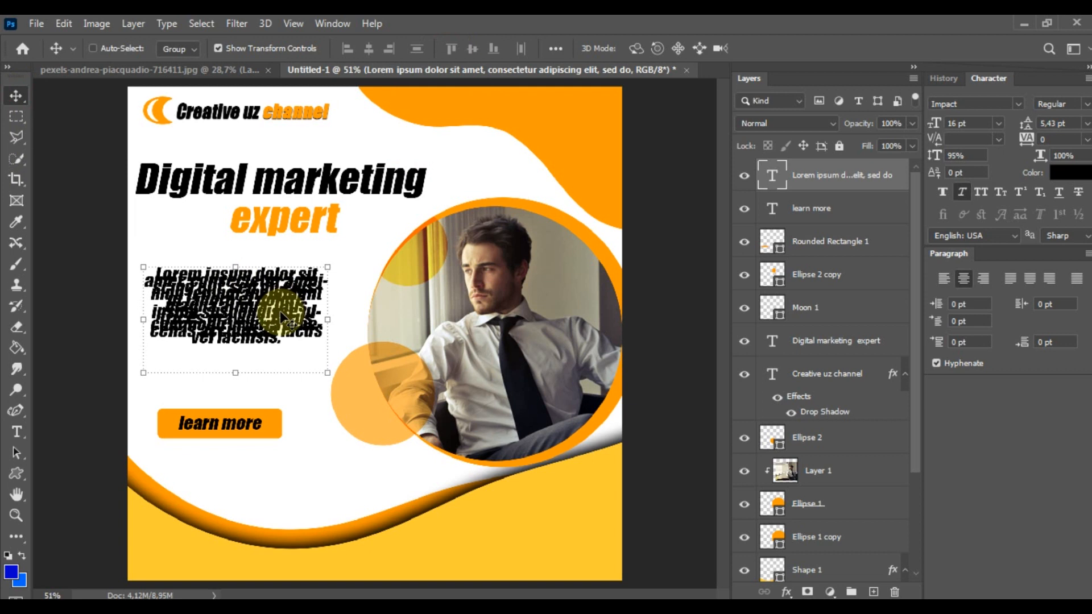
Set the leading of the placeholder paragraph to 14 pt.
double_click(773, 178)
scroll(1057, 124, "up", 7)
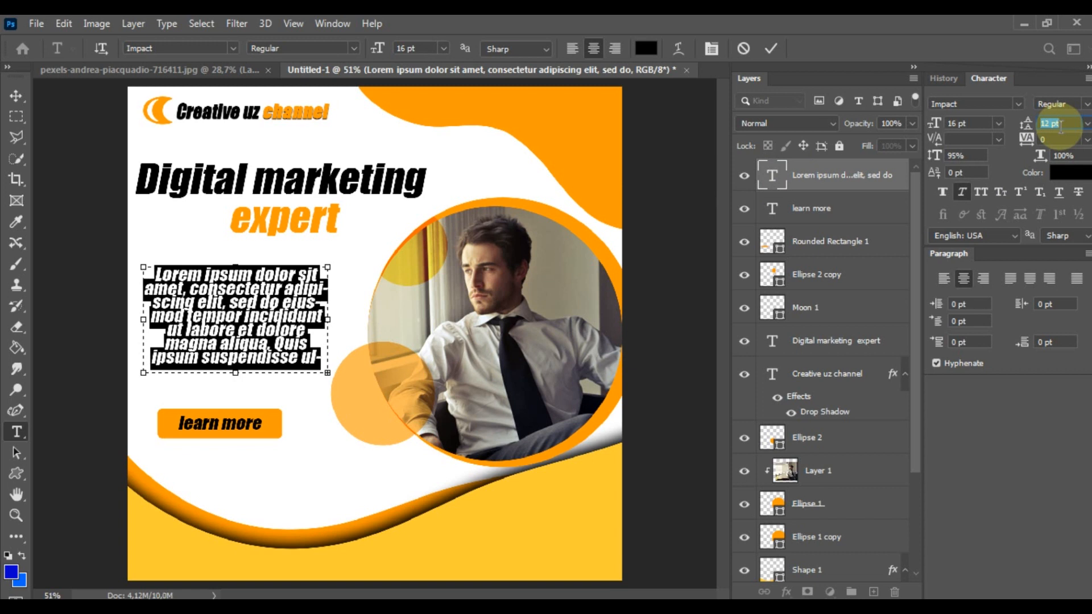
scroll(1057, 123, "up", 2)
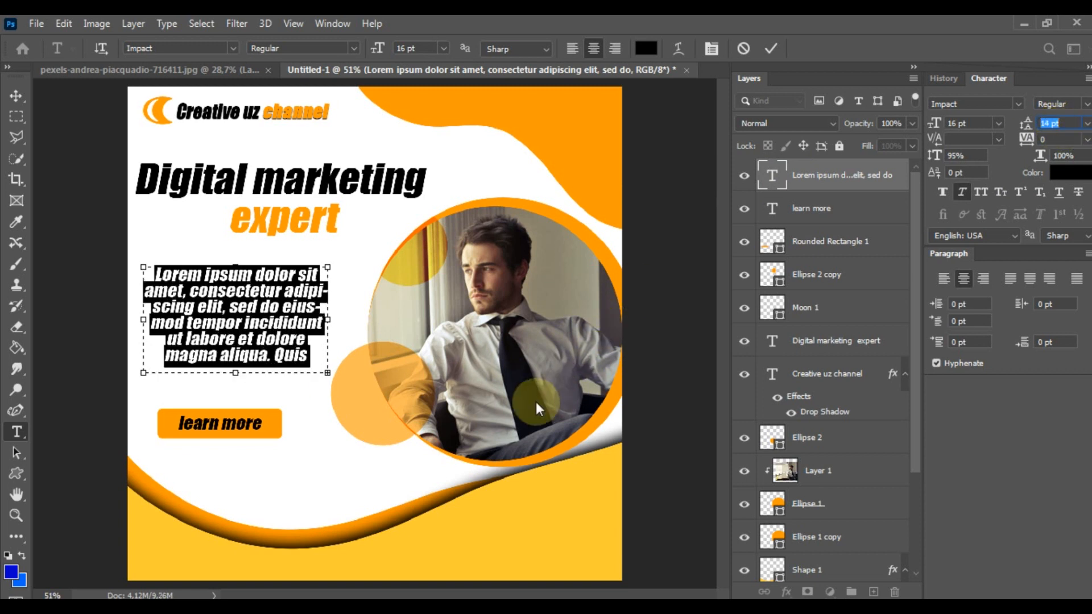
Delete the placeholder text that follows "magna aliqua." so the paragraph ends with that sentence.
left_click(270, 358)
key("Delete")
key("Delete")
key("Delete")
key("Delete")
key("Delete")
key("Delete")
key("Delete")
key("Delete")
key("Delete")
key("Delete")
key("Delete")
key("Delete")
left_click(16, 95)
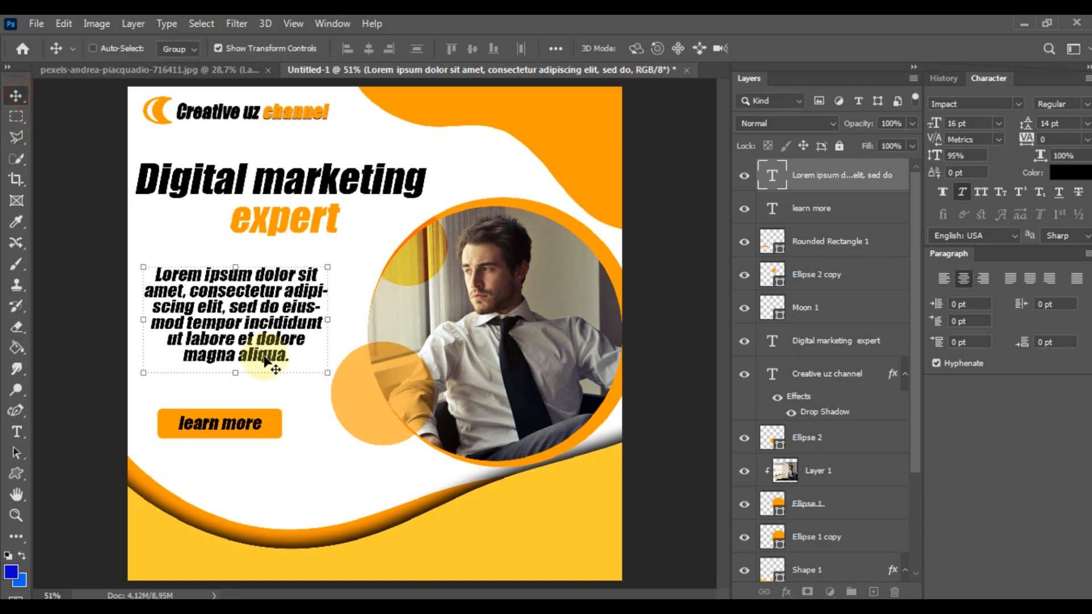
Enlarge the placeholder paragraph slightly, to about 16.61 pt.
left_click_drag(329, 266, 335, 262)
key("Return")
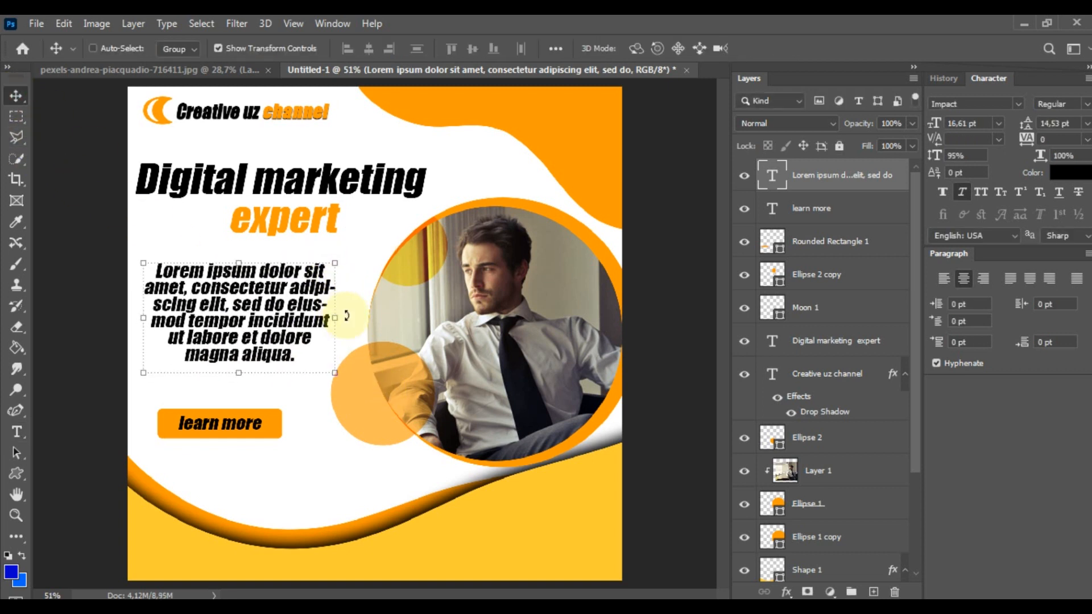
key("z")
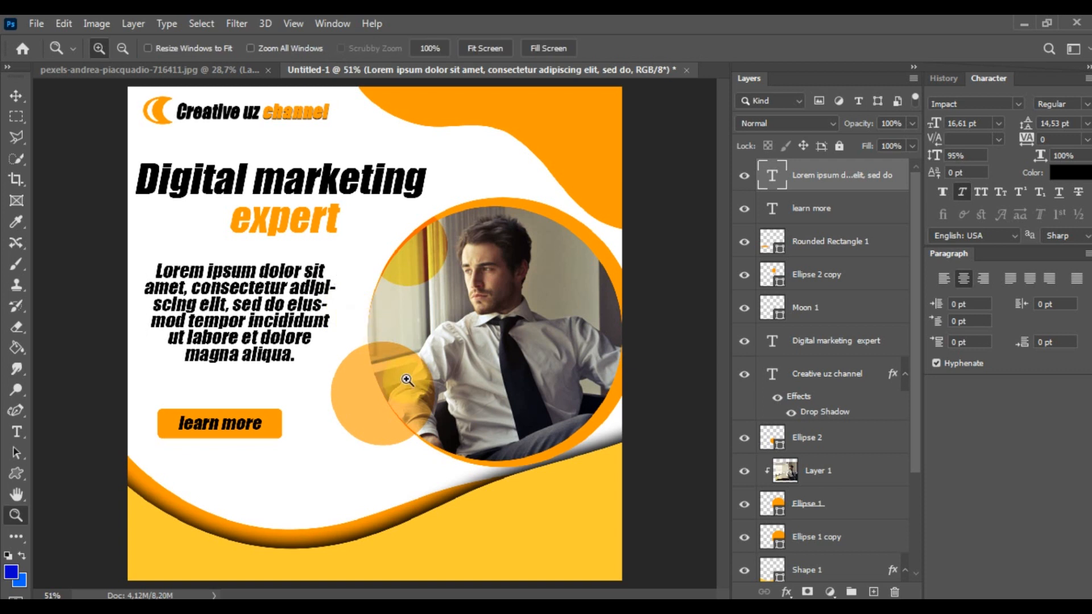
Draw a diagonal-stripe Tile 2 custom shape about 179 px square and move it into the artwork's upper-right corner.
left_click(16, 473)
right_click(443, 389)
scroll(462, 405, "down", 10)
left_click(568, 405)
mouse_move(537, 109)
left_mouse_down()
mouse_move(614, 145)
mouse_move(589, 187)
mouse_move(612, 184)
left_mouse_up()
left_click(16, 95)
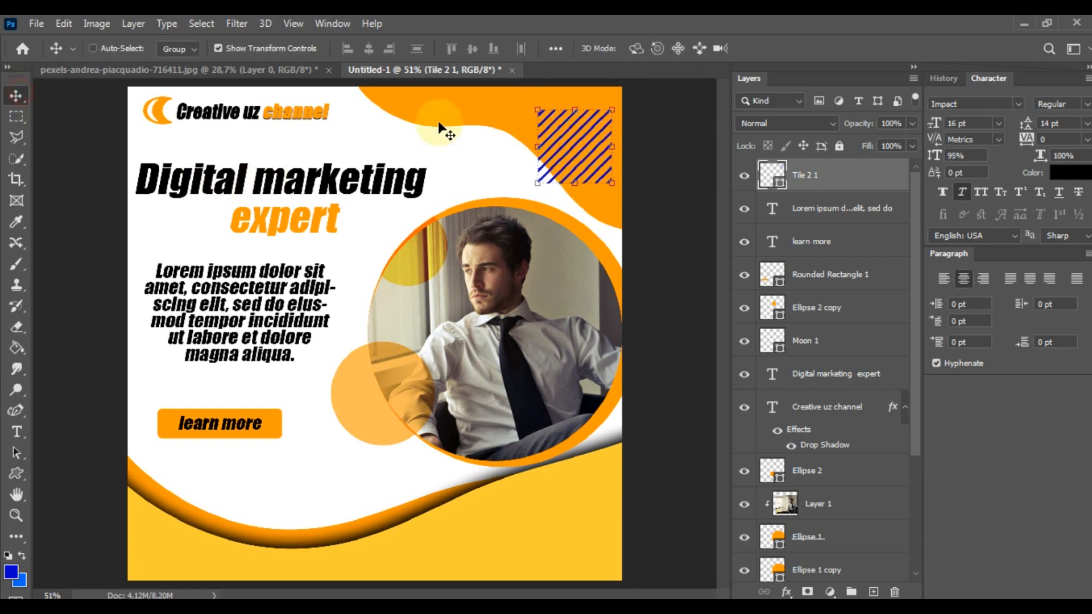
left_click_drag(575, 138, 584, 111)
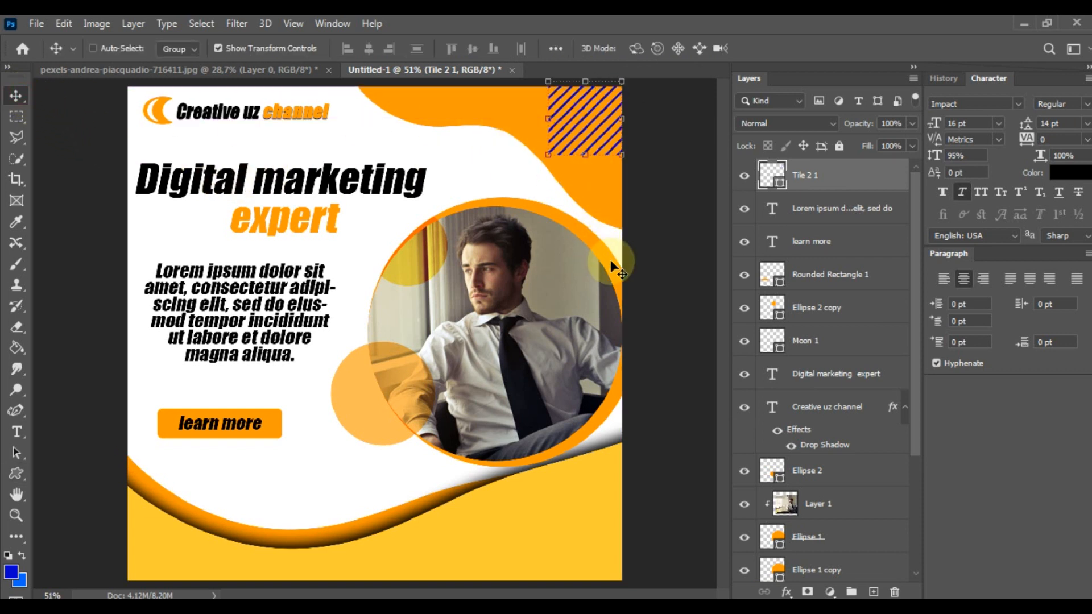
key("z")
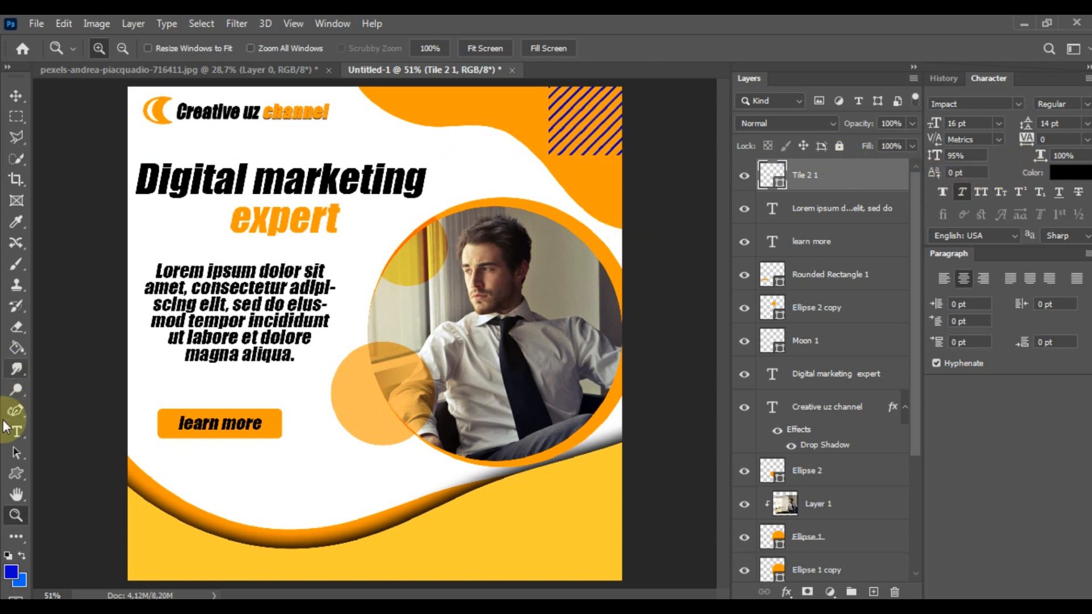
Change the fill of the diagonal-stripe shape to white.
left_click(16, 474)
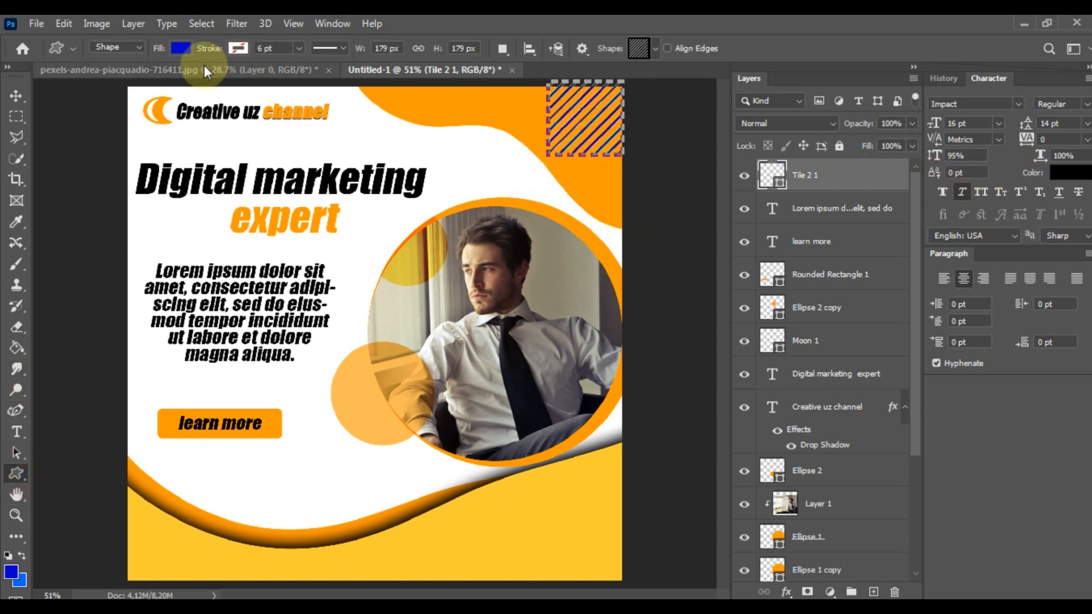
left_click(183, 50)
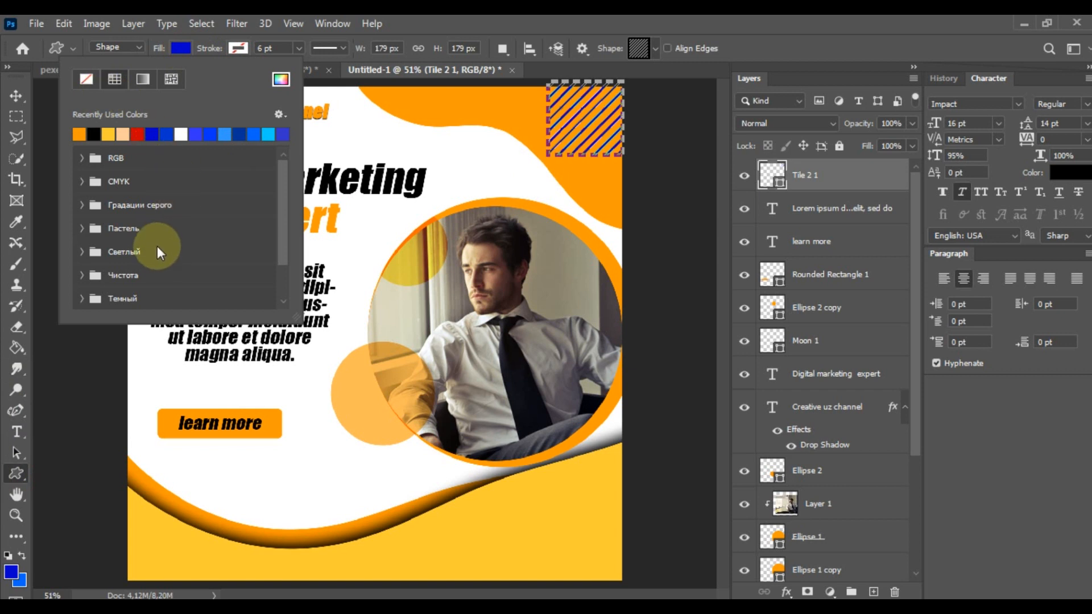
left_click(181, 134)
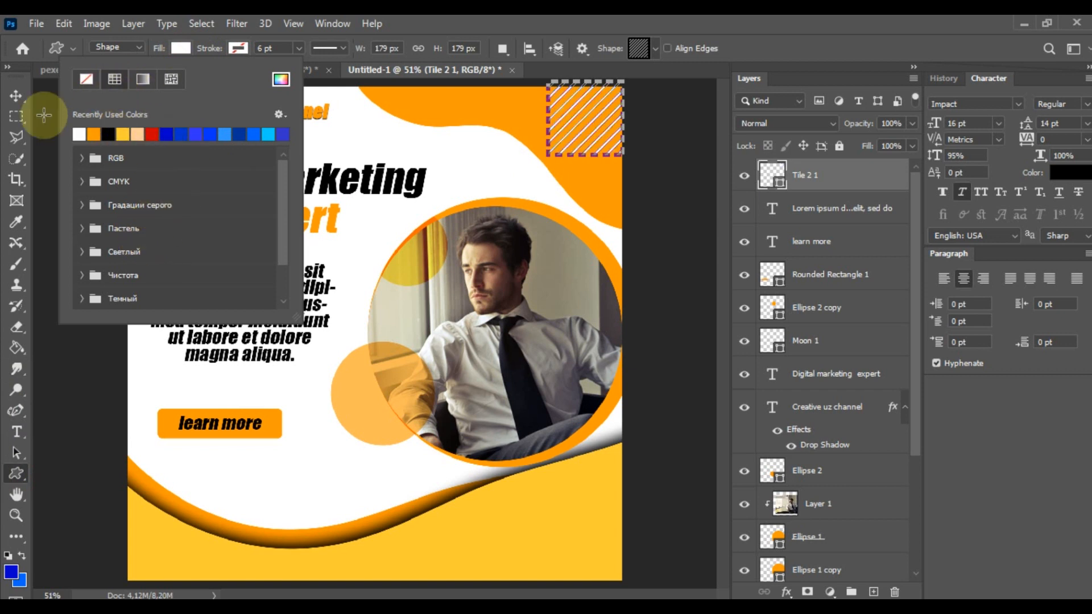
left_click(14, 98)
key("z")
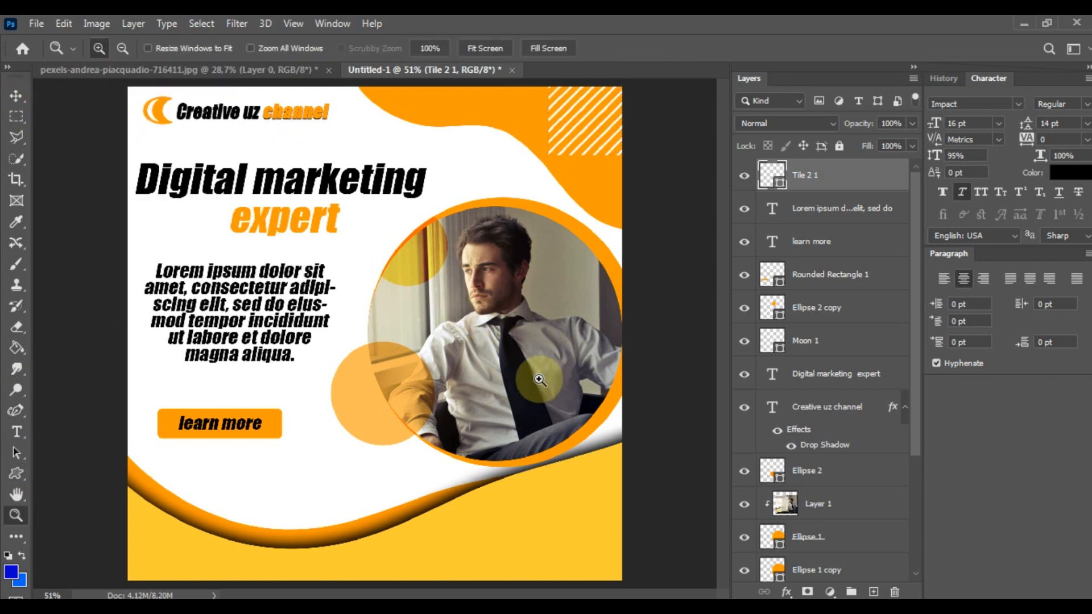
Duplicate the white diagonal-stripe shape and move the copy straight down into the artwork's lower-right corner.
key("v")
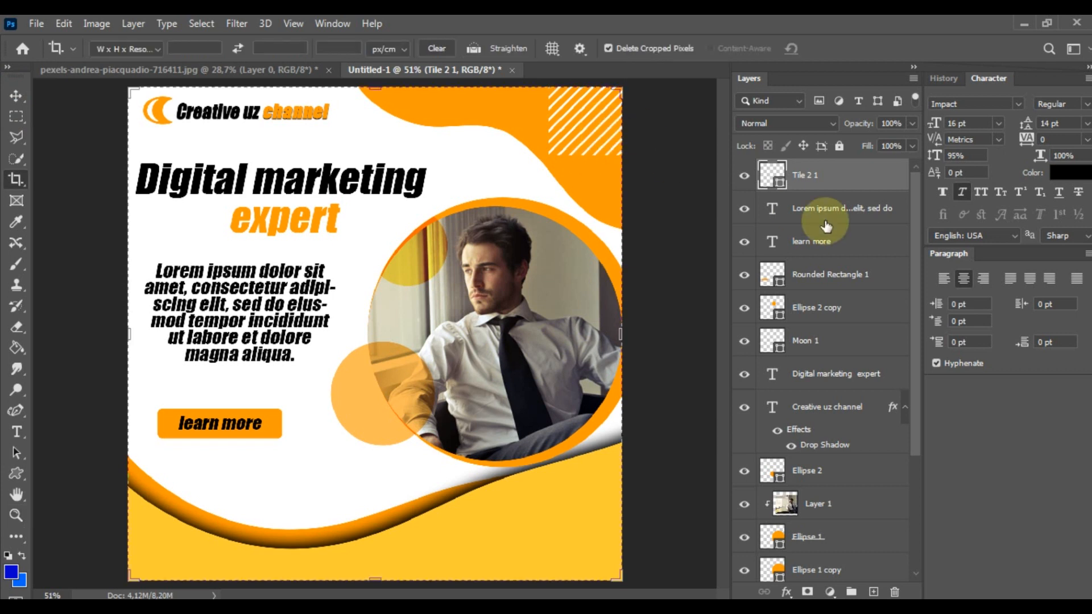
left_click_drag(834, 186, 874, 592)
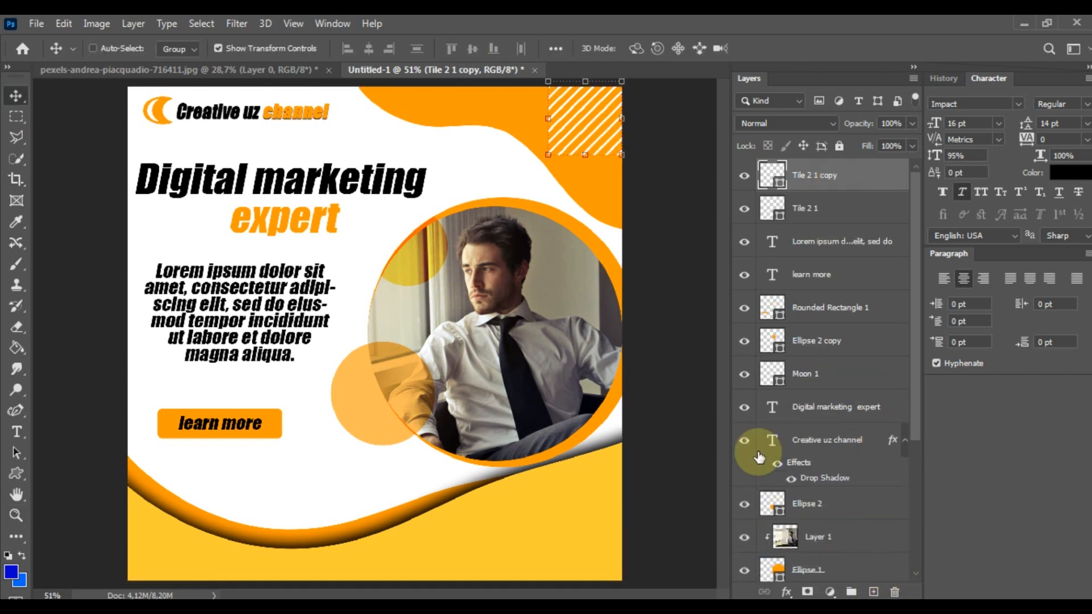
left_click_drag(563, 147, 565, 555)
key("z")
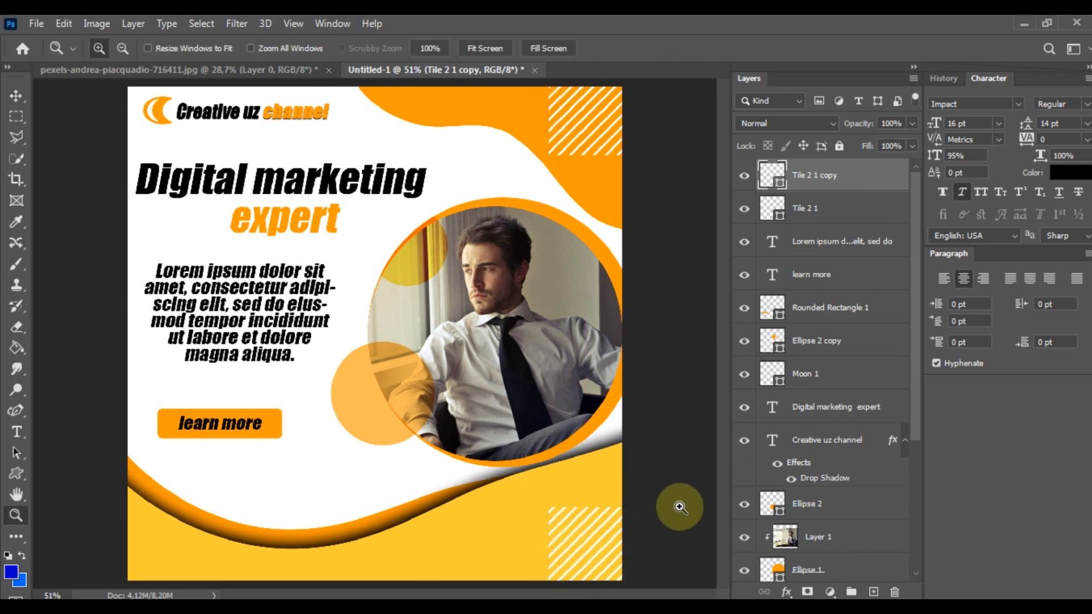
key("c")
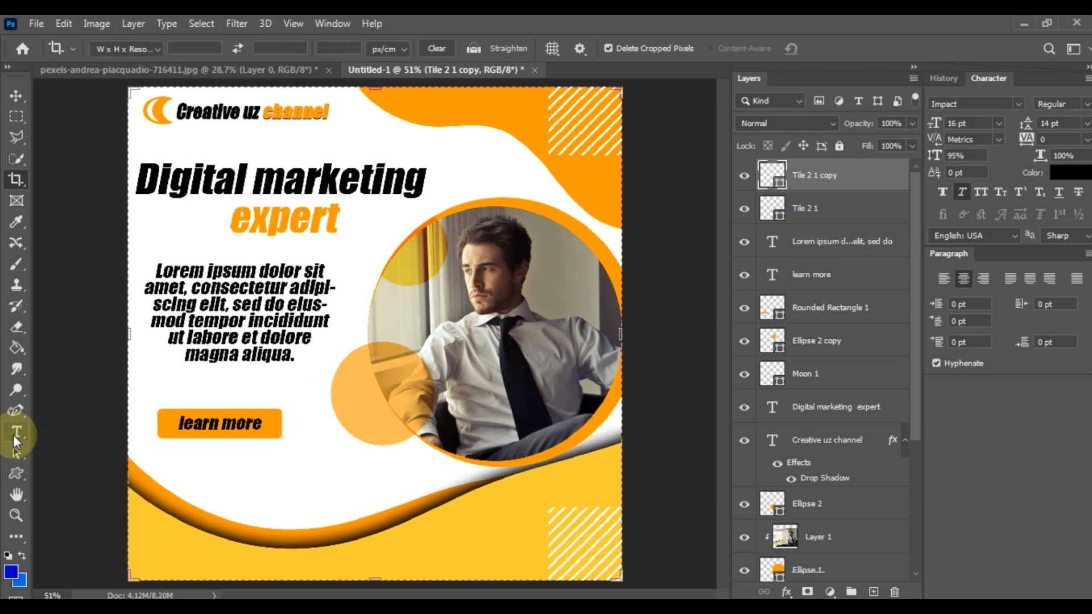
Shift the "learn more" label together with its rounded rectangle slightly right and up, and lower the placeholder paragraph to sit closer above it.
left_click(16, 96)
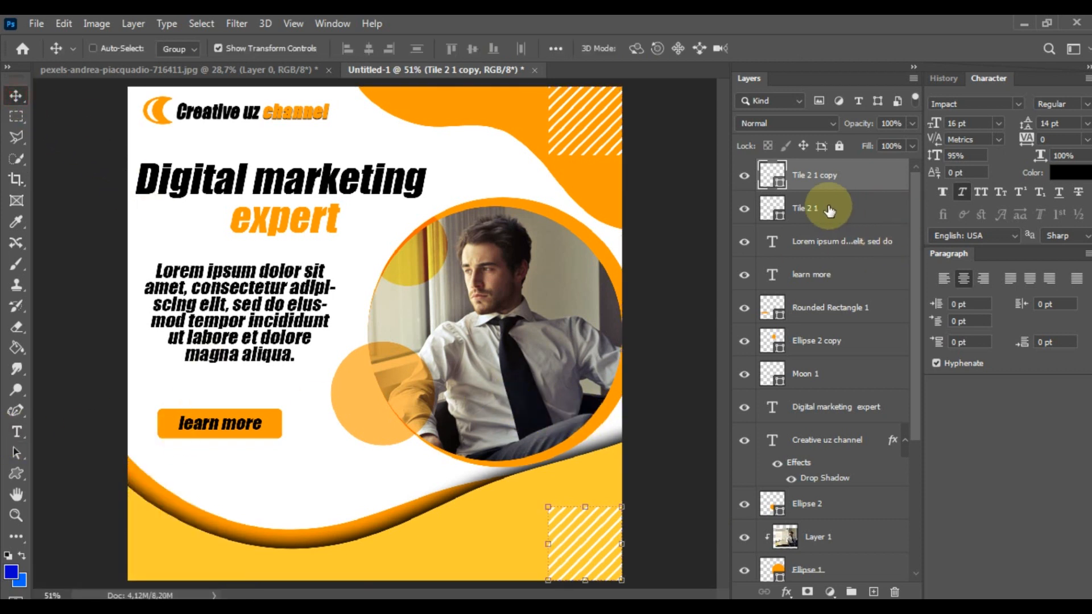
left_click(823, 308)
left_click(822, 276, "shift")
mouse_move(260, 424)
left_mouse_down()
mouse_move(255, 414)
mouse_move(271, 424)
mouse_move(265, 390)
mouse_move(280, 444)
mouse_move(281, 425)
left_mouse_up()
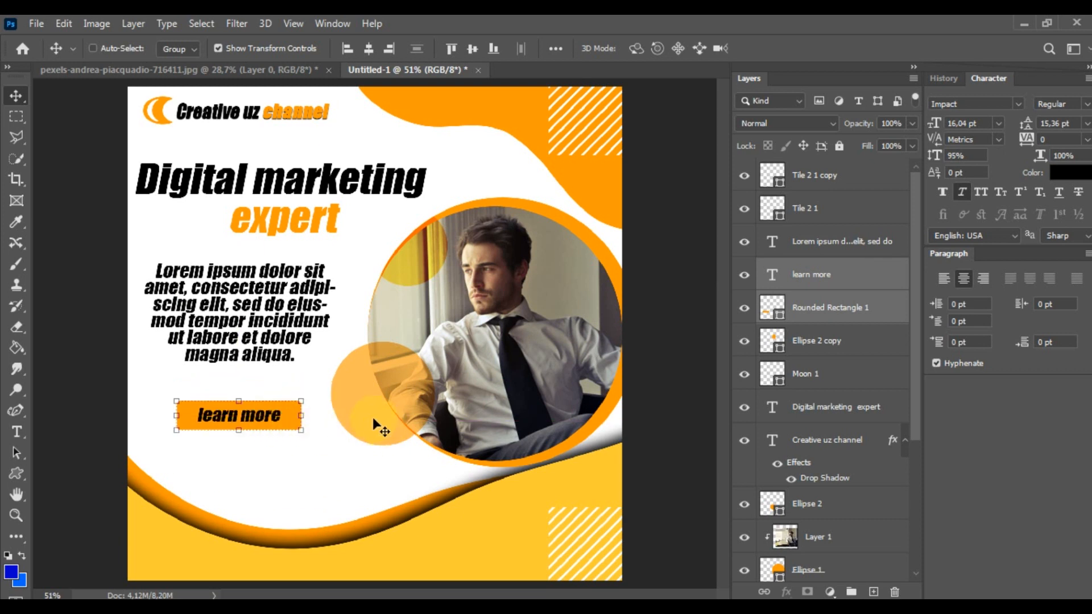
left_click_drag(243, 333, 244, 348)
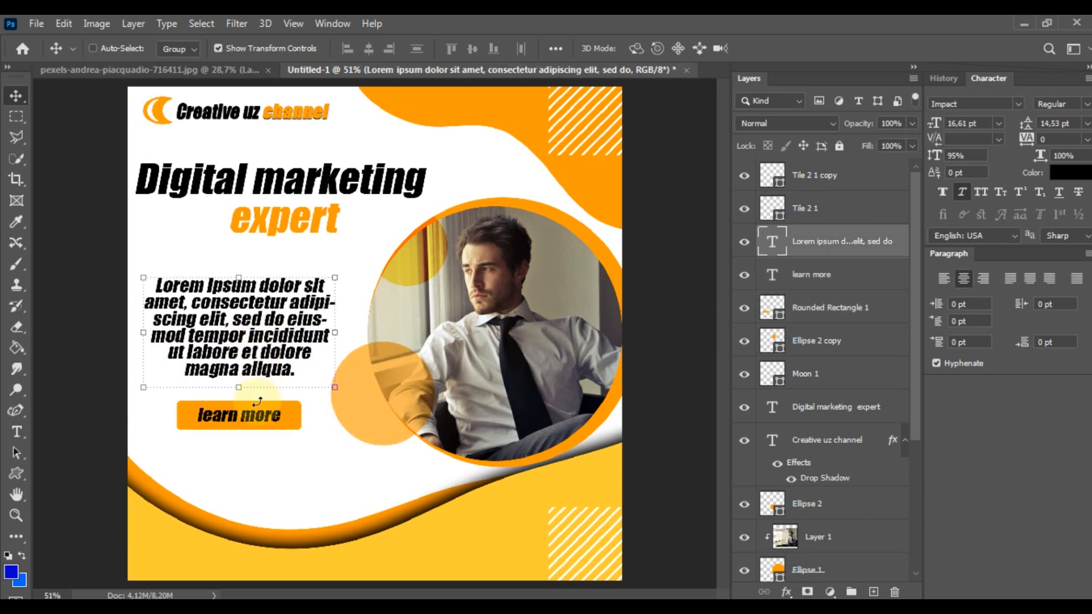
key("z")
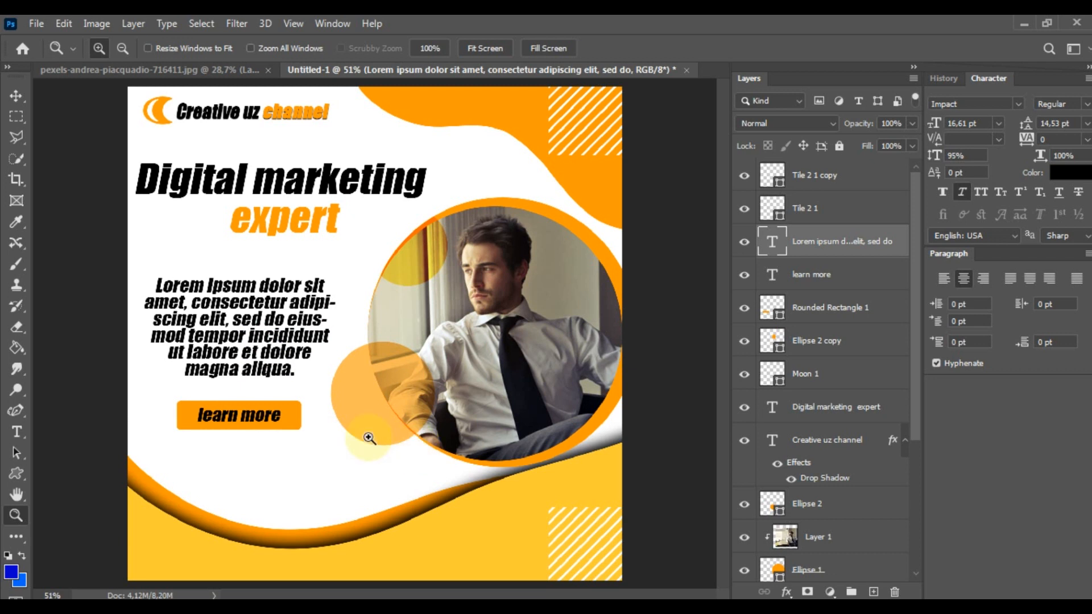
Switch to the Creative UZ Notepad file, copy the line "call for more info" and return to the Photoshop artwork.
key("alt+Tab")
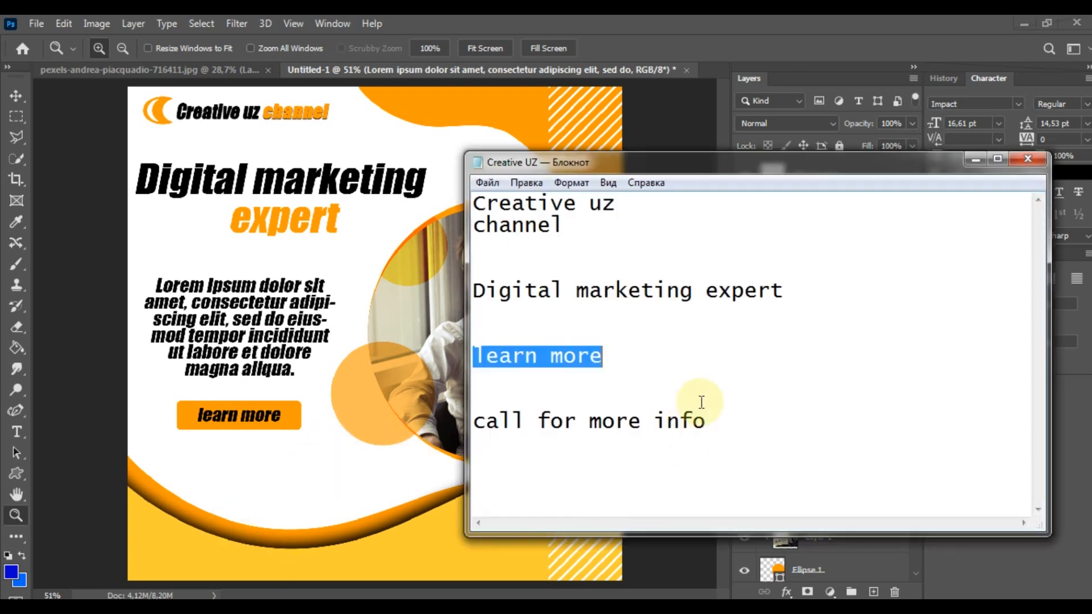
left_click_drag(717, 418, 388, 418)
right_click(519, 419)
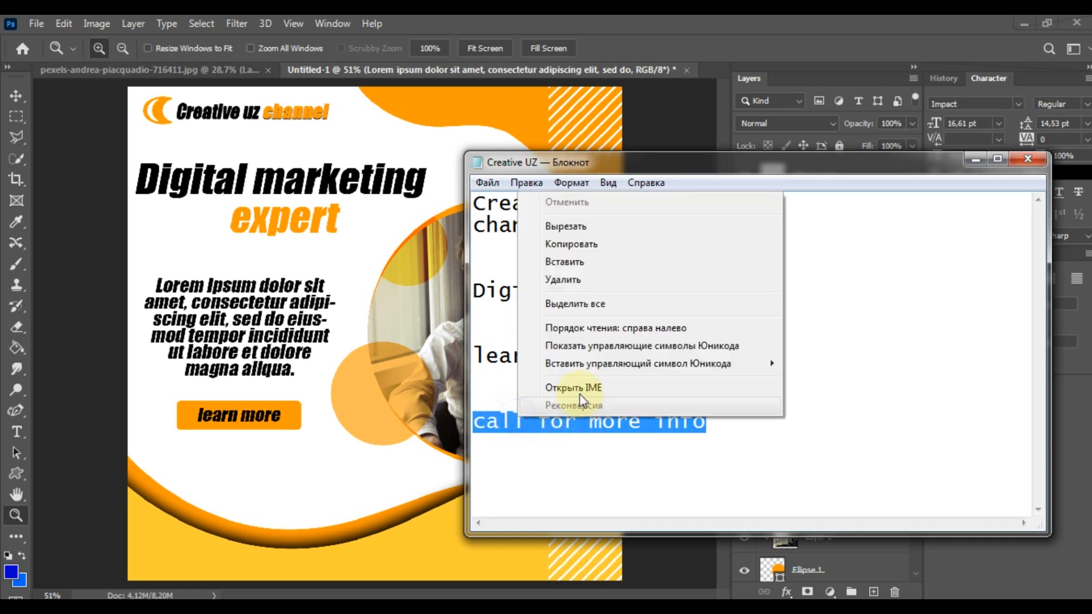
left_click(573, 251)
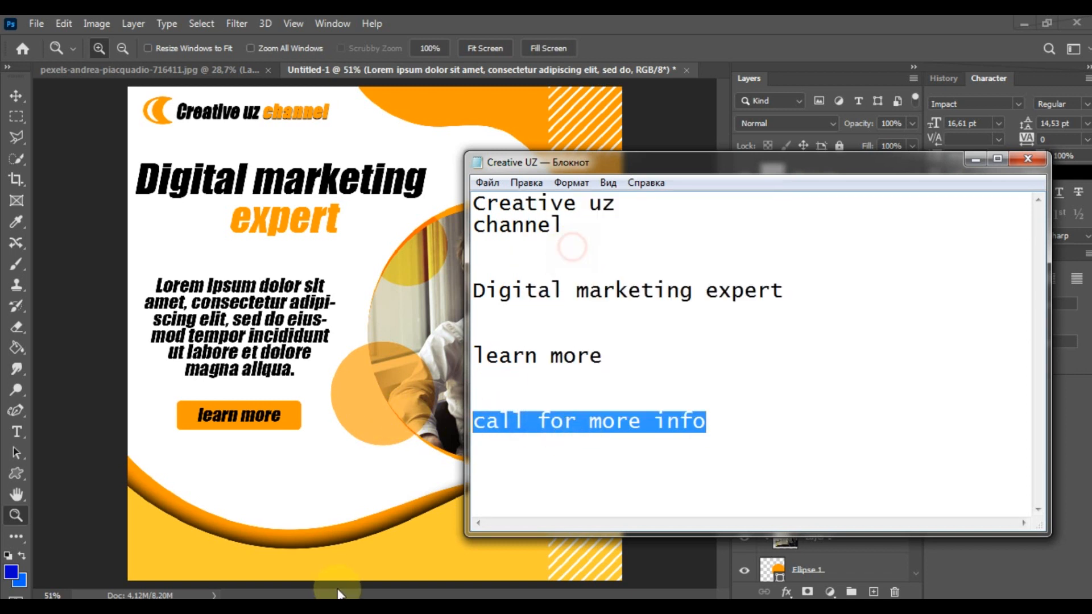
left_click(227, 550)
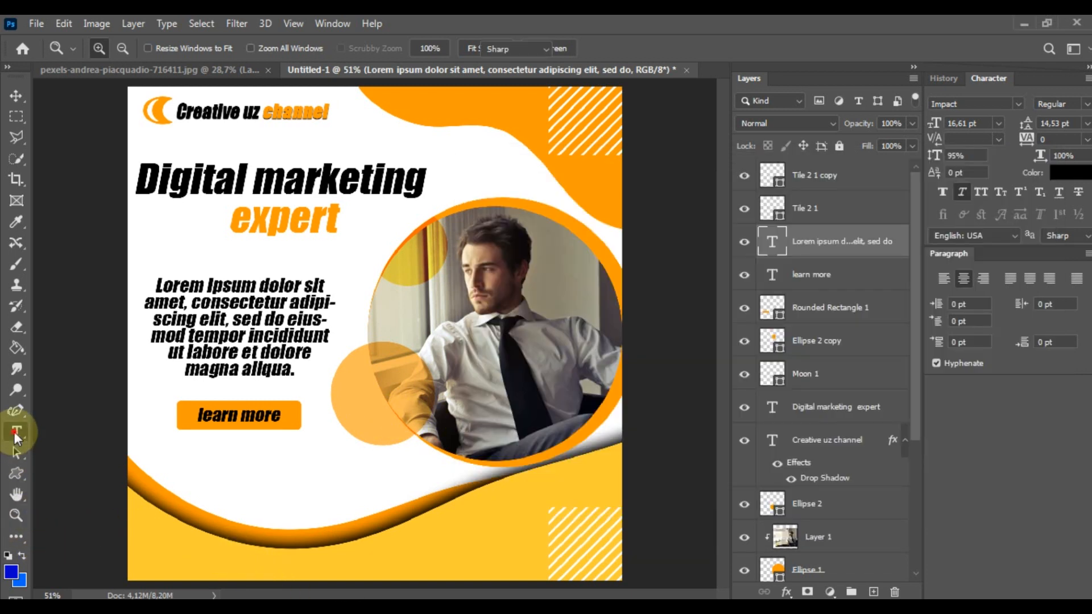
Add a text layer with the copied "call for more info" and position it on the yellow wave near the artwork's lower edge.
left_click(16, 432)
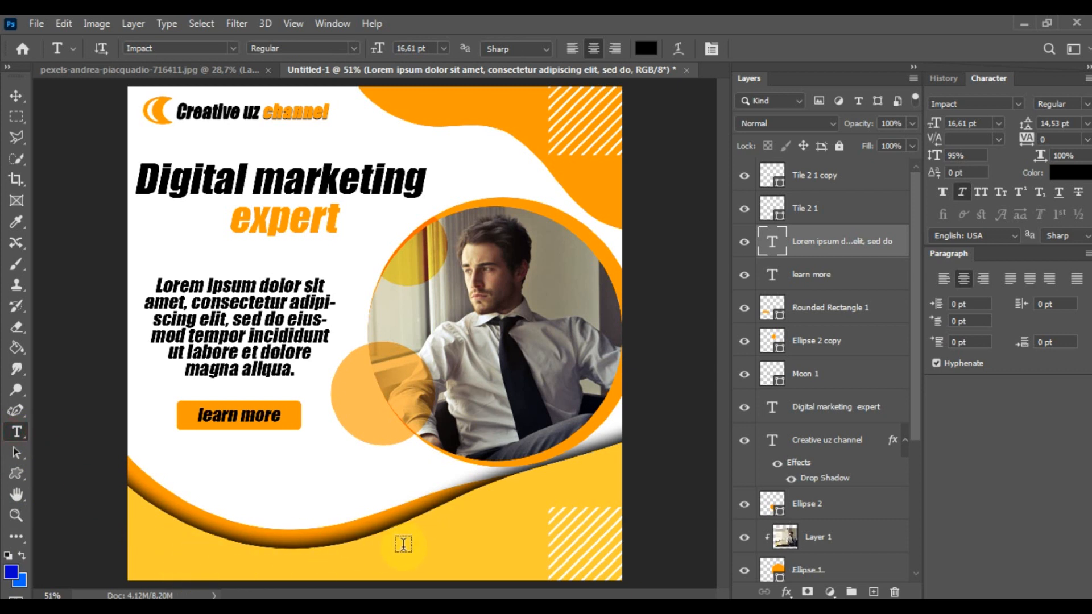
left_click(153, 556)
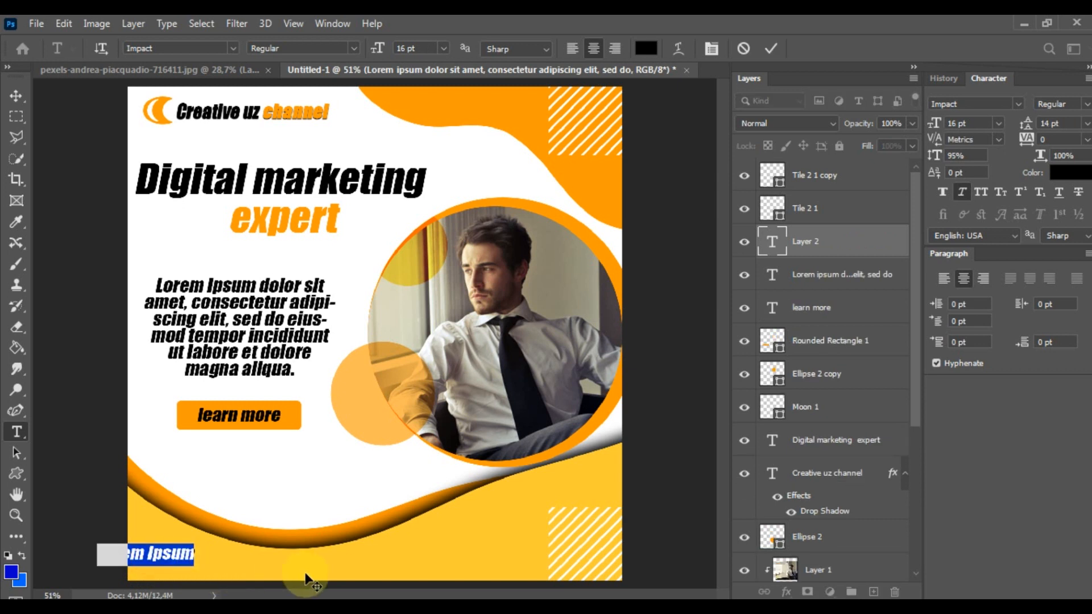
right_click(189, 565)
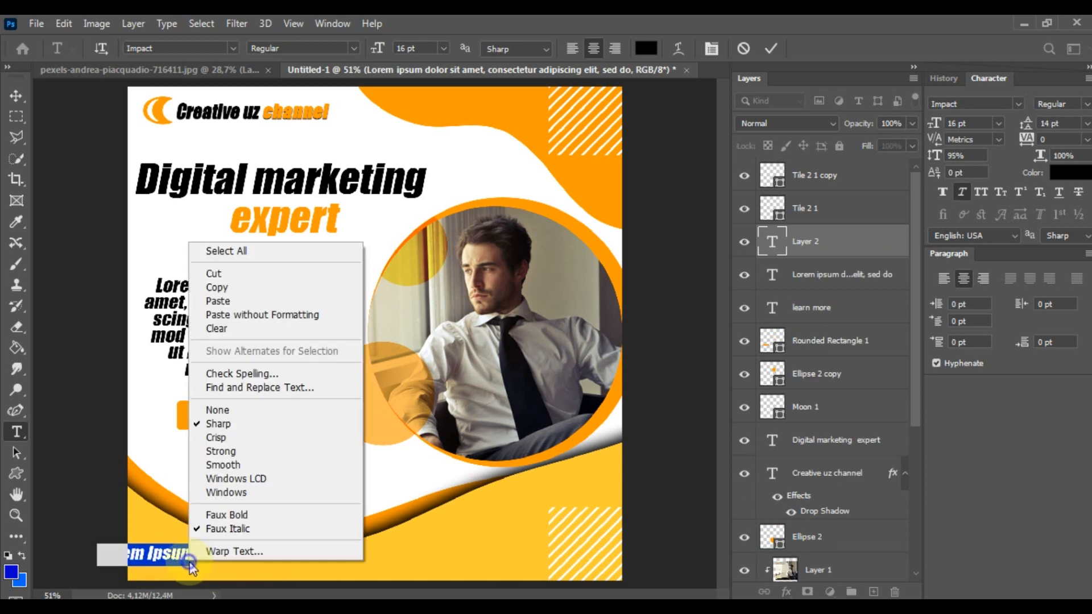
left_click(219, 300)
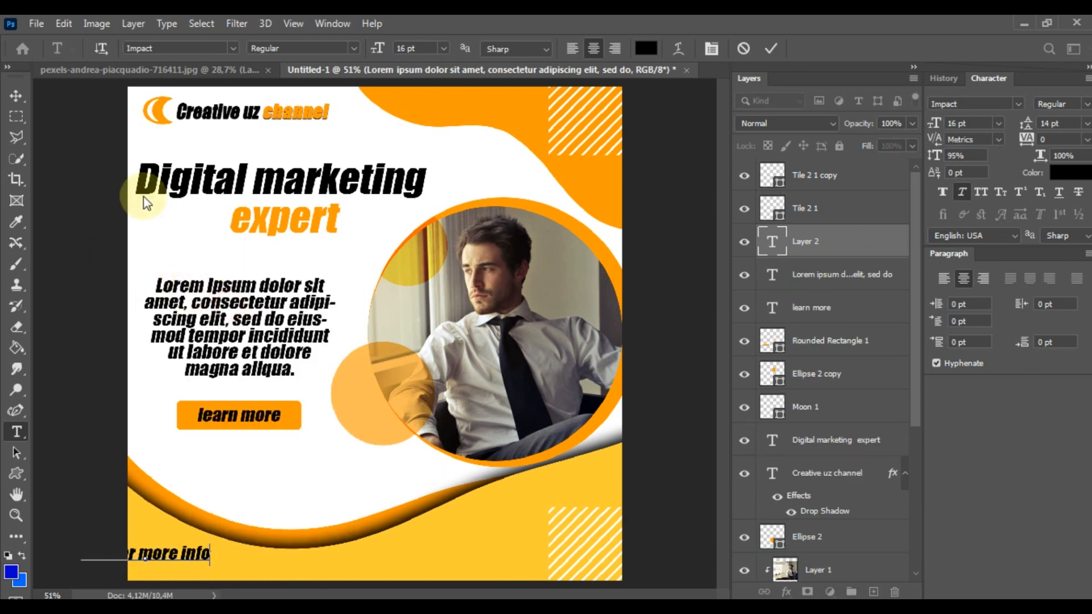
left_click(16, 95)
left_click_drag(185, 561, 270, 577)
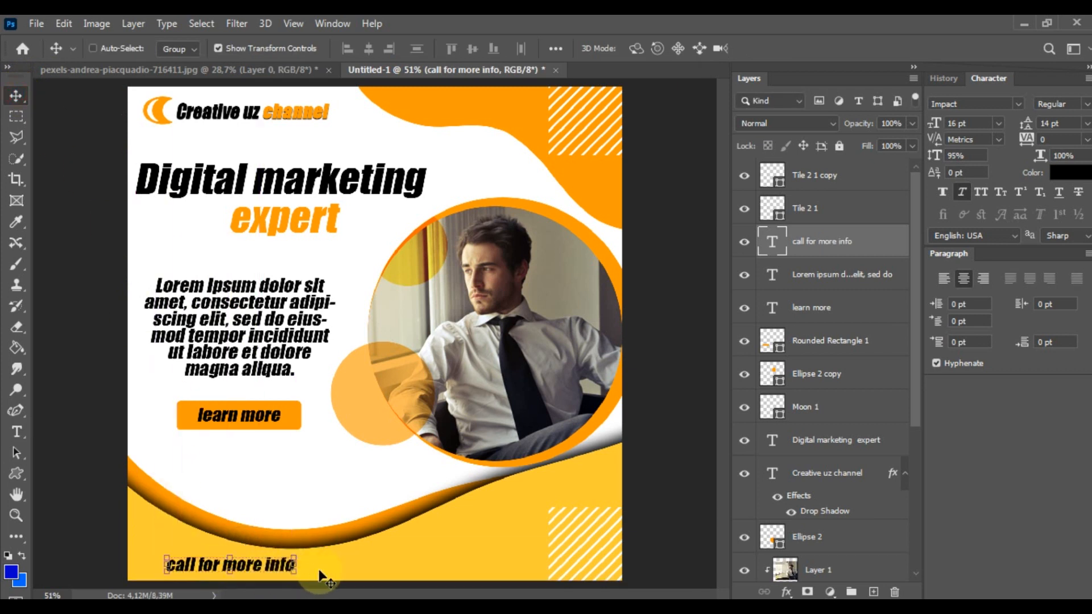
Append the contact phone number to the "call for more info" text and move the line right to centre it along the lower edge.
key("t")
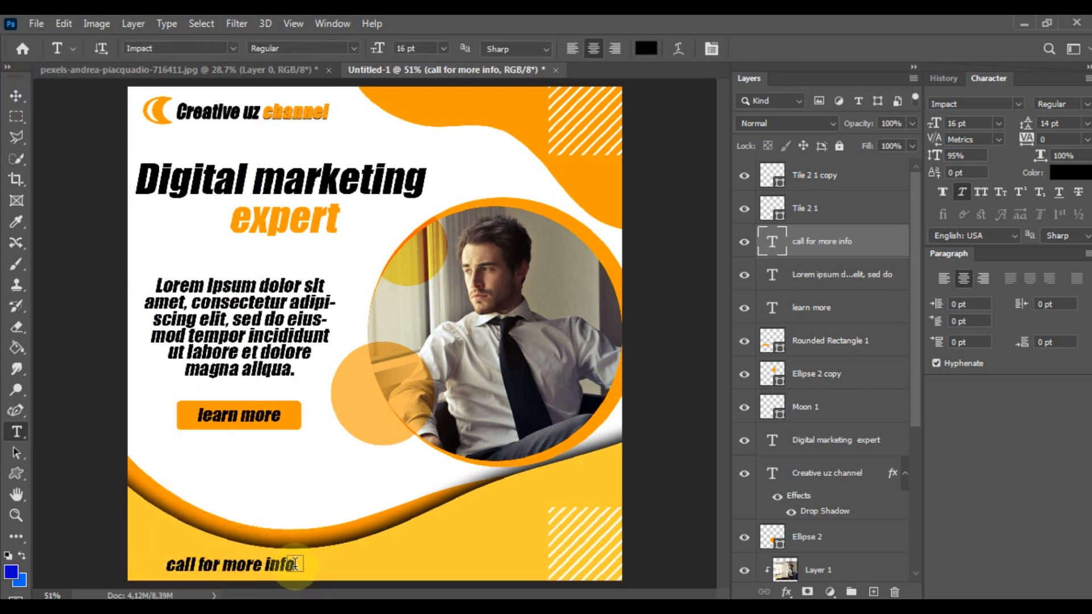
left_click(292, 564)
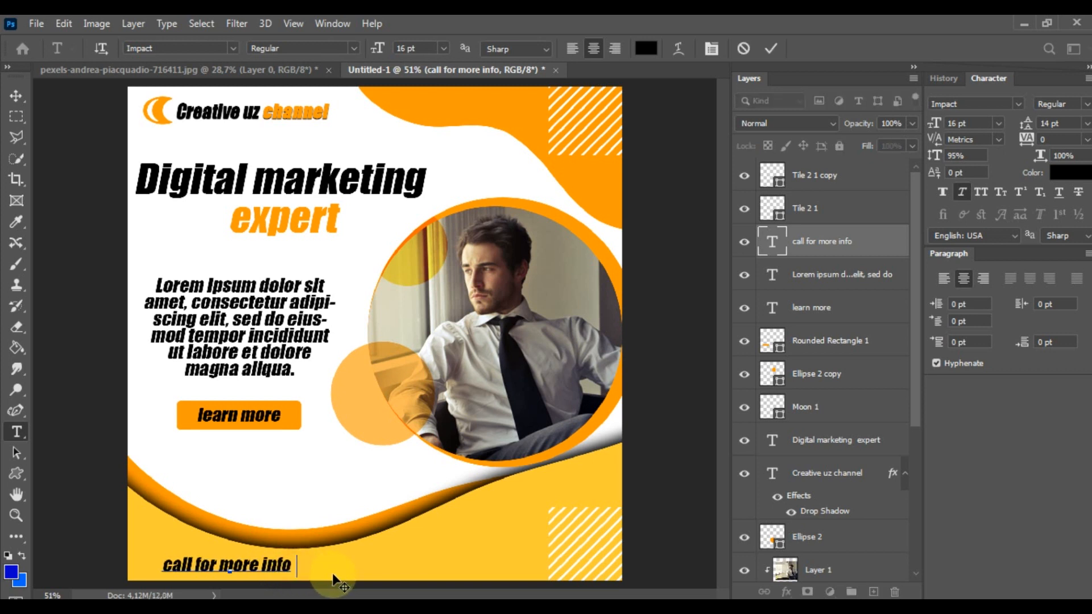
type("+99")
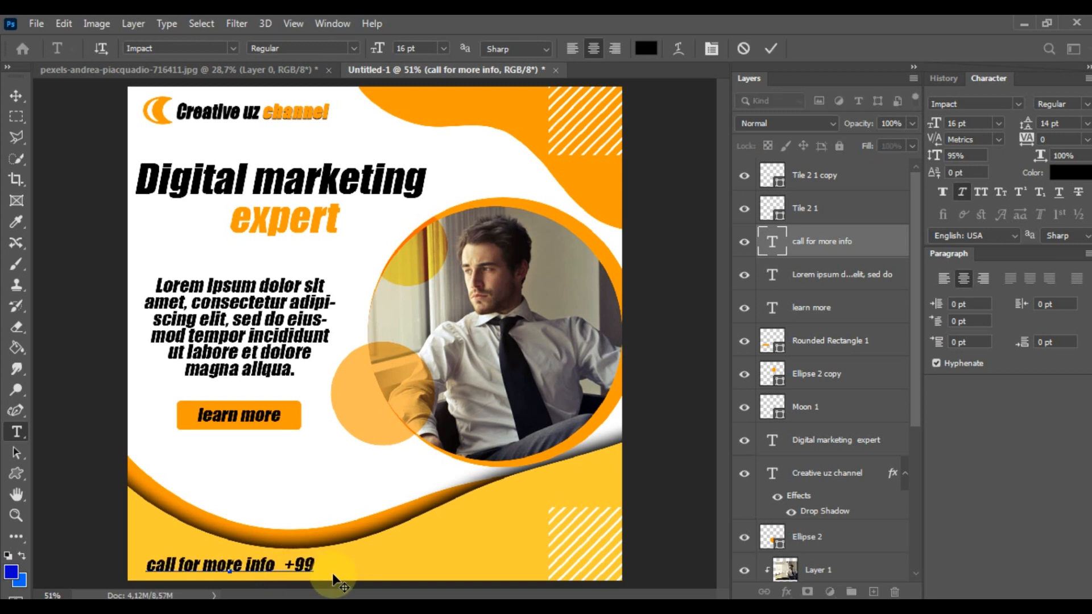
type("99")
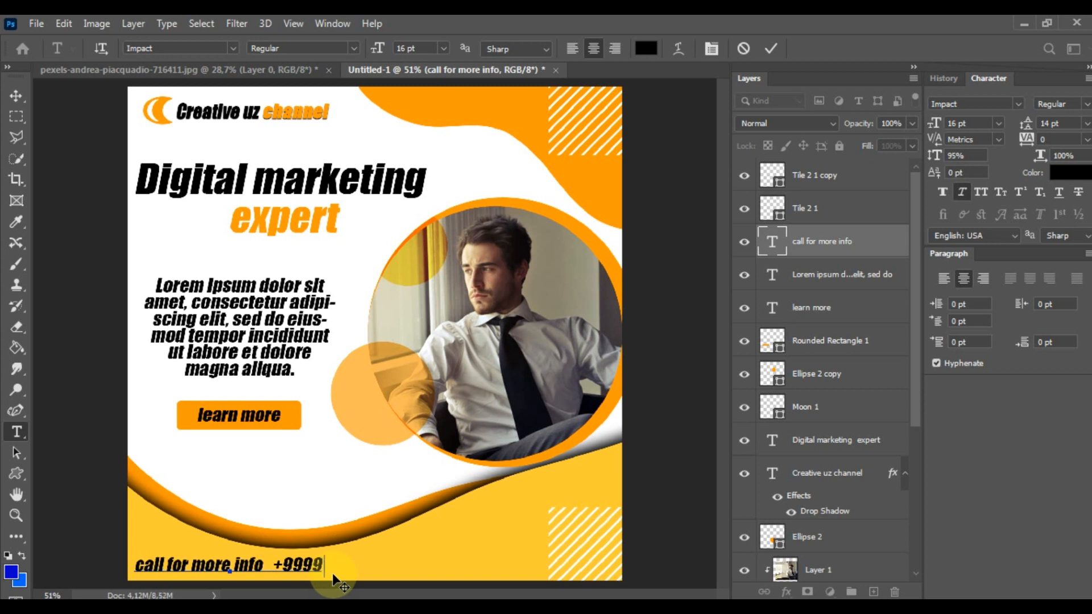
type(" 99 99 99")
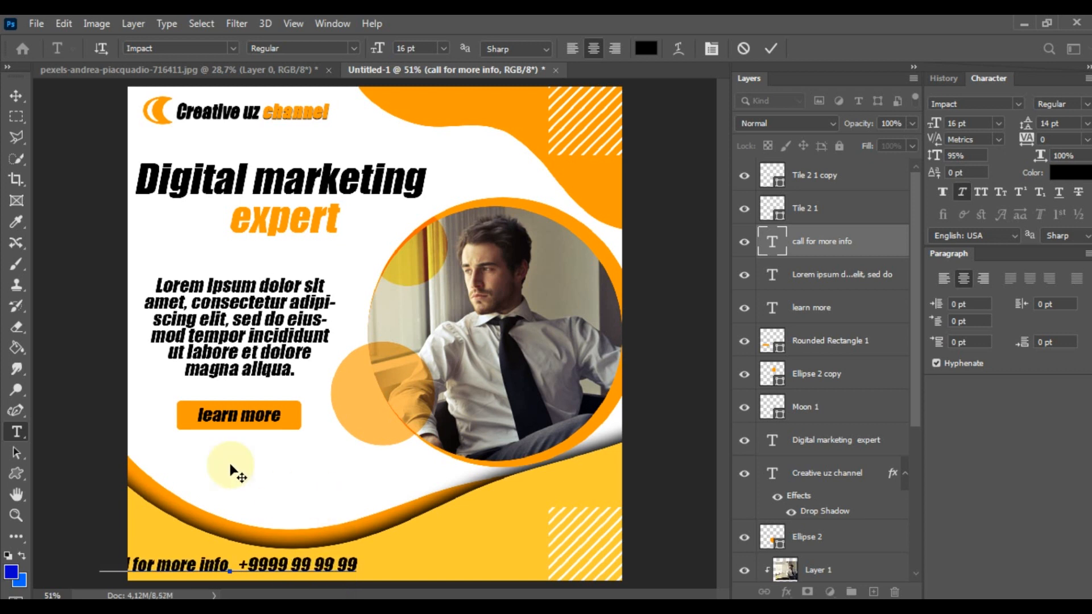
left_click(15, 96)
left_click_drag(318, 568, 434, 569)
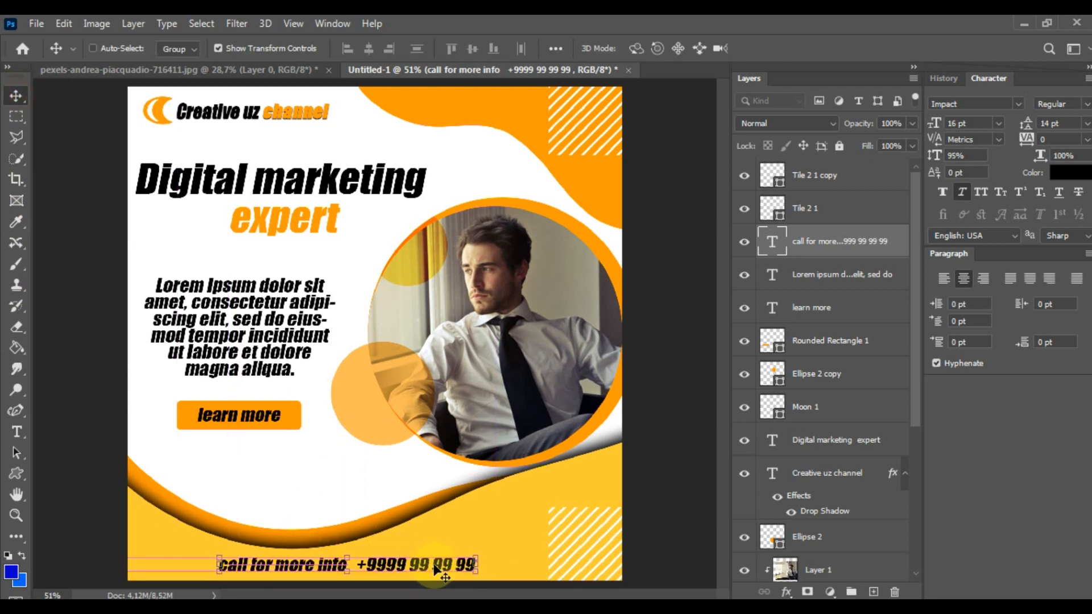
key("z")
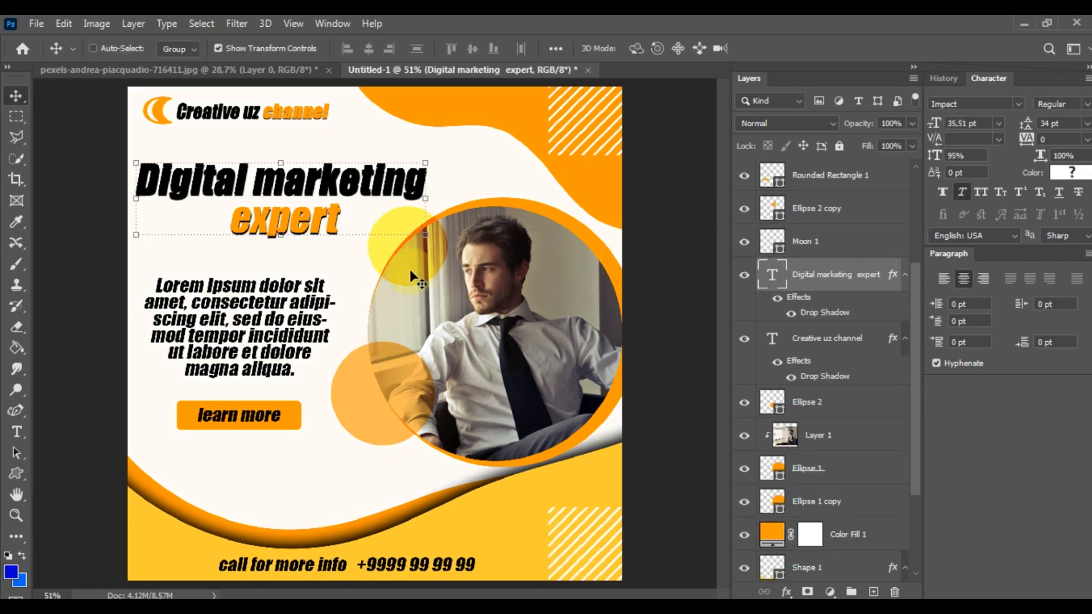
Set the words "Digital marketing" in the headline to All Caps and move the headline slightly right so it fits inside the artwork.
key("t")
left_click_drag(422, 185, 215, 214)
left_click_drag(449, 171, 97, 176)
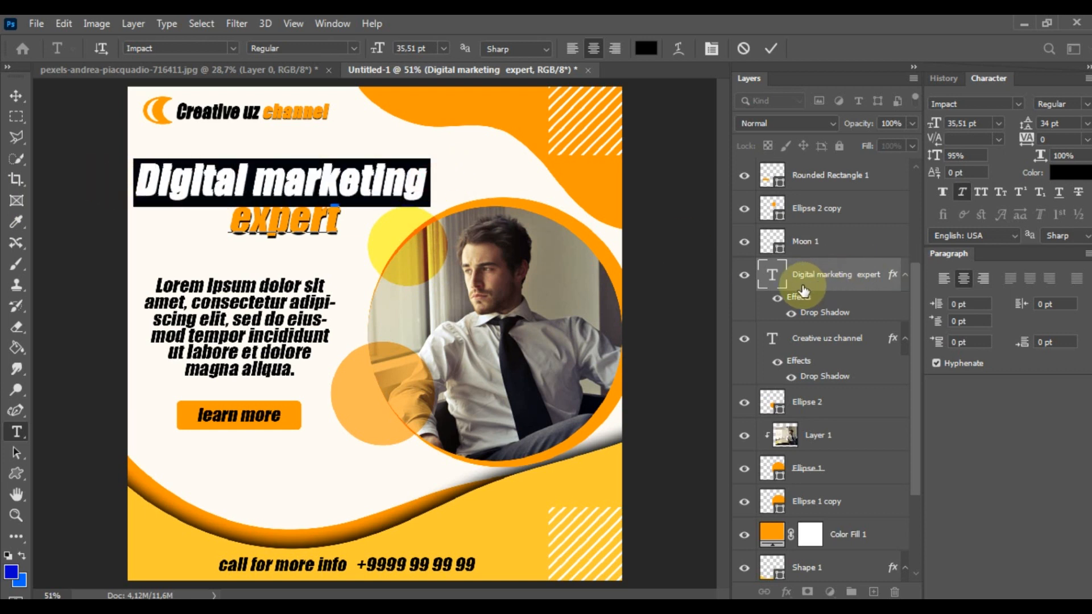
left_click(978, 193)
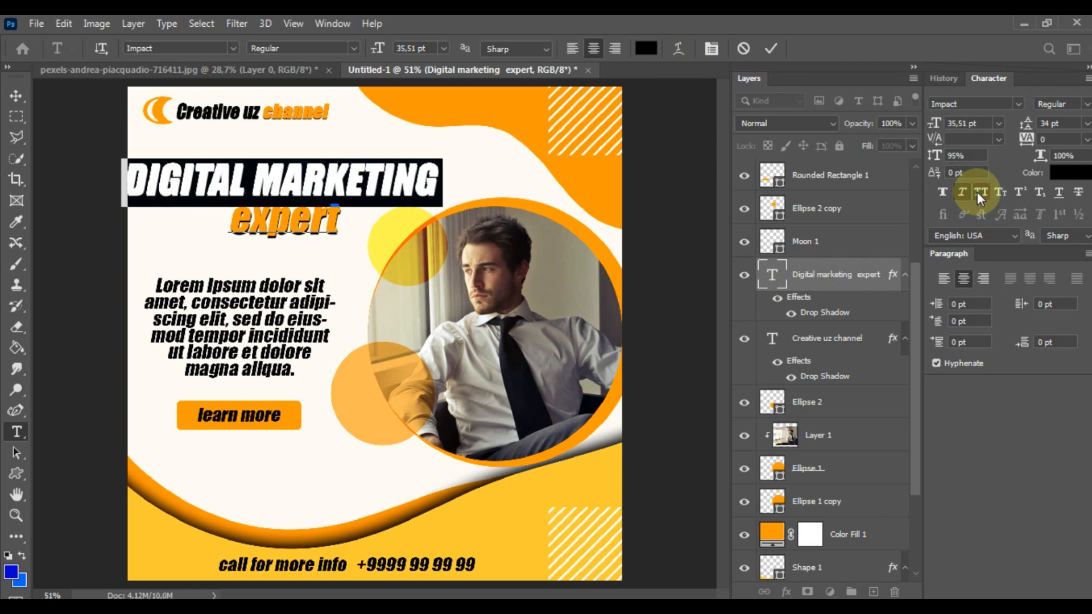
left_click(16, 95)
left_click_drag(341, 214, 354, 212)
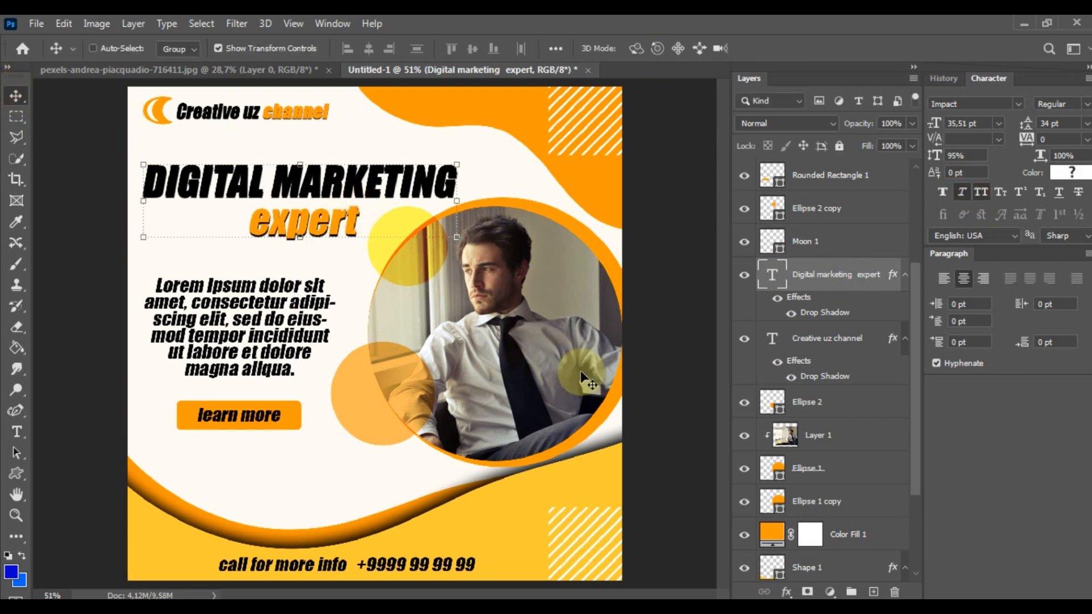
key("z")
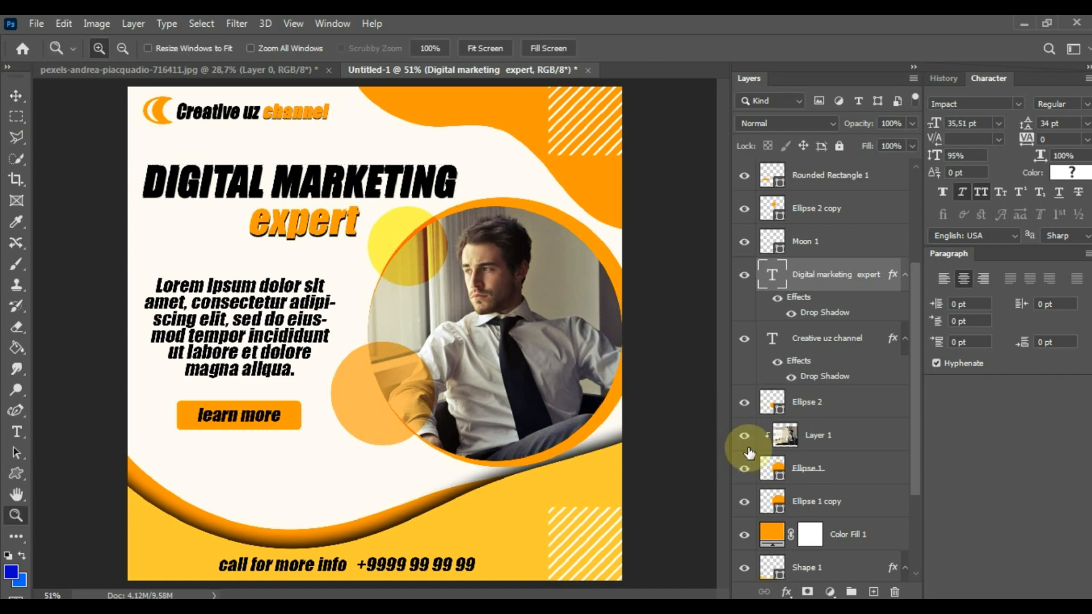